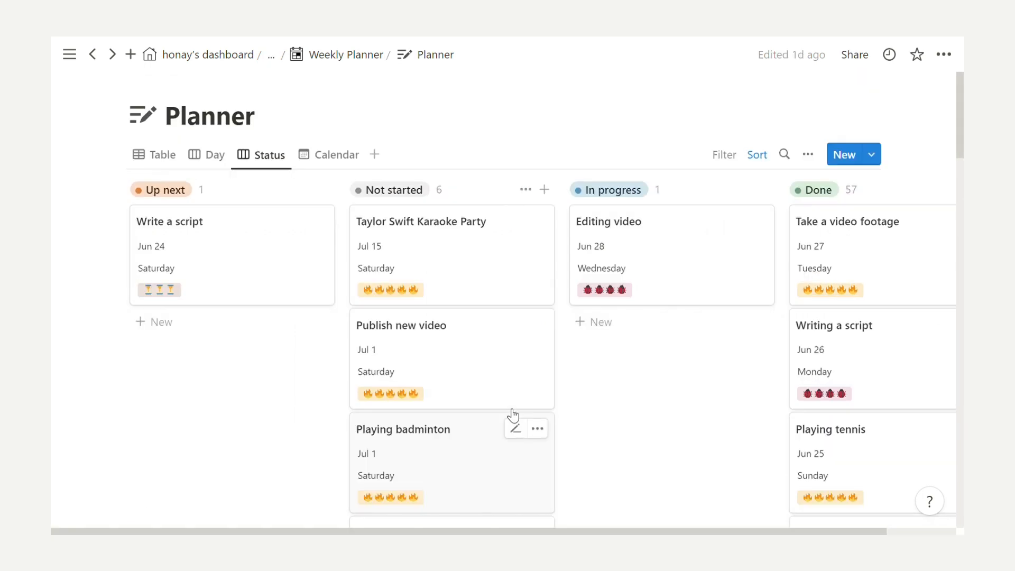
# Move the "Take a video footage" card from Done to In progress on the Status board and back to Done
pyautogui.moveTo(836, 256); pyautogui.dragTo(652, 246)
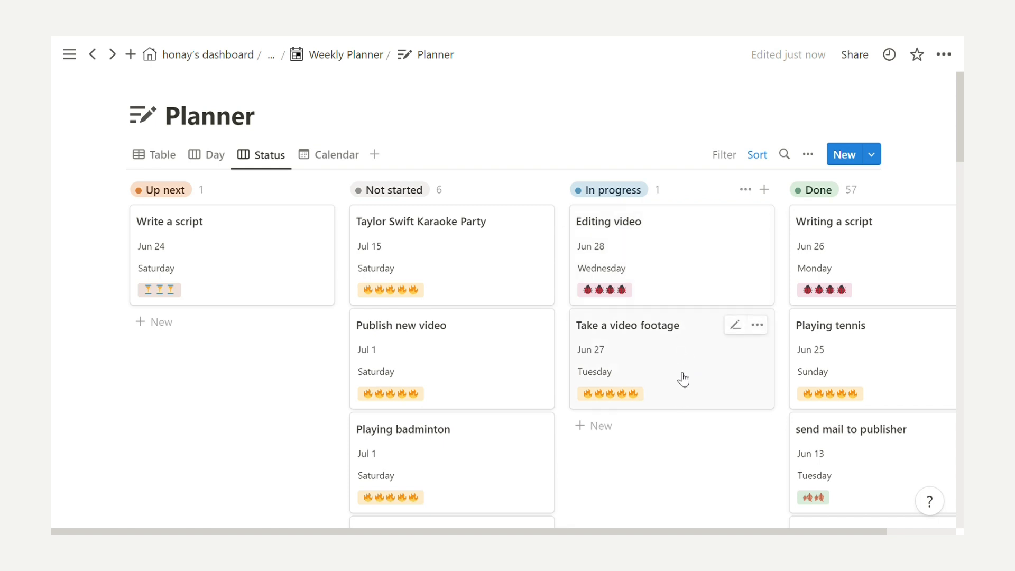
pyautogui.moveTo(671, 363); pyautogui.dragTo(782, 282)
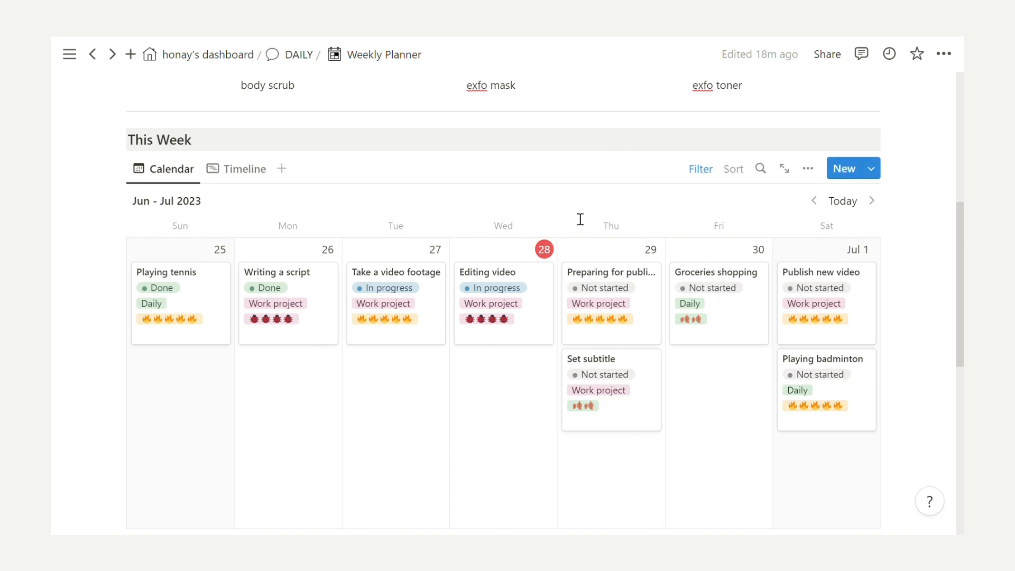
# Show the database title above the This Week calendar and open the Planner database from it
pyautogui.moveTo(204, 148); pyautogui.dragTo(125, 152)
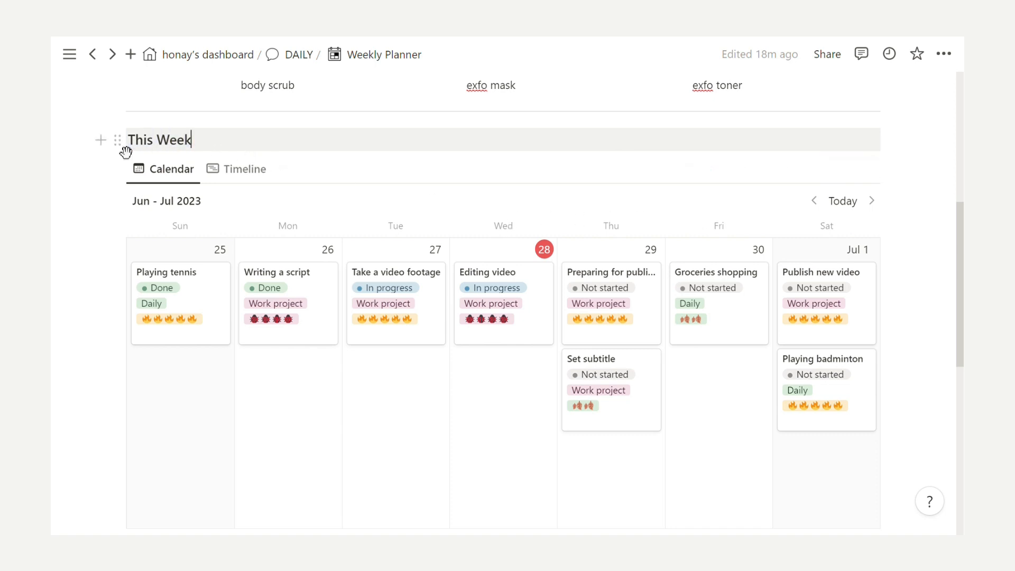
pyautogui.click(189, 181)
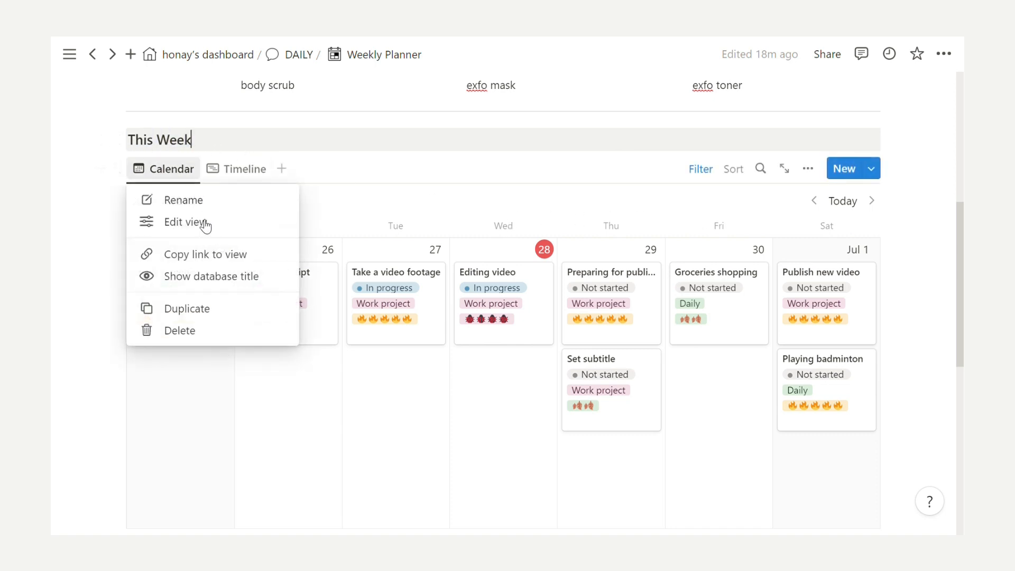
pyautogui.click(217, 281)
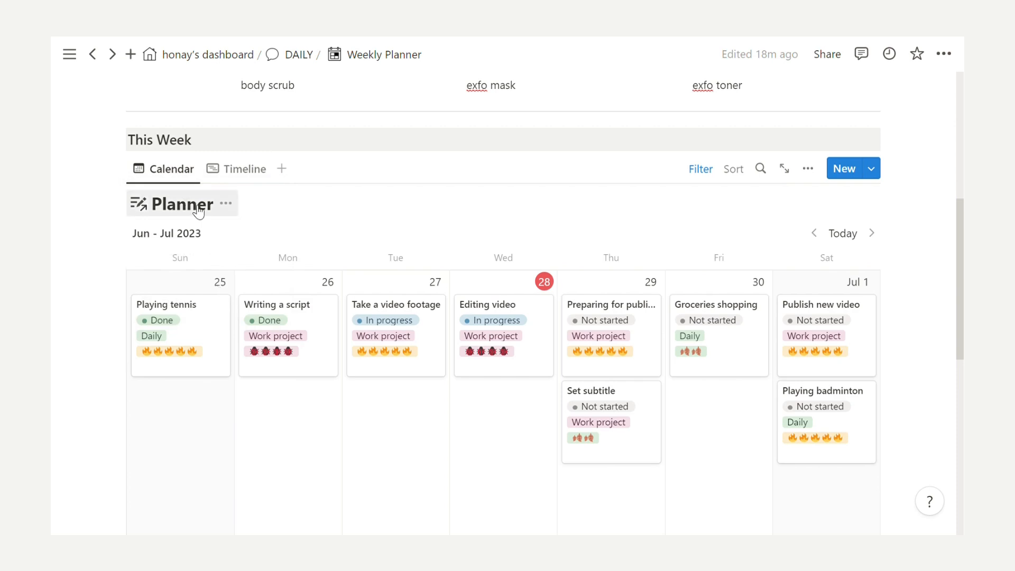
pyautogui.click(189, 214)
# Open the Planner's Day view and examine the activity cards grouped by weekday
pyautogui.click(209, 159)
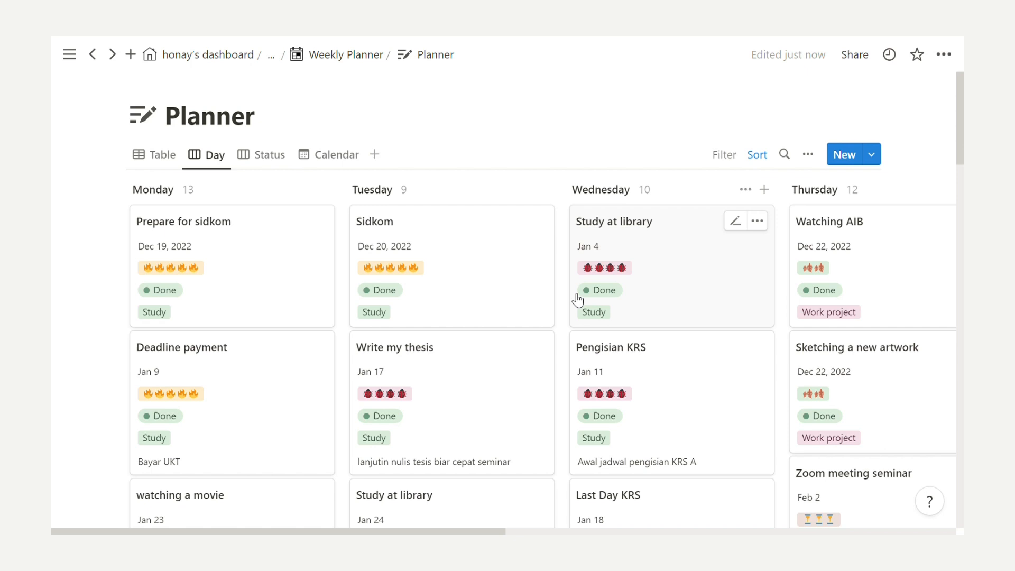
pyautogui.hscroll(10, 577, 299)
pyautogui.hscroll(-10, 578, 300)
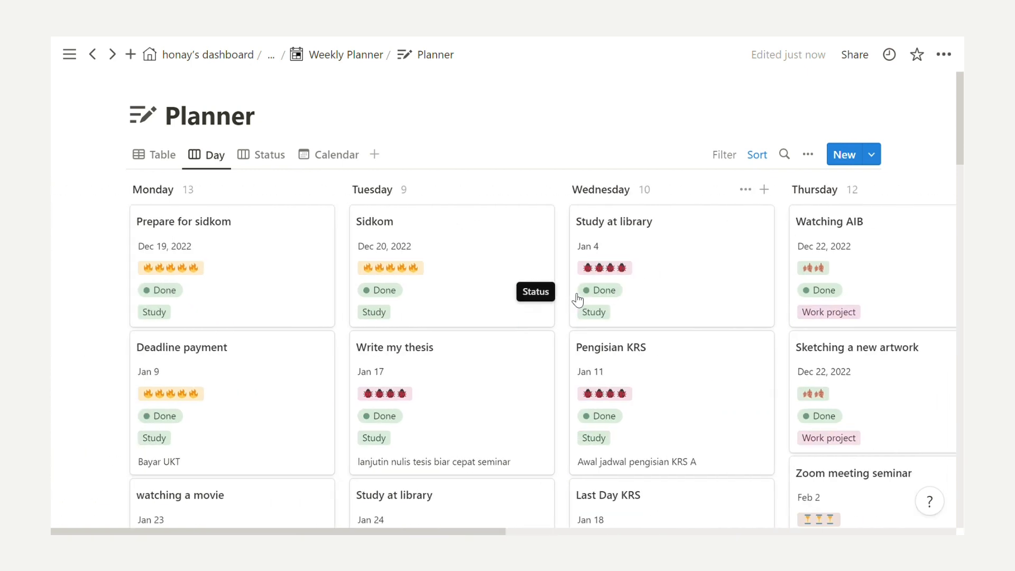
pyautogui.scroll(-15, 578, 299)
pyautogui.scroll(8, 579, 300)
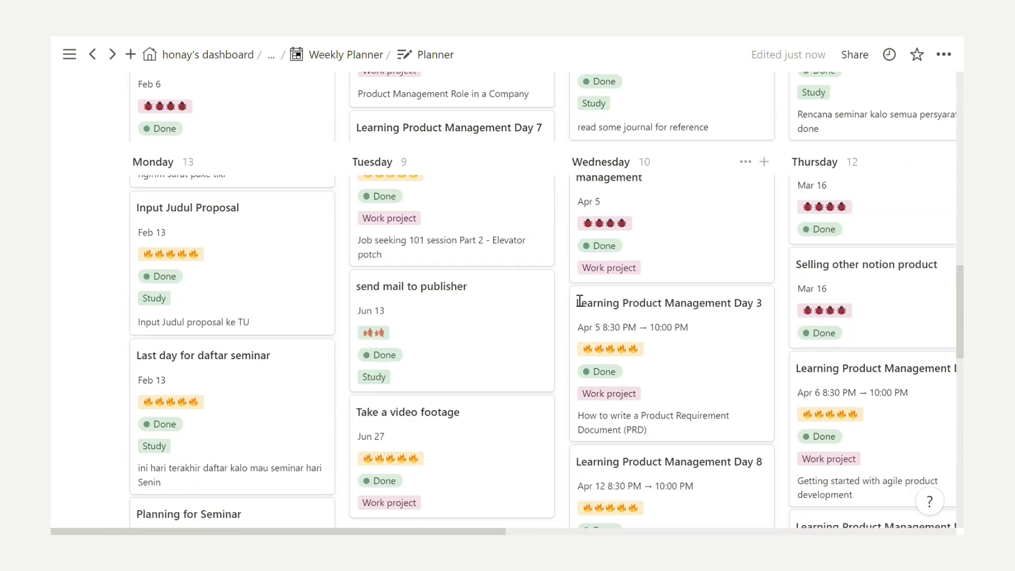
pyautogui.scroll(15, 580, 301)
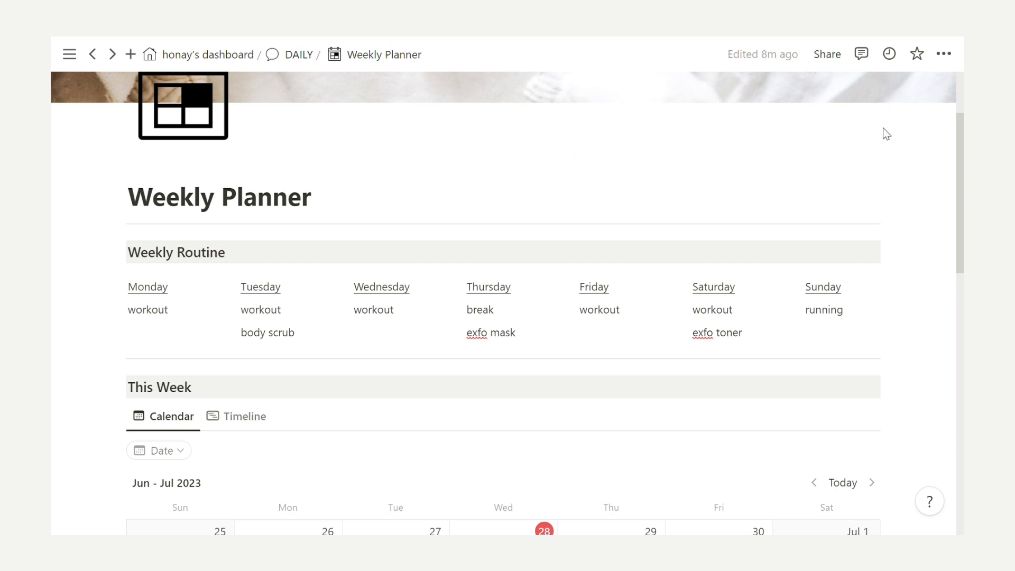
# Examine the Weekly Planner page and its Weekly Routine section, from the weekday headings to the routine items beneath them
pyautogui.scroll(3, 883, 271)
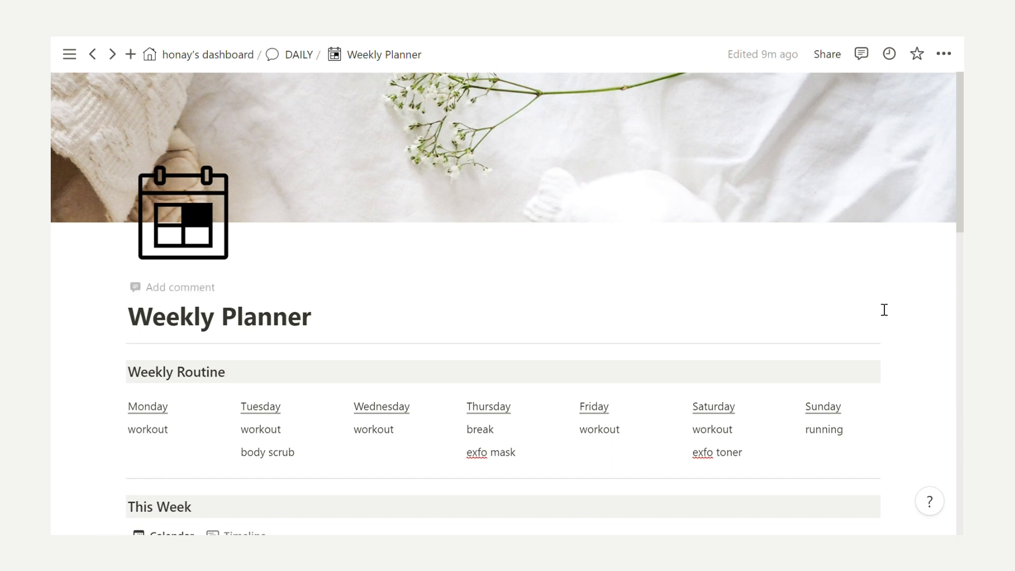
pyautogui.moveTo(926, 222)
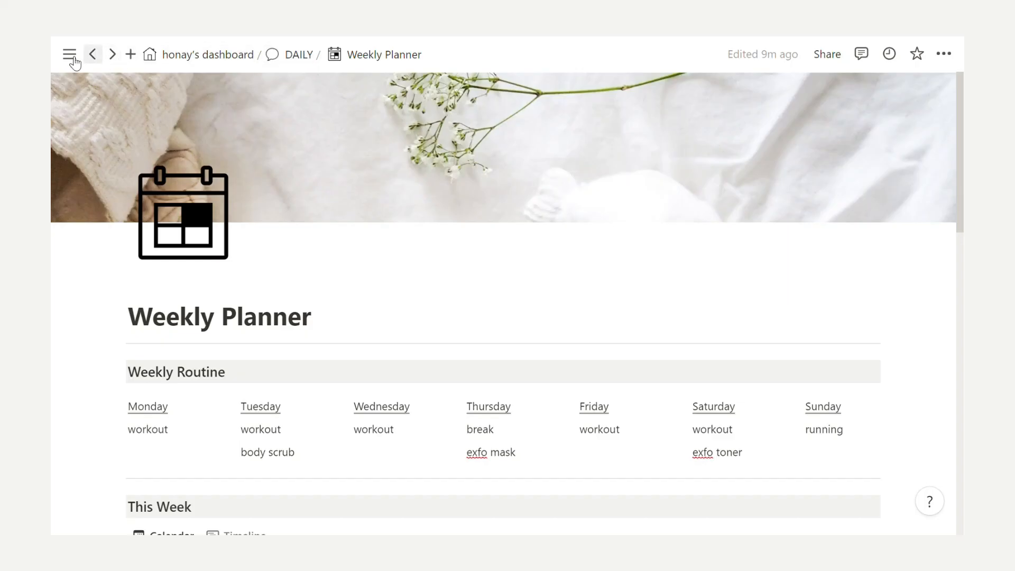
pyautogui.moveTo(74, 62)
pyautogui.scroll(3, 112, 296)
pyautogui.scroll(-3, 191, 252)
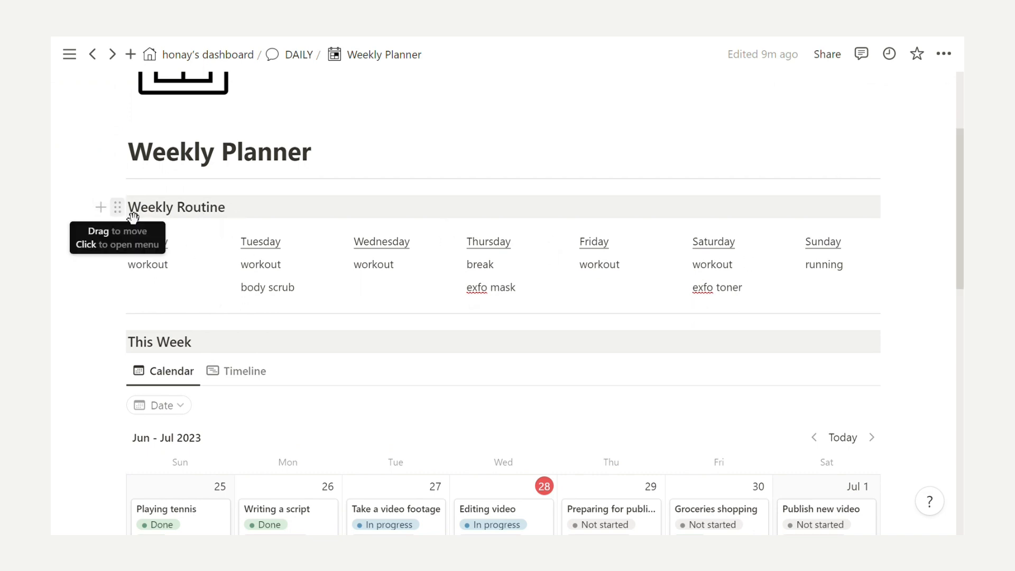
pyautogui.moveTo(242, 211); pyautogui.dragTo(180, 219)
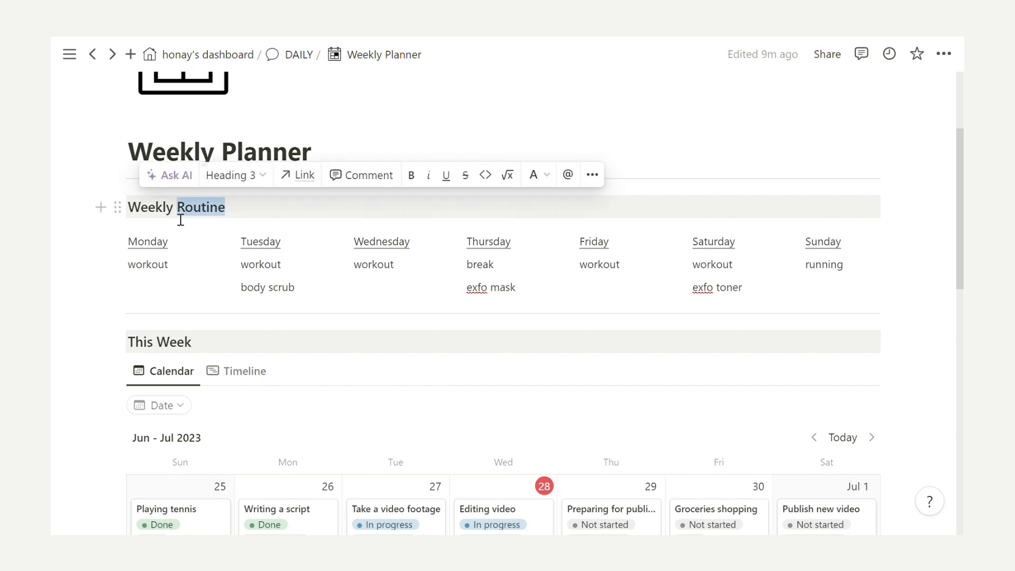
pyautogui.click(231, 216)
pyautogui.moveTo(134, 248); pyautogui.dragTo(175, 248)
pyautogui.moveTo(241, 246); pyautogui.dragTo(283, 247)
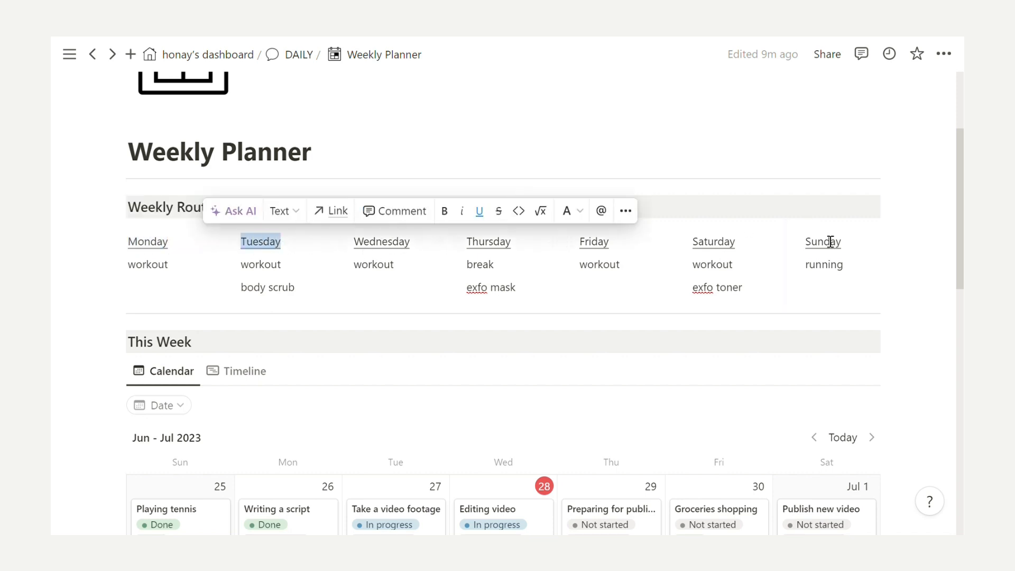
pyautogui.click(379, 241)
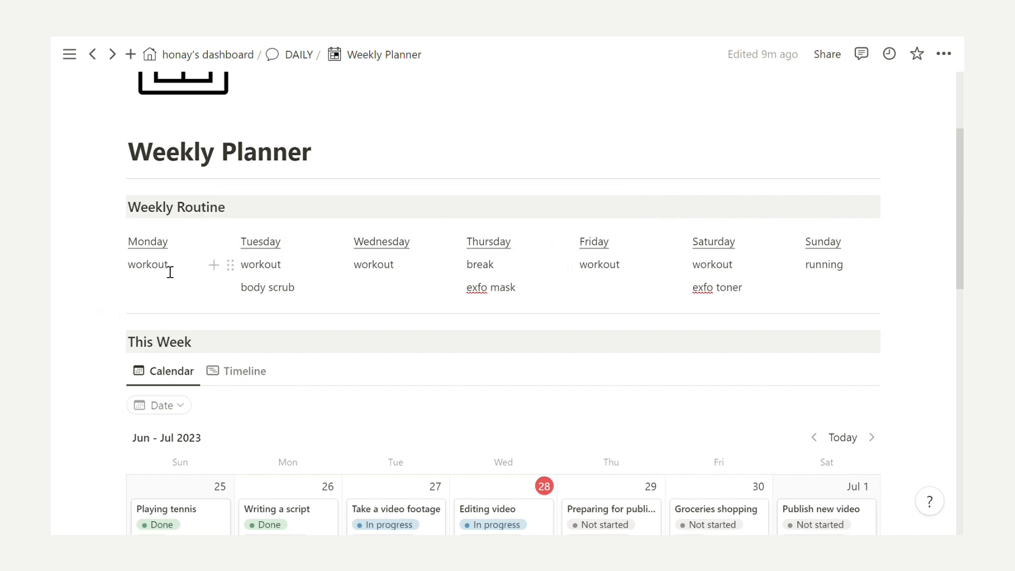
pyautogui.moveTo(128, 271); pyautogui.dragTo(175, 272)
pyautogui.moveTo(524, 292); pyautogui.dragTo(476, 296)
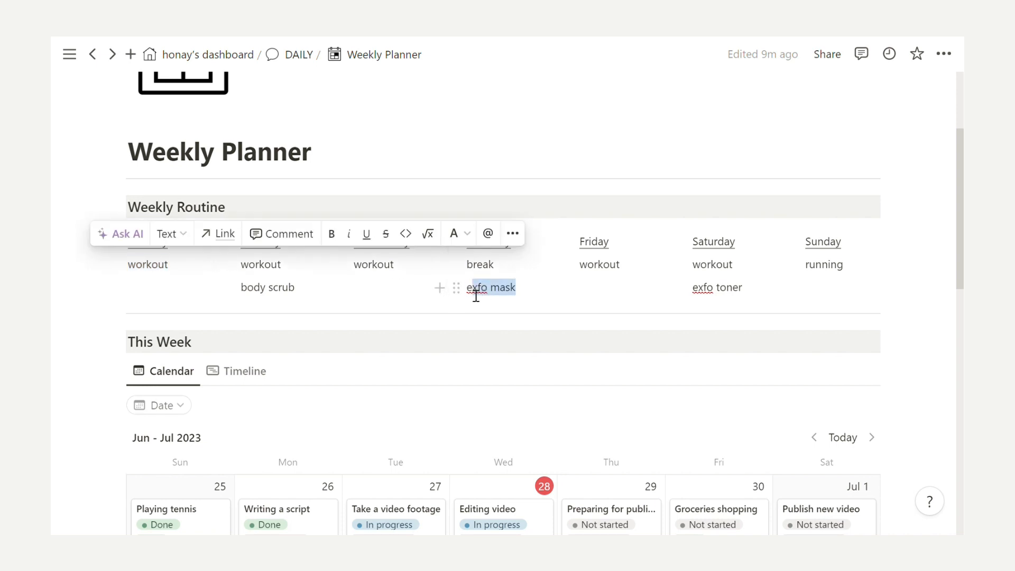
pyautogui.click(548, 299)
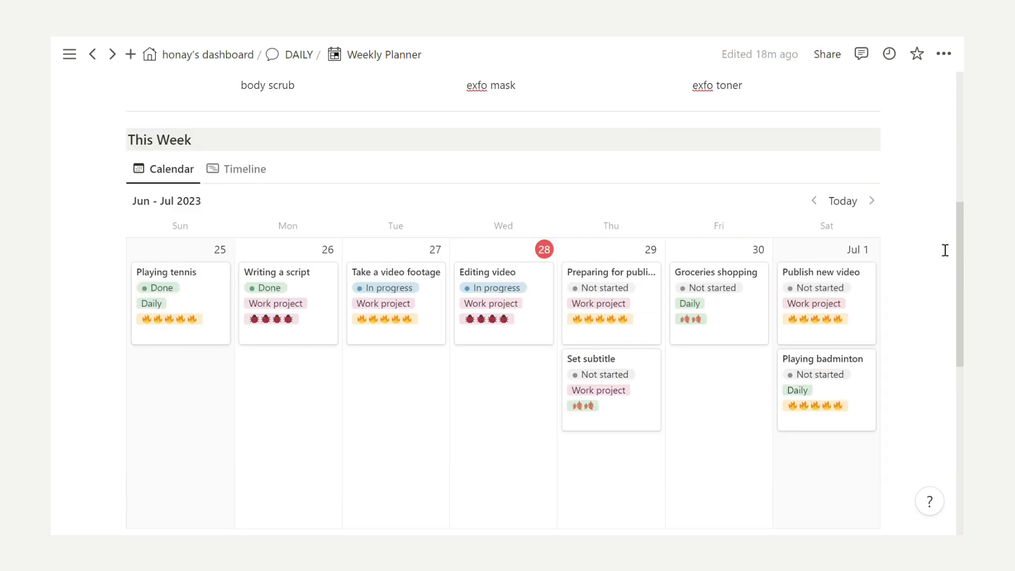
# Show the Planner database title above the This Week calendar and hide it again
pyautogui.click(191, 139)
pyautogui.click(184, 175)
pyautogui.click(219, 290)
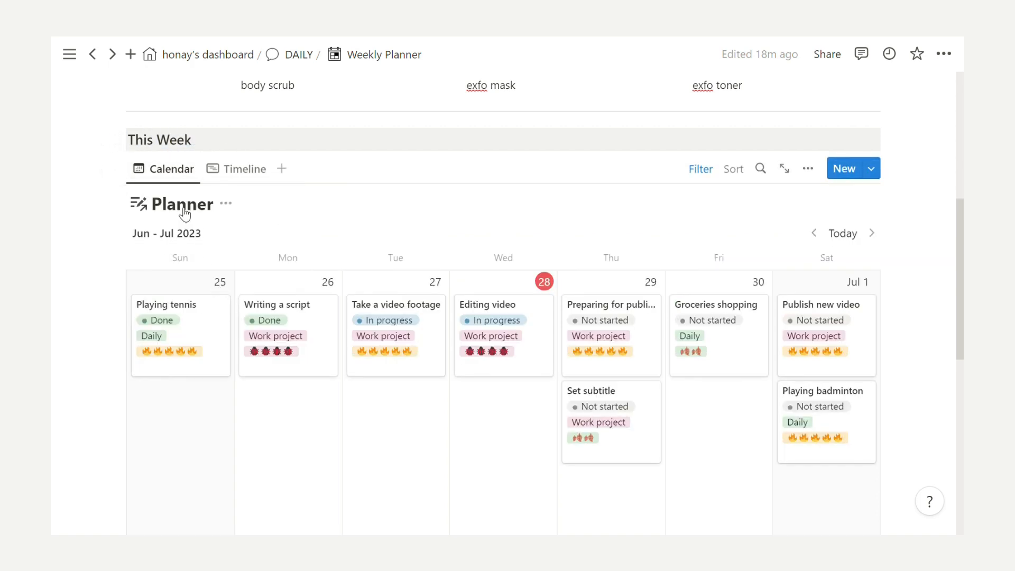
pyautogui.click(231, 205)
pyautogui.click(238, 281)
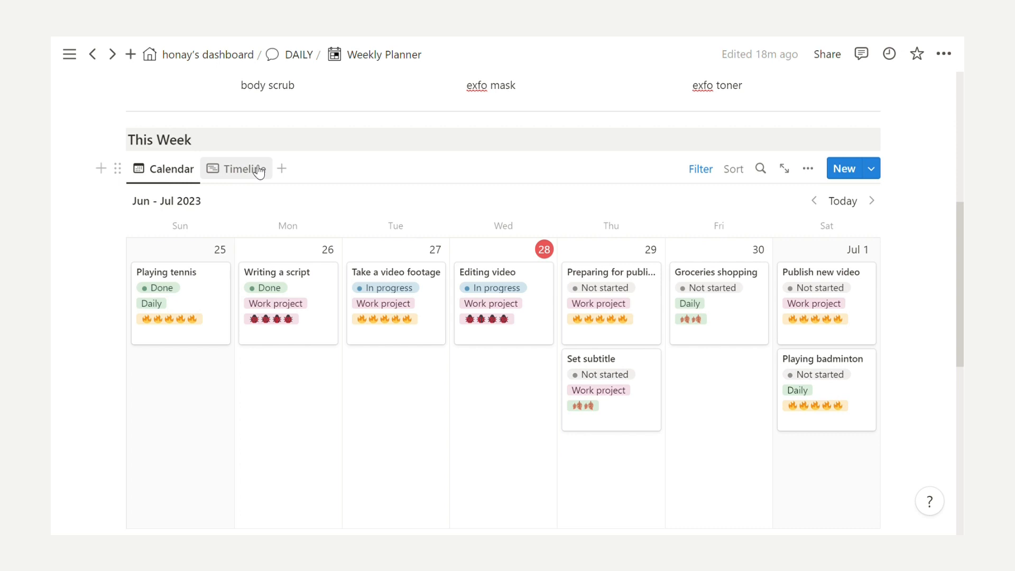
# Inspect the date filter of the This Week Calendar and Timeline views, and return to the Calendar view
pyautogui.click(700, 169)
pyautogui.click(192, 206)
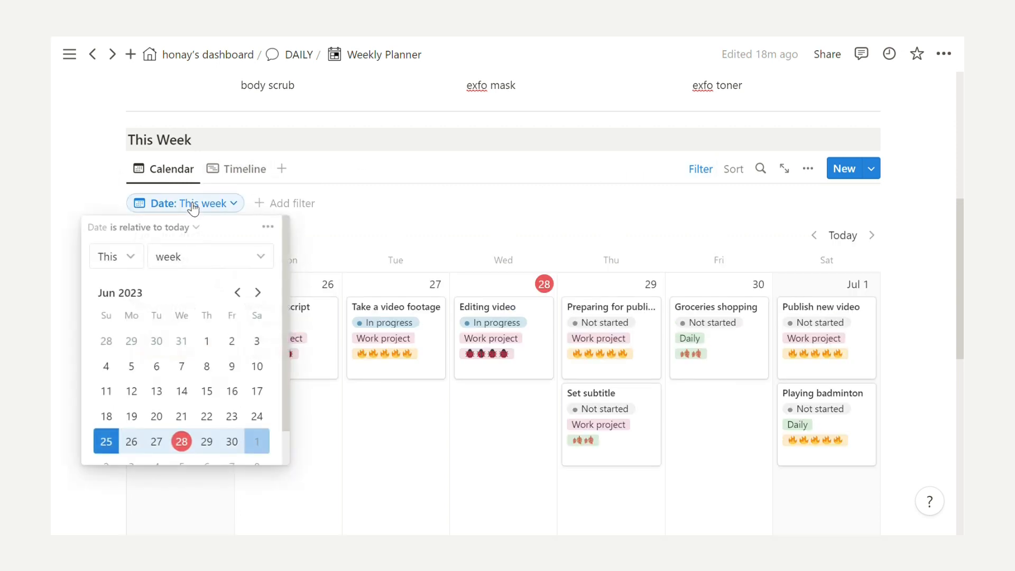
pyautogui.click(259, 169)
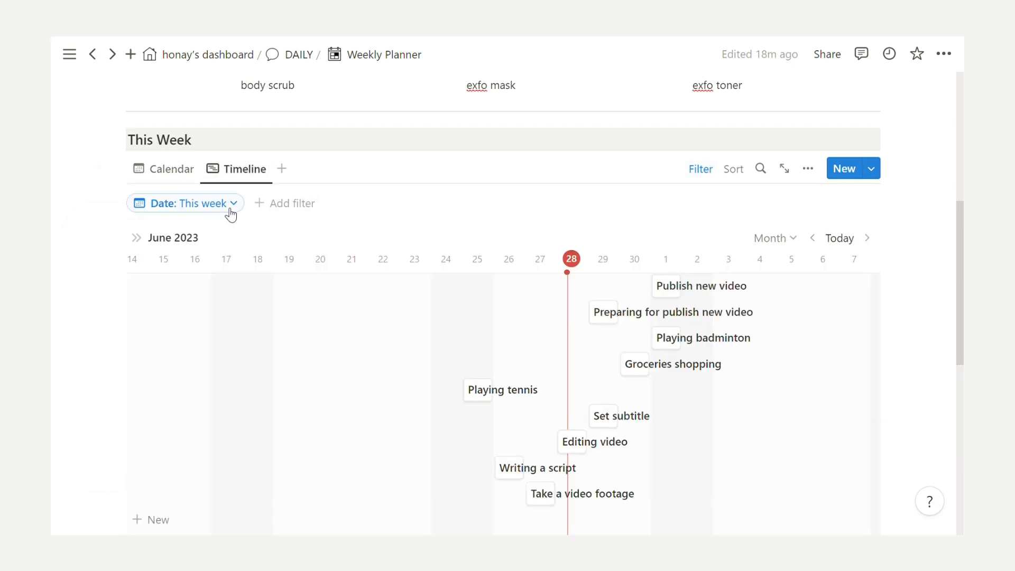
pyautogui.click(228, 206)
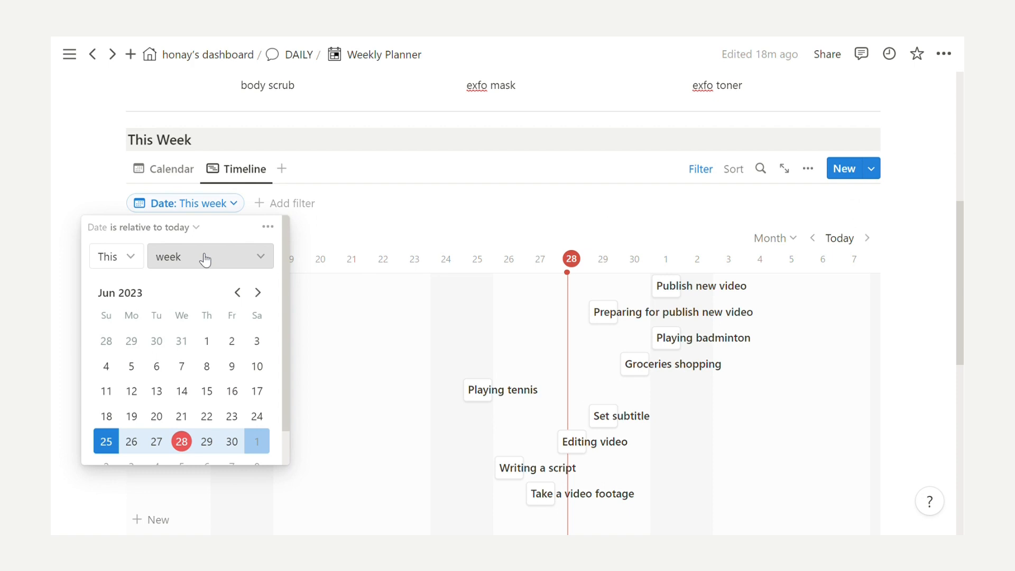
pyautogui.click(701, 170)
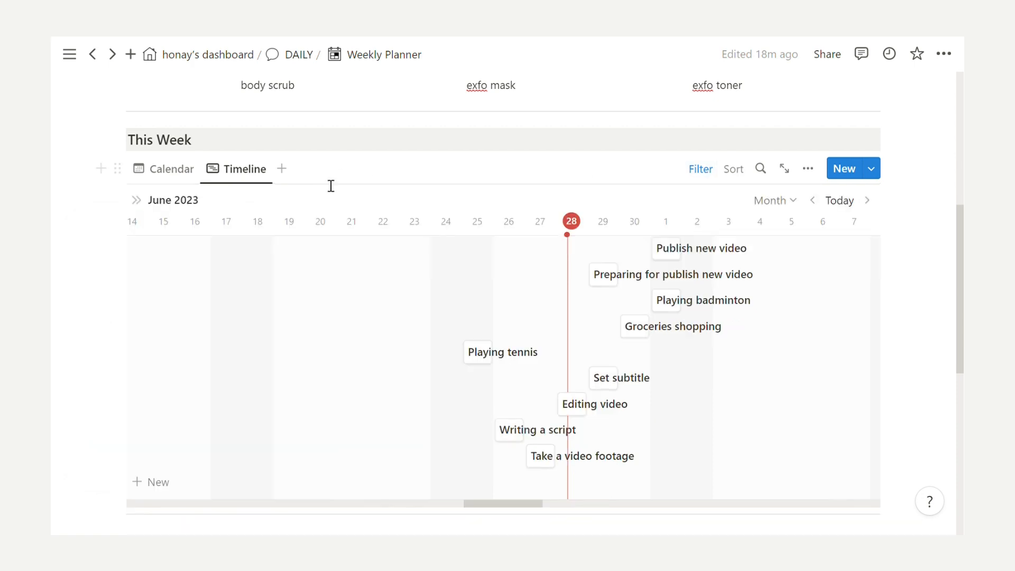
pyautogui.click(176, 178)
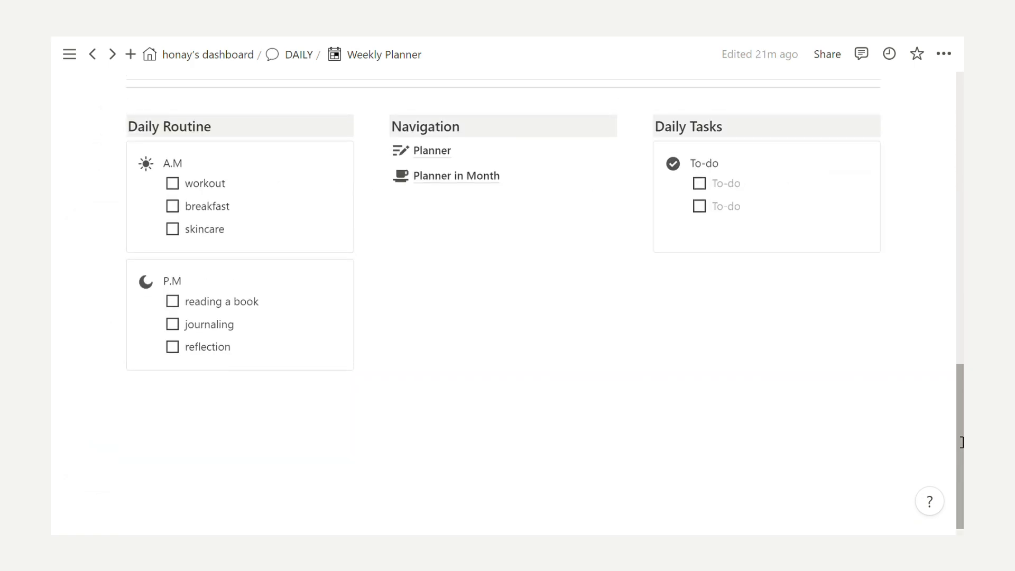
# Examine the Daily Routine, Navigation and Daily Tasks sections, focusing on the Daily Tasks to-do block
pyautogui.scroll(1, 962, 441)
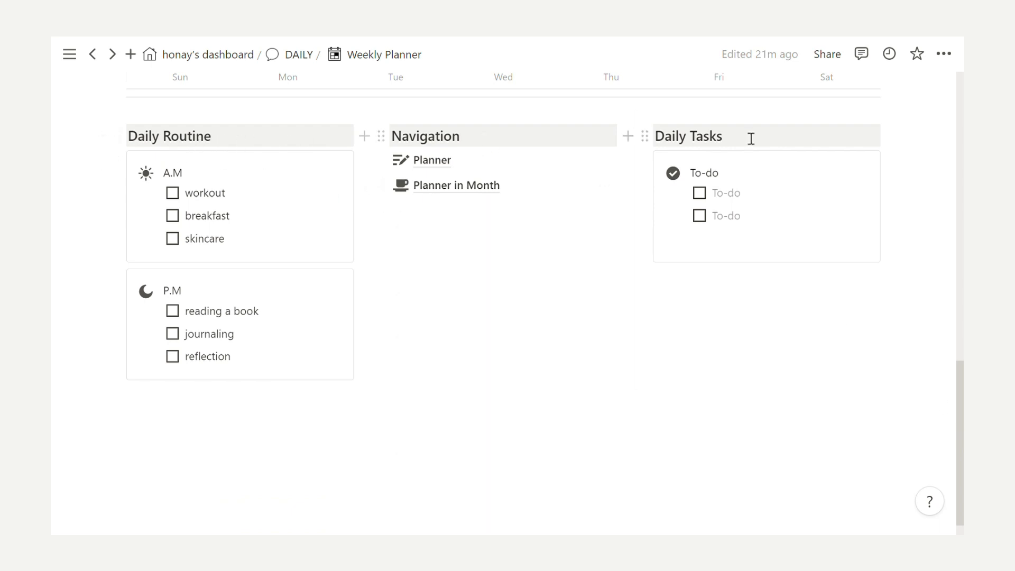
pyautogui.moveTo(718, 142); pyautogui.dragTo(664, 150)
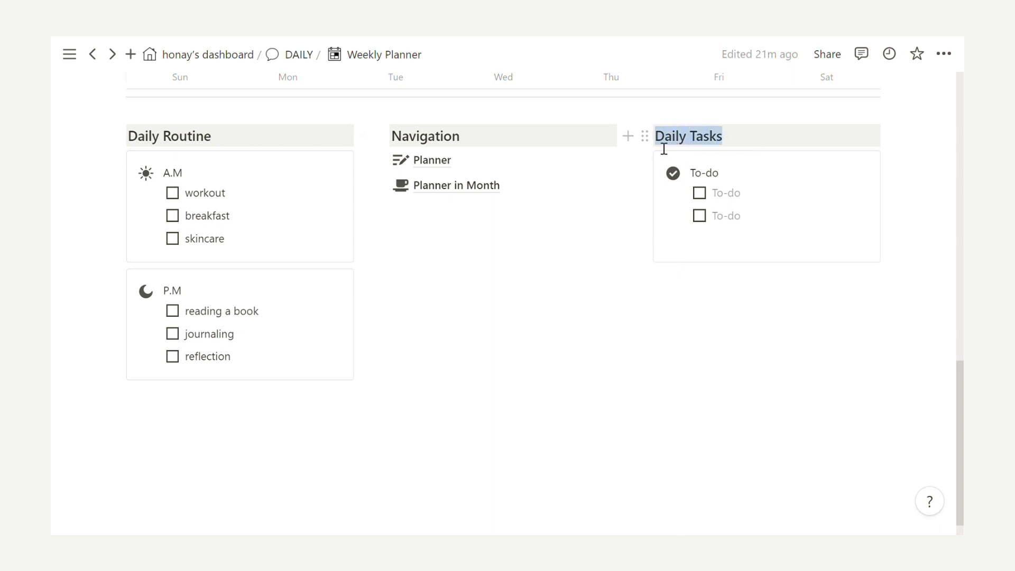
pyautogui.click(708, 278)
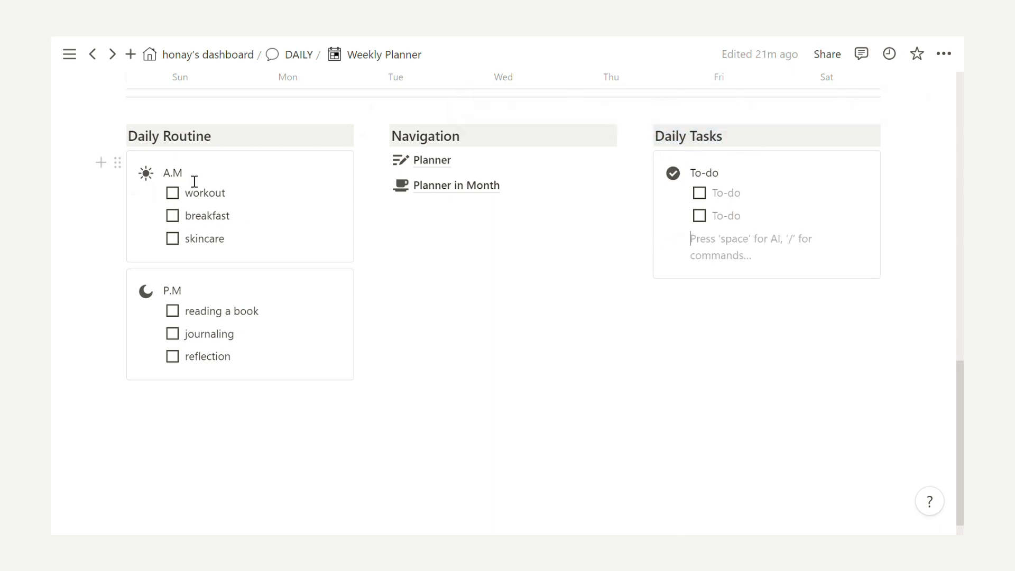
# Tick workout, breakfast and skincare in the A.M routine, untick all three, and go to the first empty to-do in Daily Tasks
pyautogui.click(177, 193)
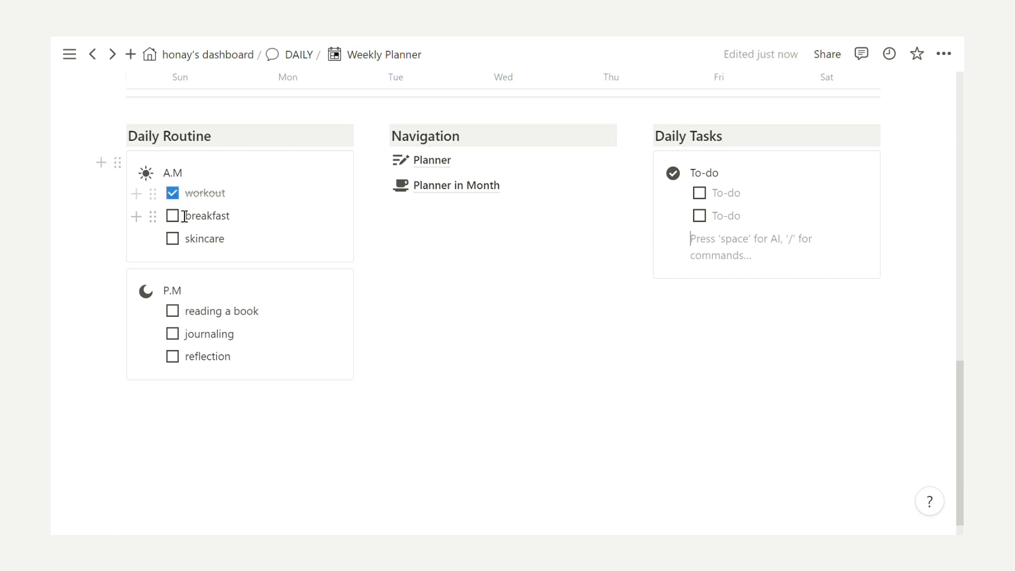
pyautogui.click(176, 217)
pyautogui.click(178, 239)
pyautogui.click(174, 240)
pyautogui.click(174, 216)
pyautogui.click(174, 194)
pyautogui.click(796, 198)
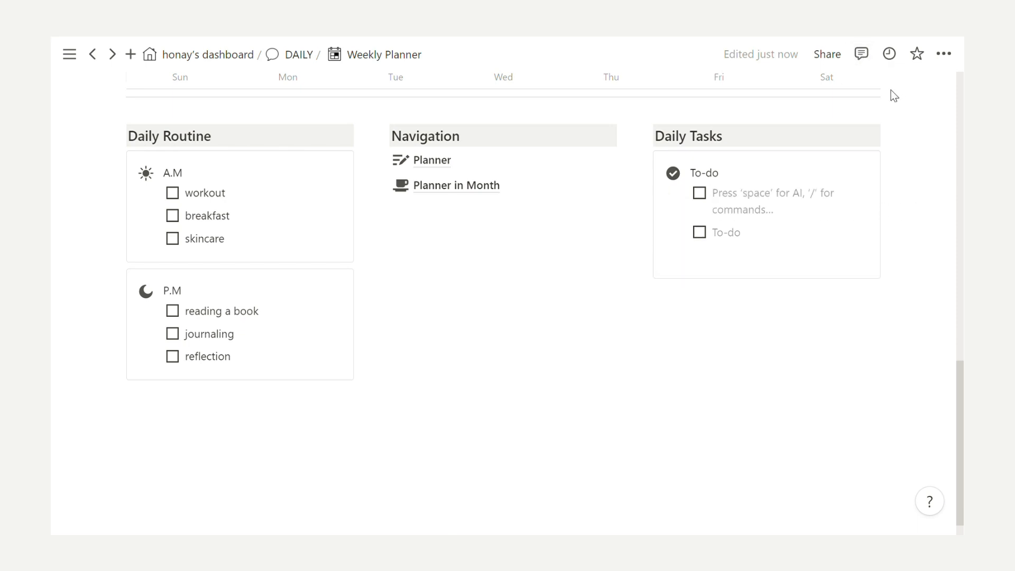
# Open the Planner page and look through its Day, Status, Calendar and Table views
pyautogui.click(432, 160)
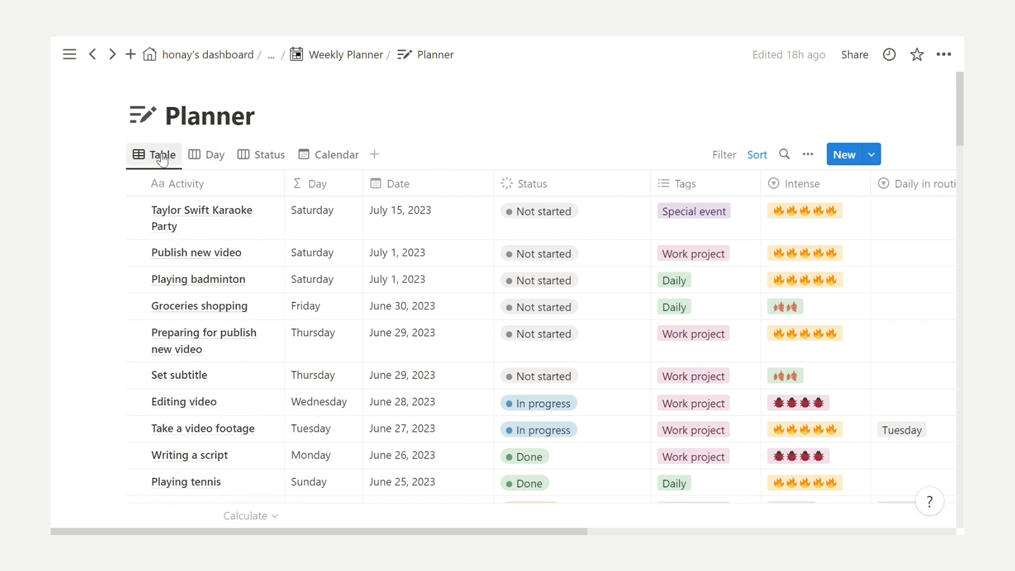
pyautogui.click(225, 156)
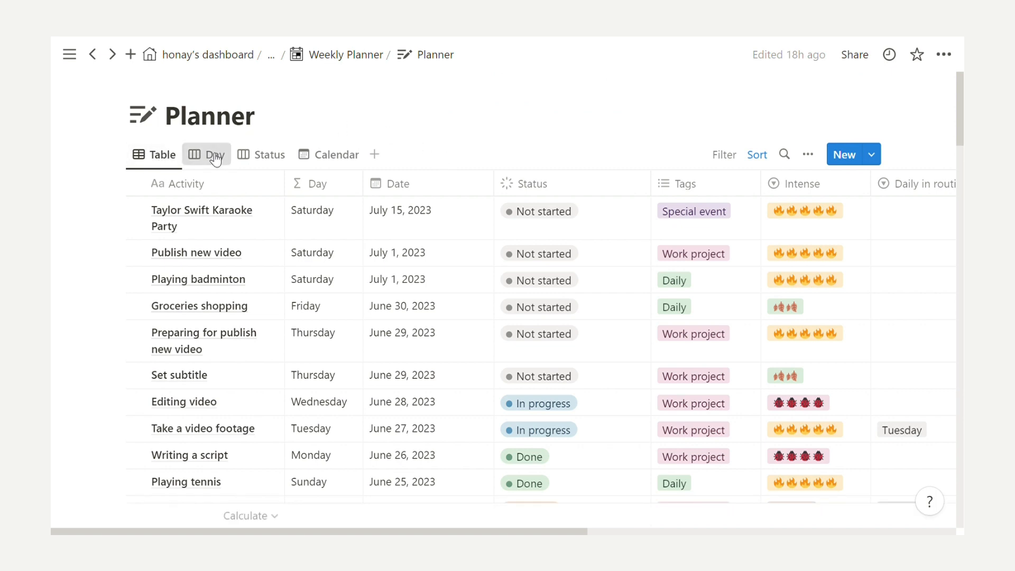
pyautogui.click(267, 156)
pyautogui.click(328, 158)
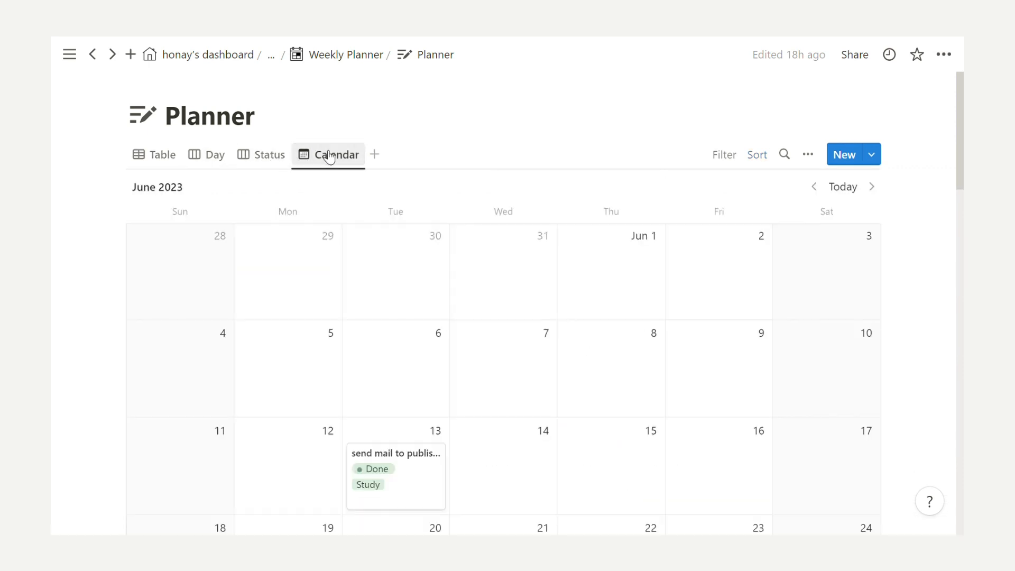
pyautogui.click(158, 163)
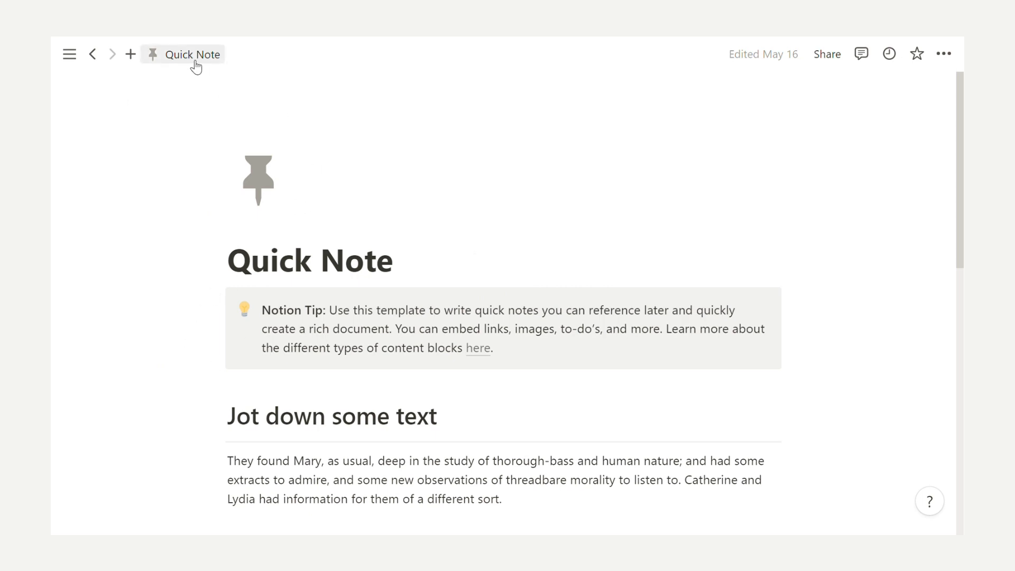
# Add a new page to the workspace
pyautogui.moveTo(53, 49)
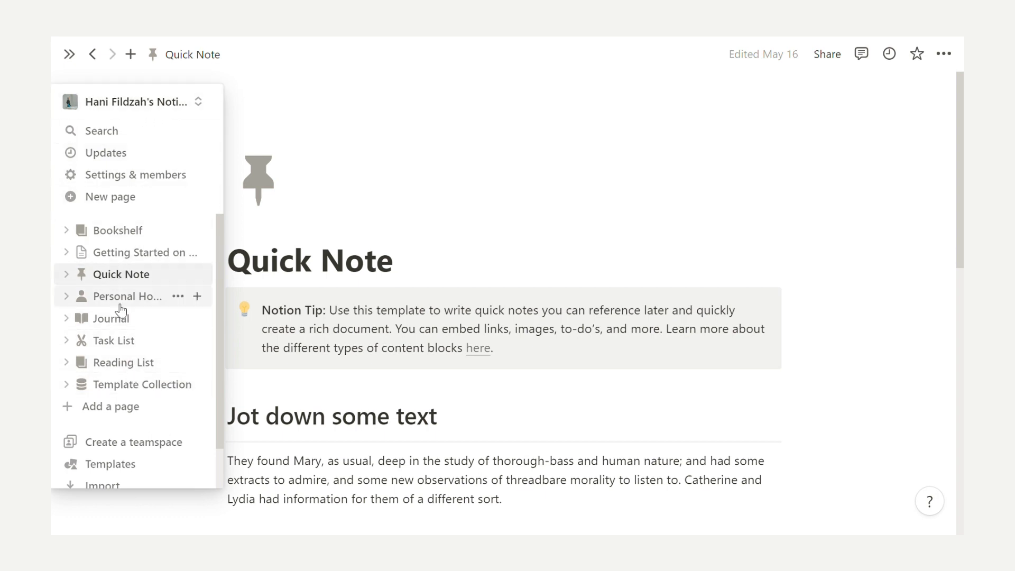
pyautogui.click(128, 408)
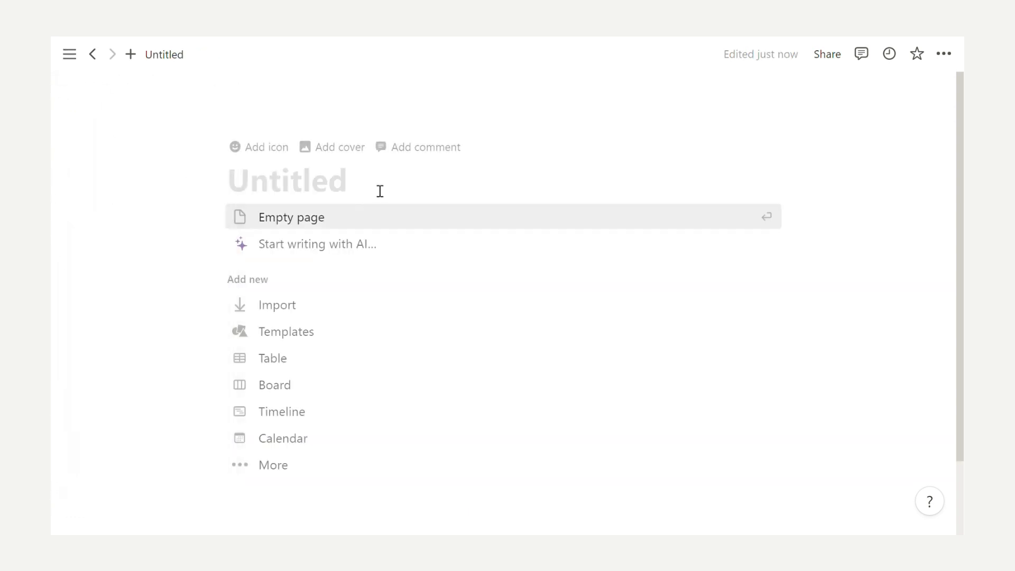
# Title the new page "Weekly Planner" and set its icon to the dark calendar found by searching for "cale"
pyautogui.write('Weekl')
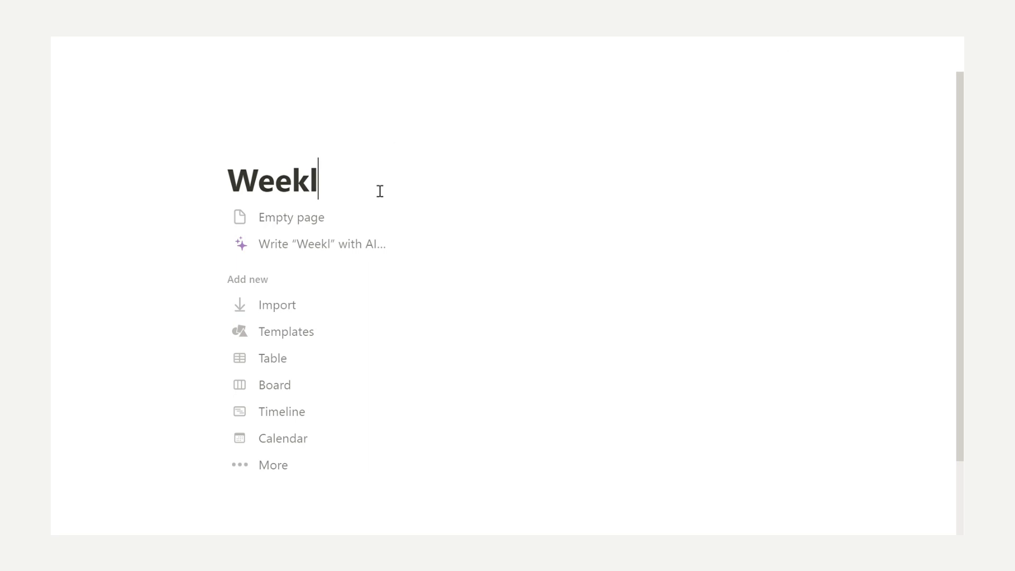
pyautogui.write('y Planner')
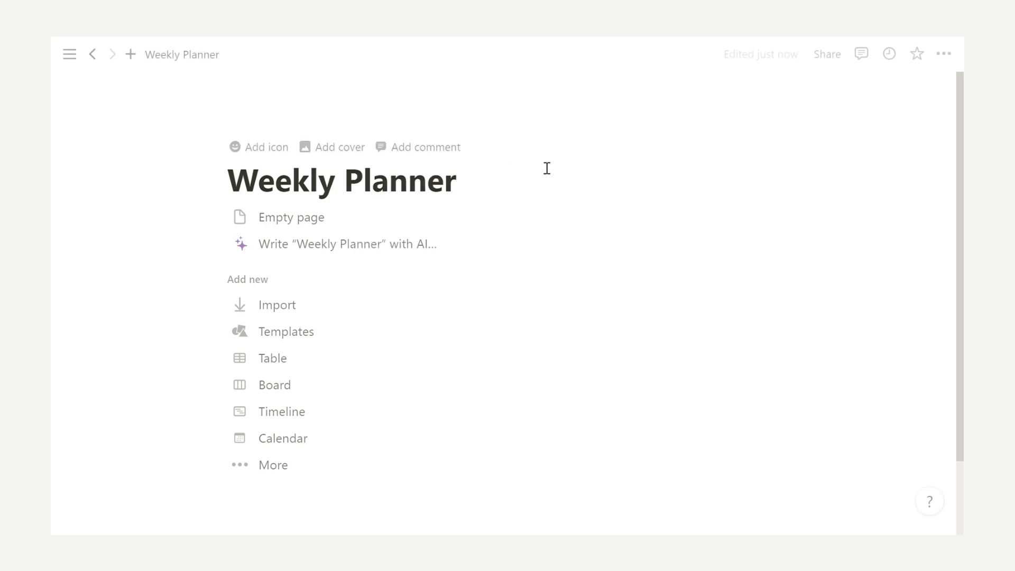
pyautogui.click(247, 159)
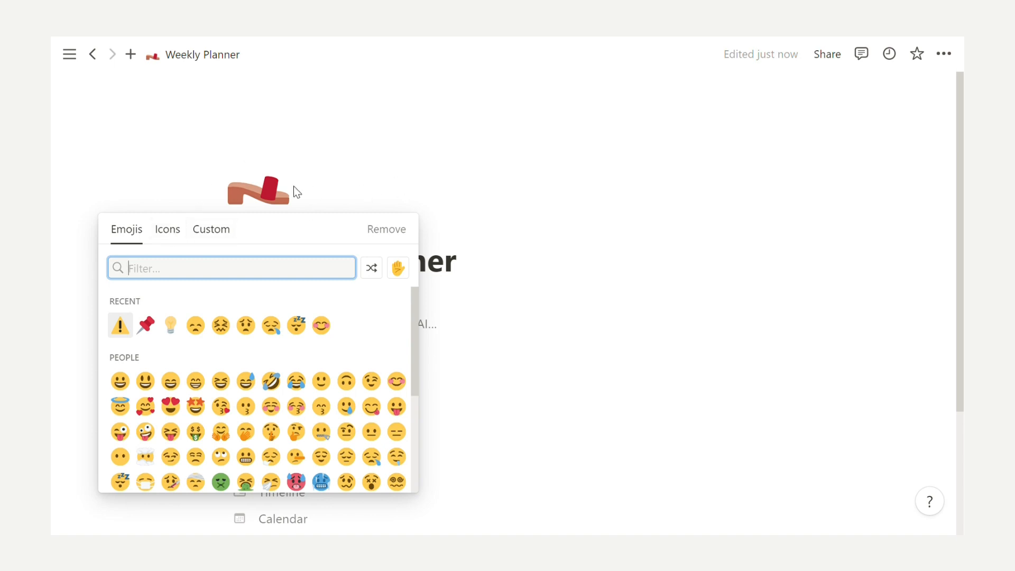
pyautogui.click(167, 233)
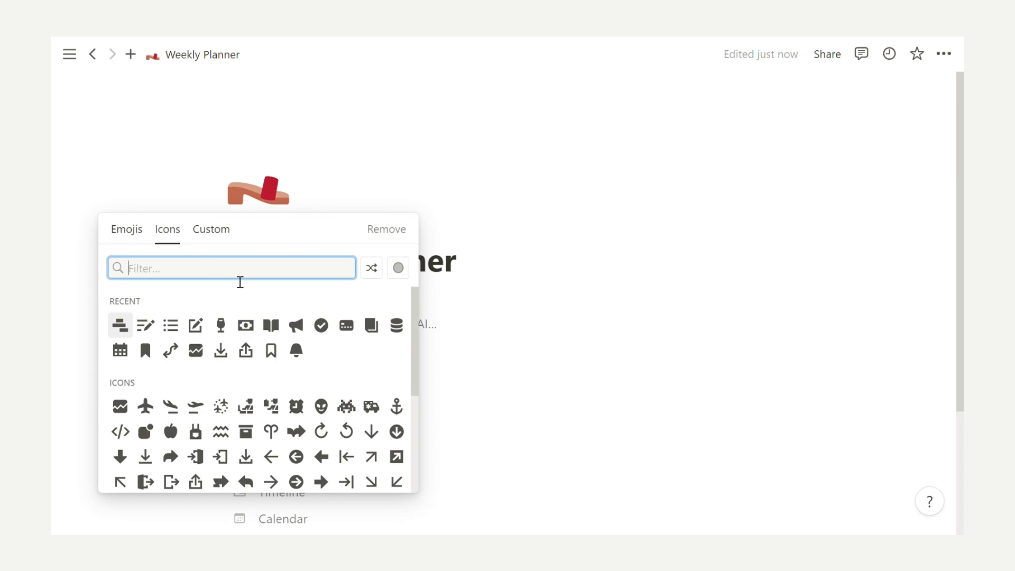
pyautogui.write('cal')
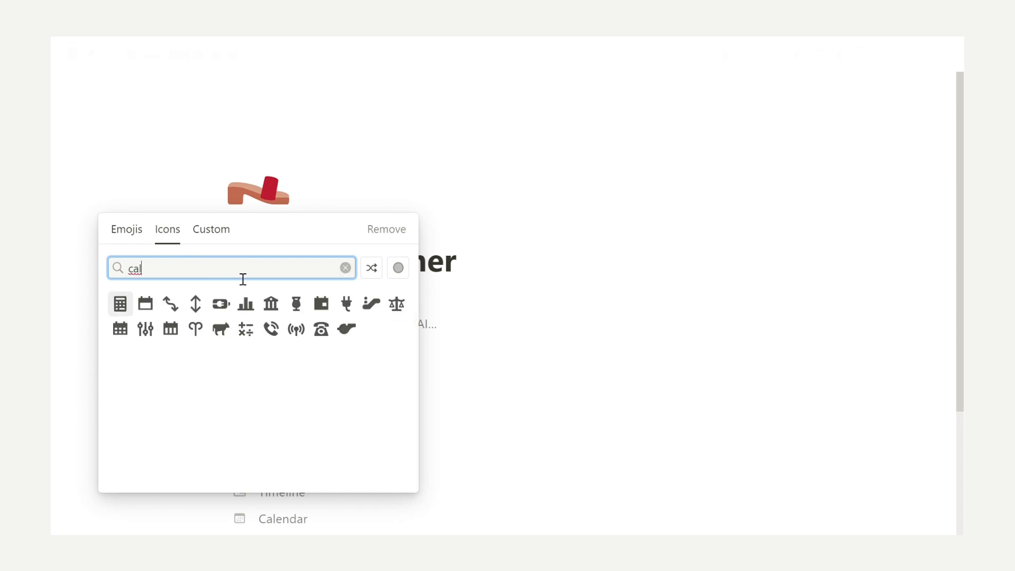
pyautogui.write('e')
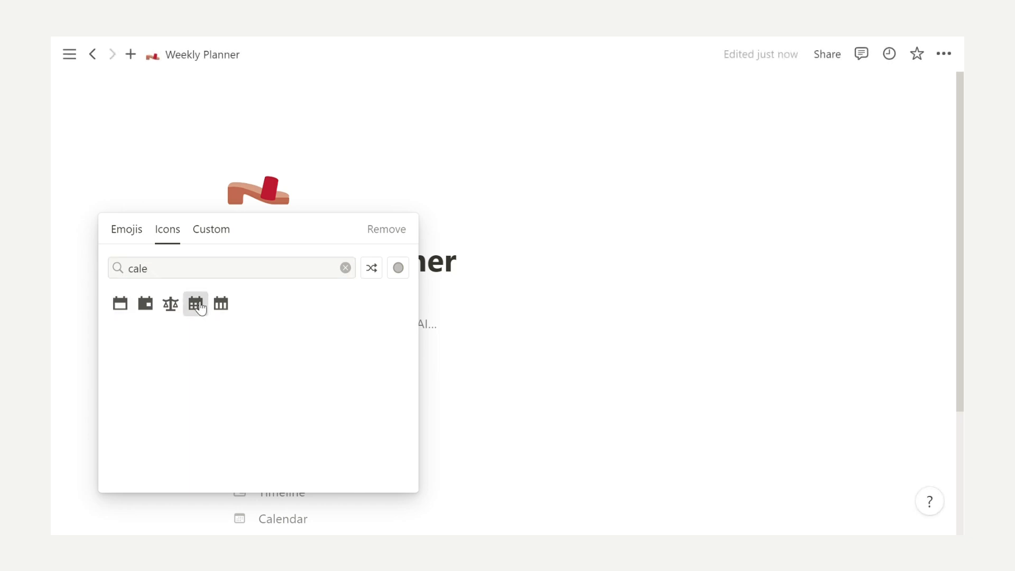
pyautogui.moveTo(195, 304)
pyautogui.click(146, 340)
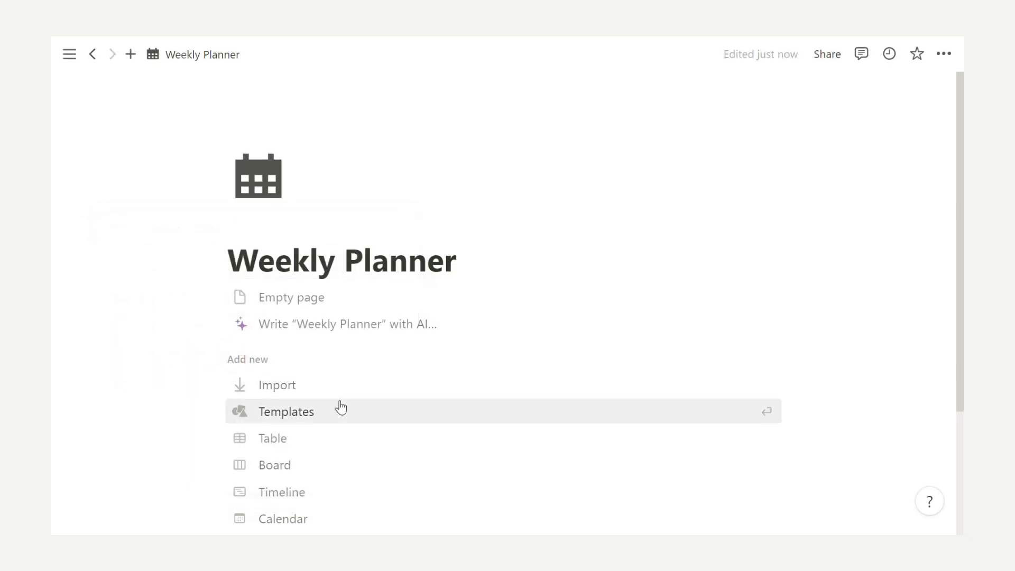
# Add a page cover using the Unsplash "planner" photo of an open weekly planner with a copper clip, and save its position
pyautogui.click(285, 228)
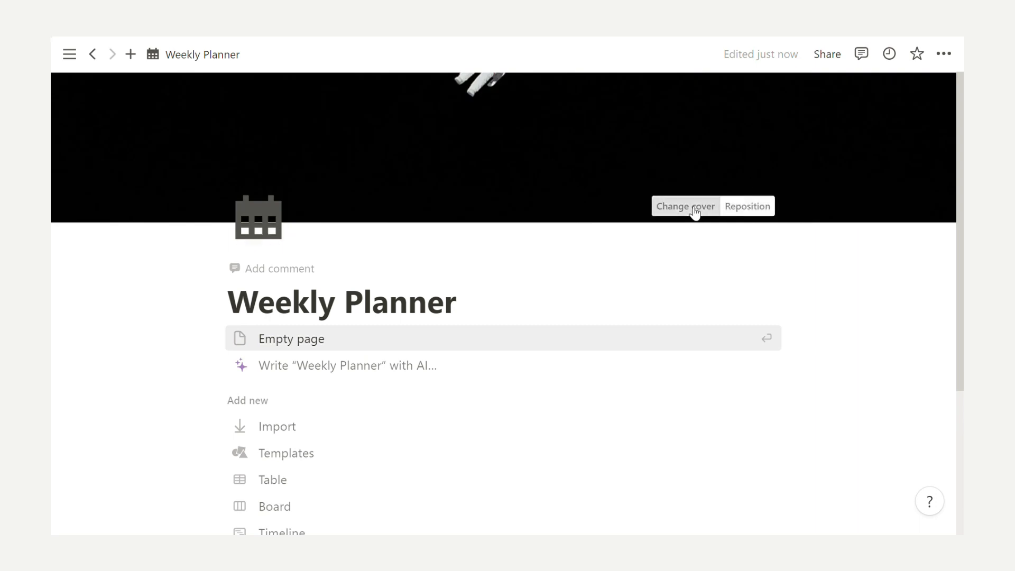
pyautogui.click(689, 207)
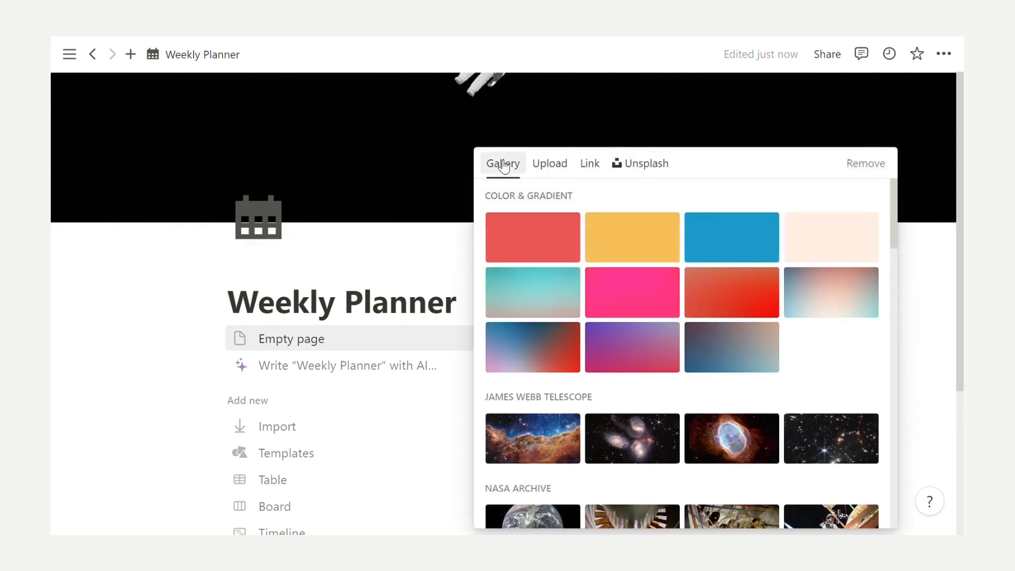
pyautogui.click(550, 163)
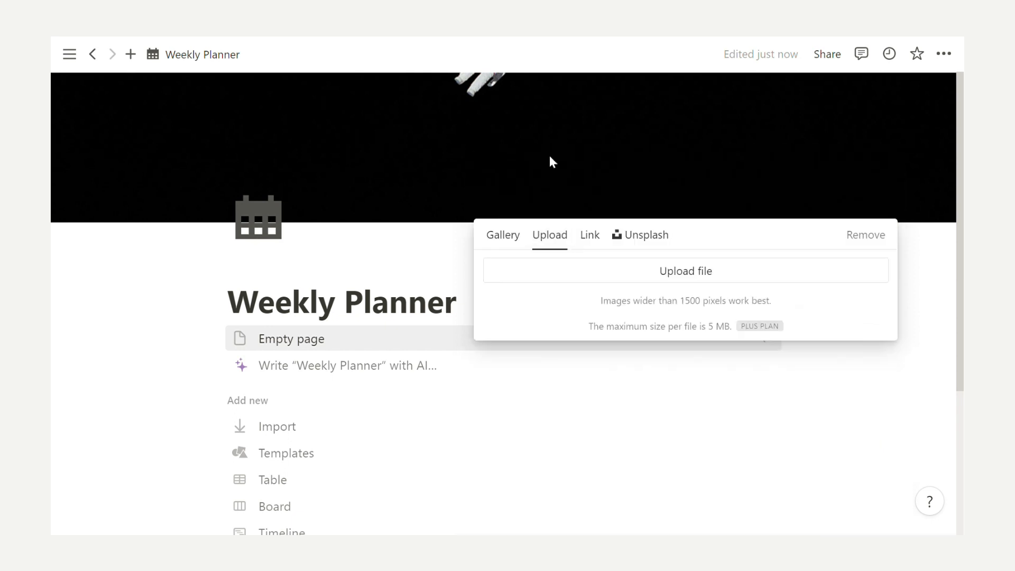
pyautogui.click(590, 235)
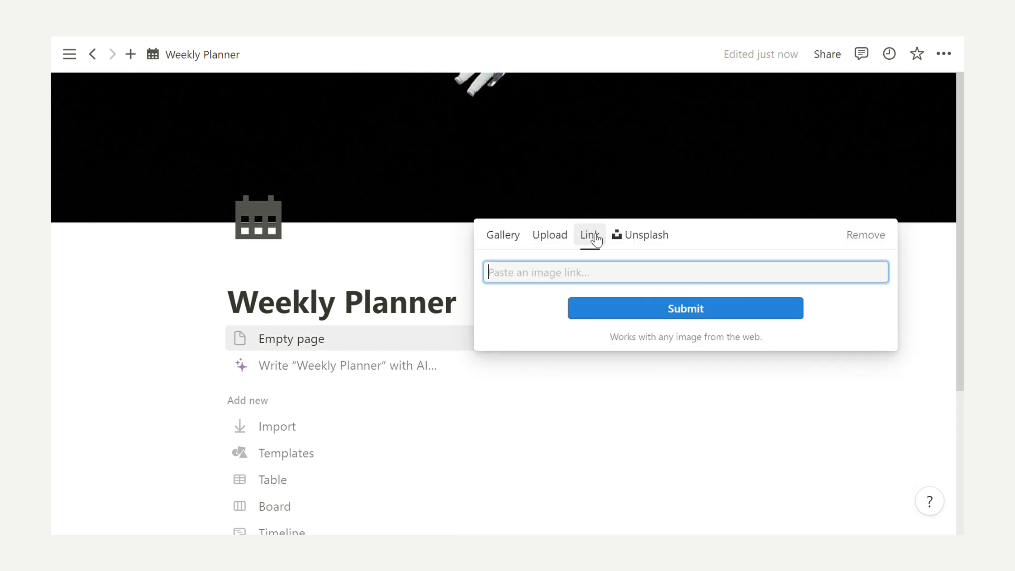
pyautogui.click(640, 235)
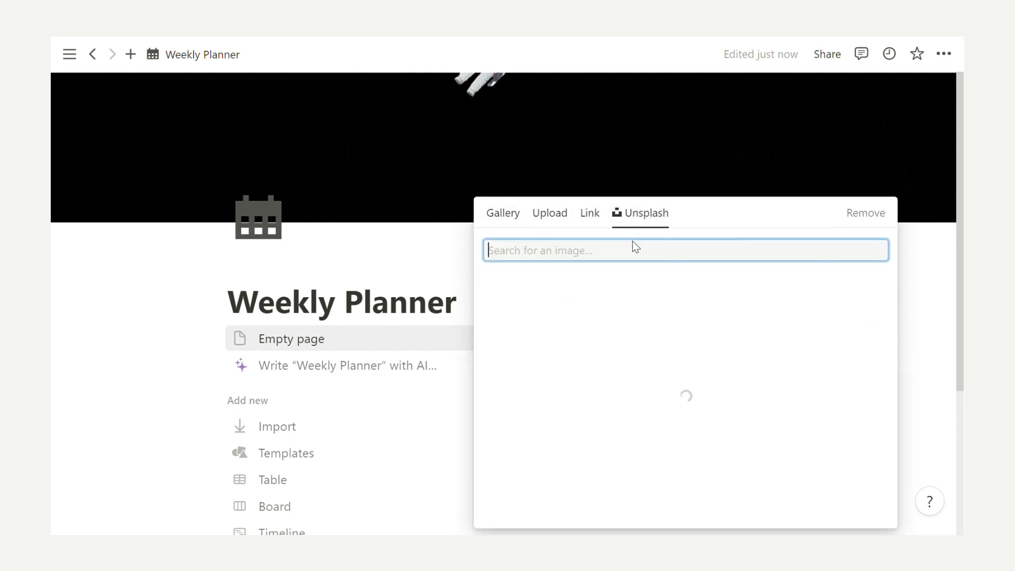
pyautogui.write('planner')
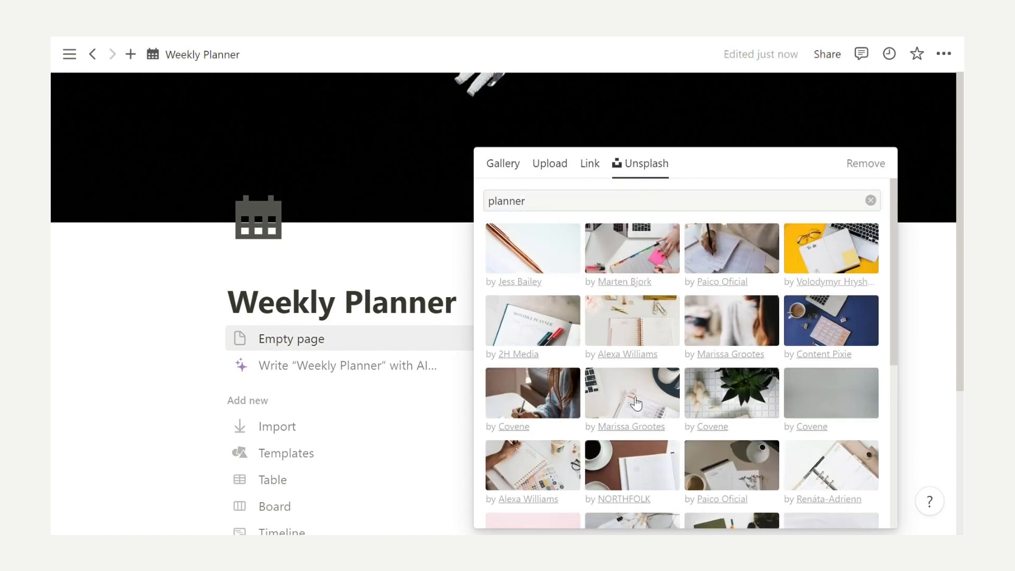
pyautogui.click(648, 392)
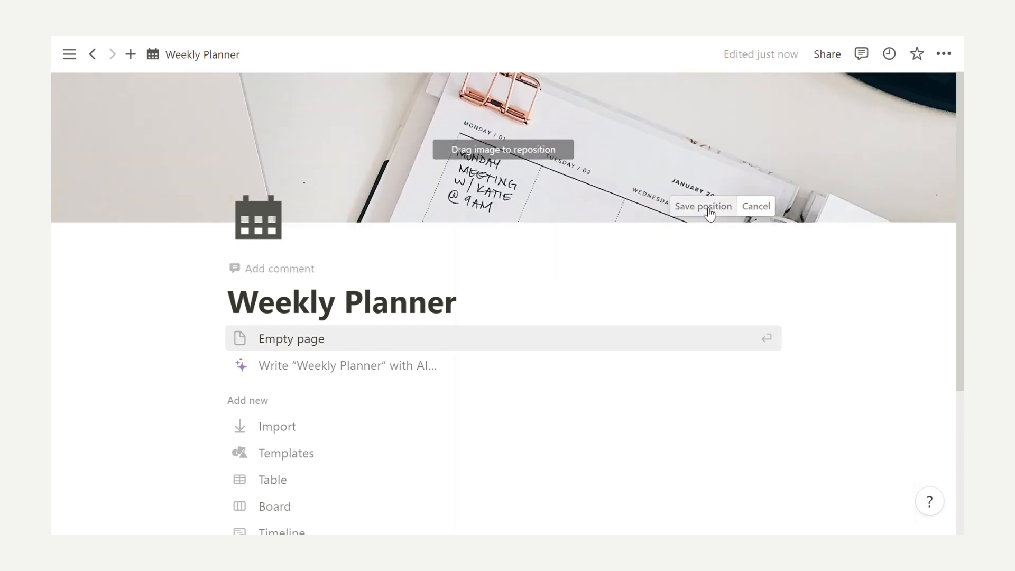
pyautogui.click(708, 211)
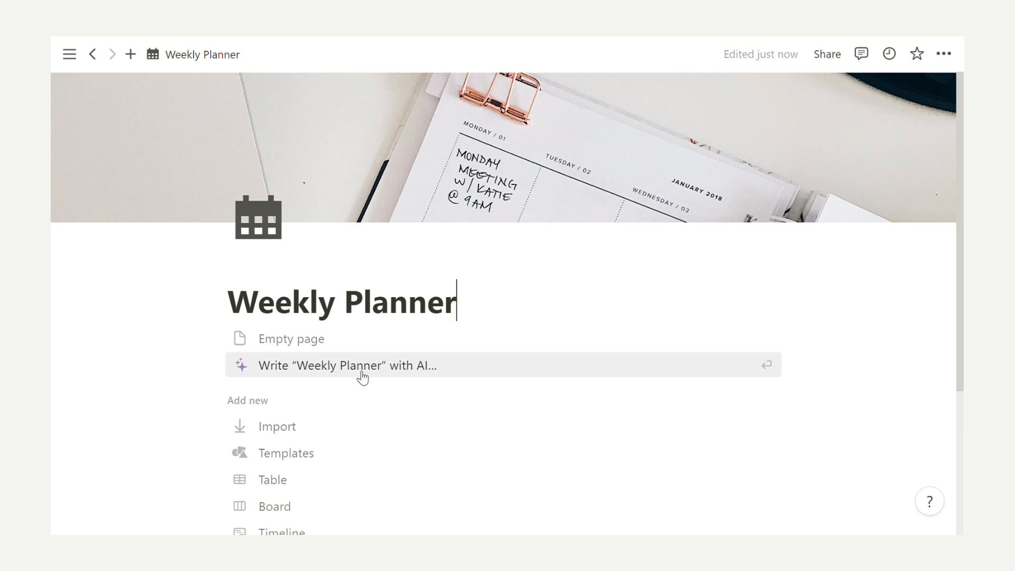
# Start the body as an empty page and add a Heading 3 reading "Weekly Routine"
pyautogui.click(352, 336)
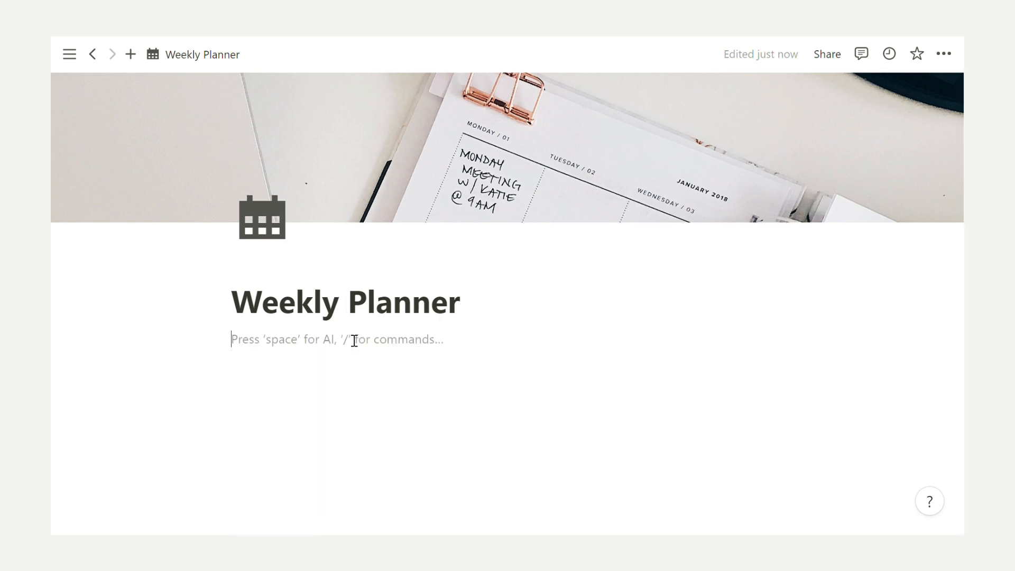
pyautogui.write('/h')
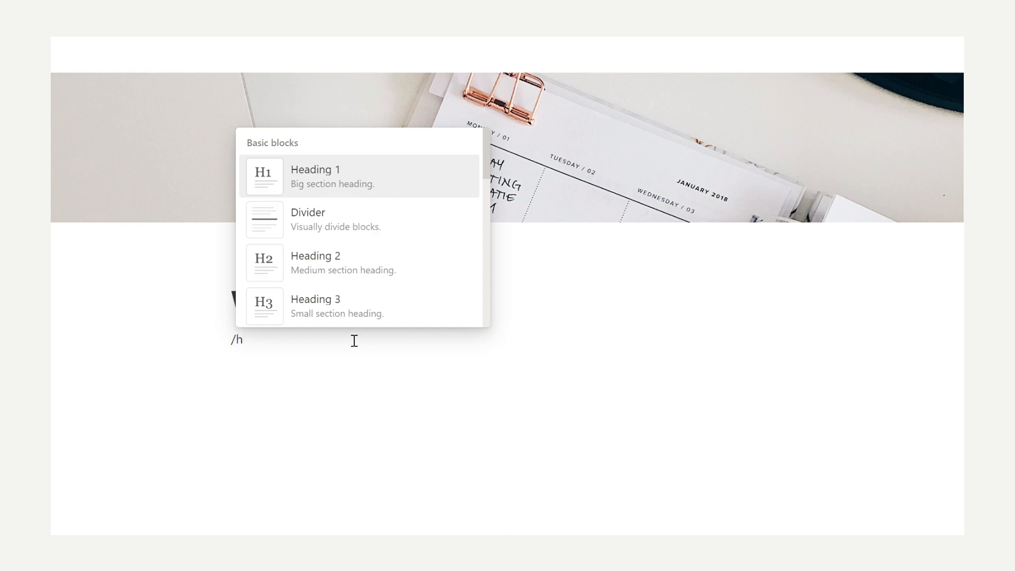
pyautogui.write('1')
pyautogui.press('BackSpace')
pyautogui.write('2')
pyautogui.press('BackSpace')
pyautogui.write('3')
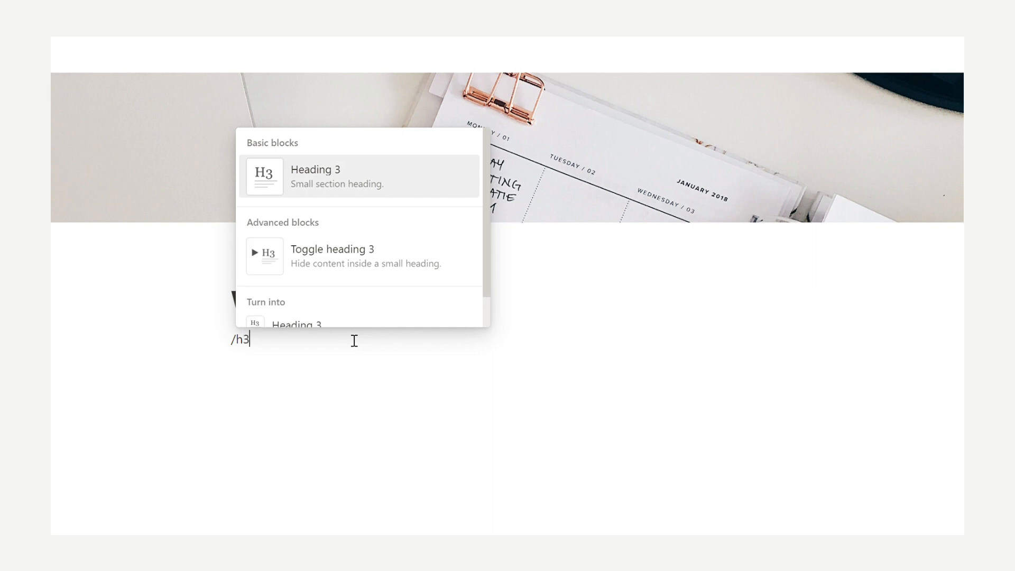
pyautogui.press('Return')
pyautogui.write('Weekly Routine')
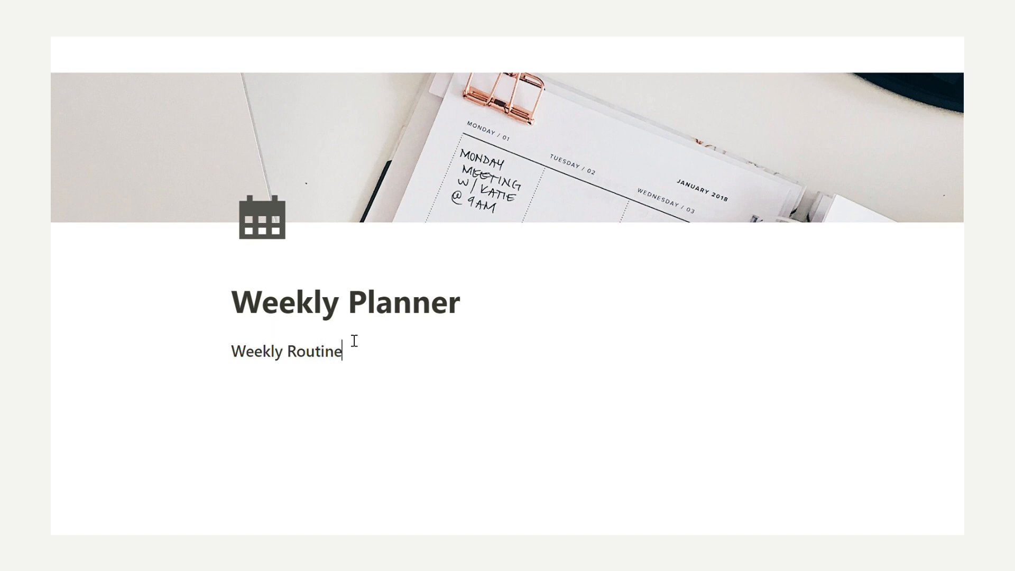
# Add Heading 3 blocks for "This Week", "Daily Routine", "Navigation" and "Daily Tasks" below Weekly Routine
pyautogui.press('Return')
pyautogui.write('/h3')
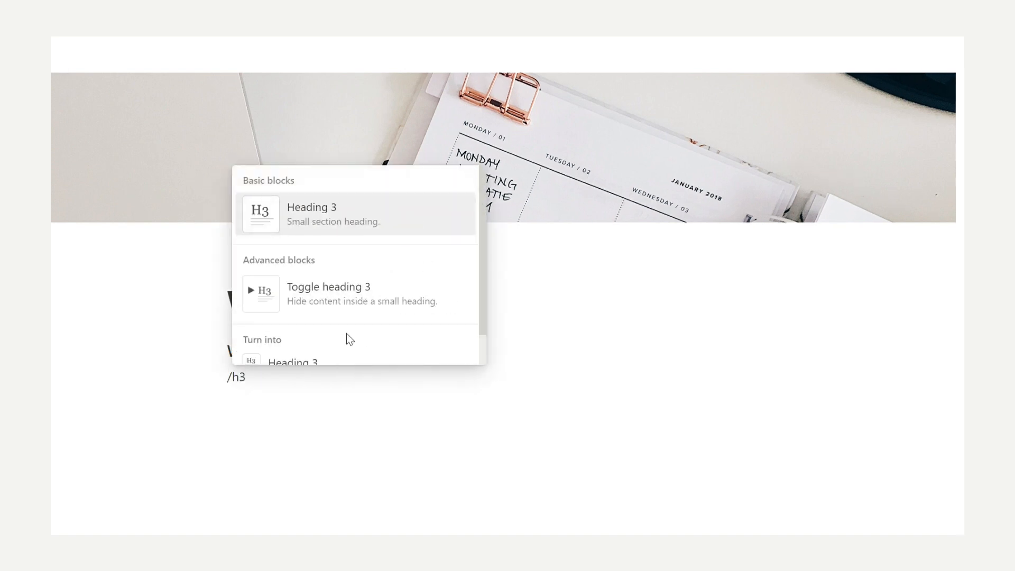
pyautogui.press('Return')
pyautogui.write('This')
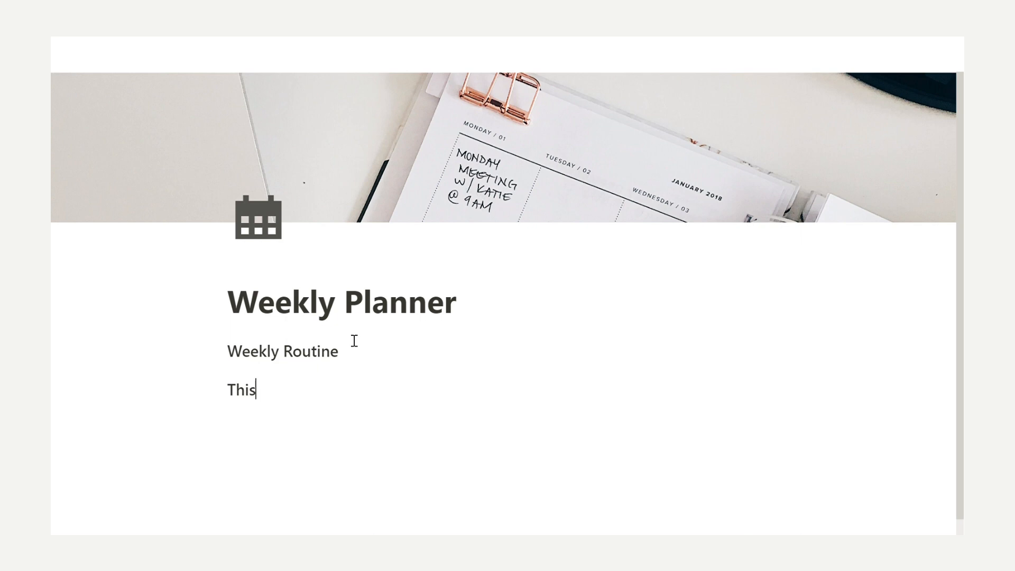
pyautogui.write(' Week')
pyautogui.press('Return')
pyautogui.write('Daily Routine')
pyautogui.press('Return')
pyautogui.write('Navigation')
pyautogui.press('Return')
pyautogui.write('Daily')
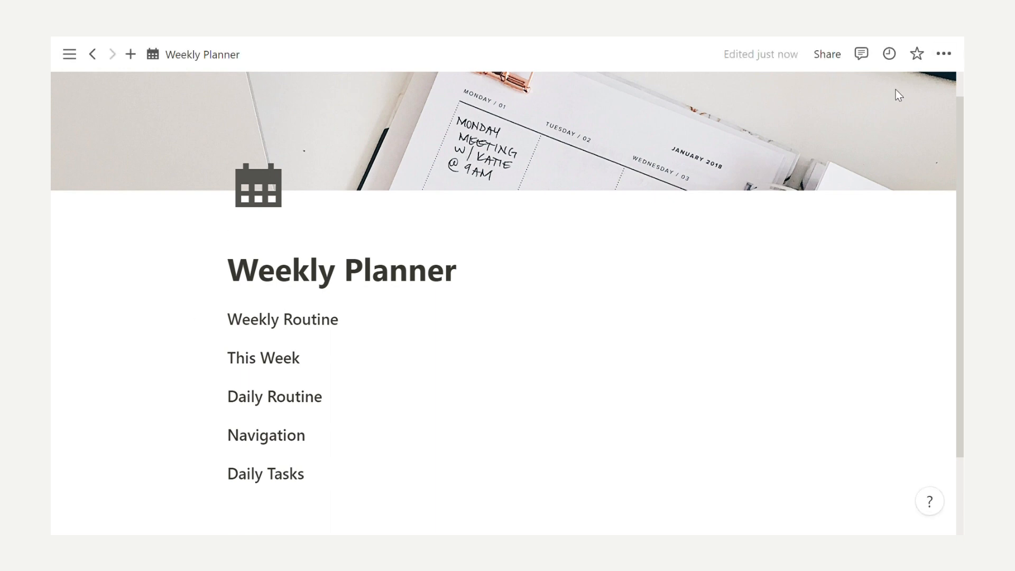
# Give all five section headings a gray background
pyautogui.click(218, 319)
pyautogui.moveTo(333, 425)
pyautogui.scroll(-4, 534, 446)
pyautogui.click(521, 333)
pyautogui.click(217, 357)
pyautogui.moveTo(249, 462)
pyautogui.click(476, 215)
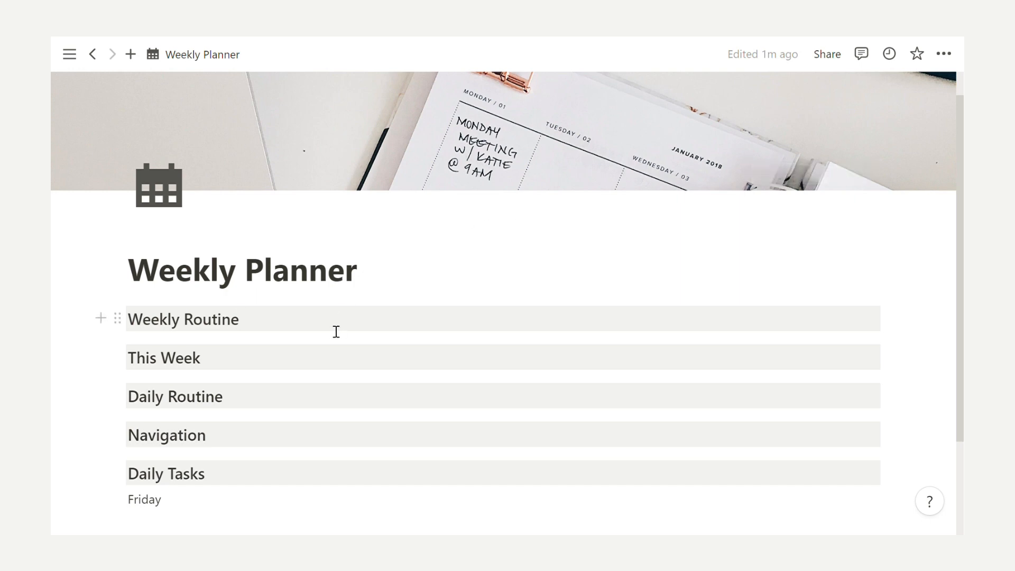
# Insert a five-column layout directly under the Weekly Routine heading
pyautogui.press('Return')
pyautogui.write('/')
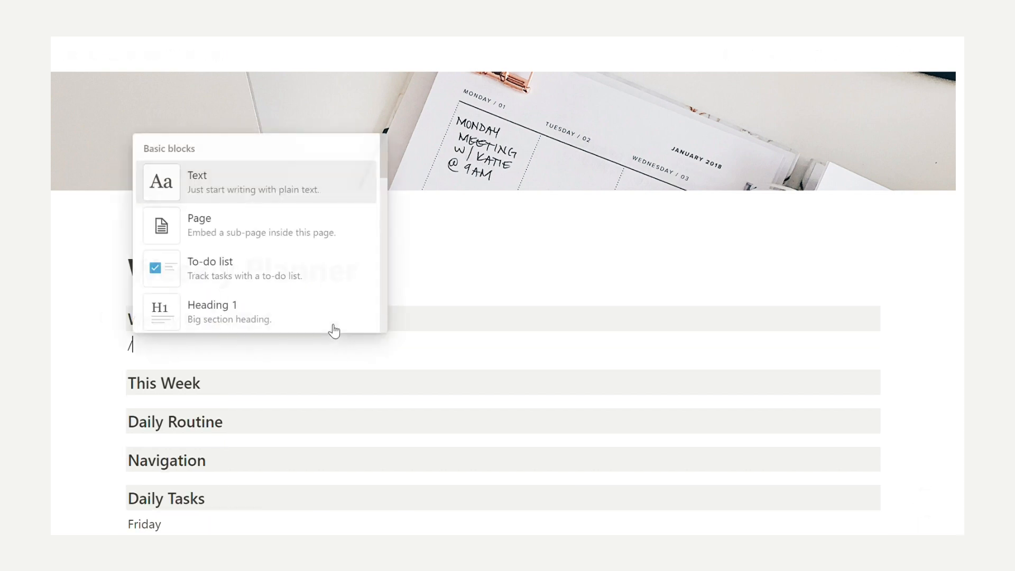
pyautogui.write('5')
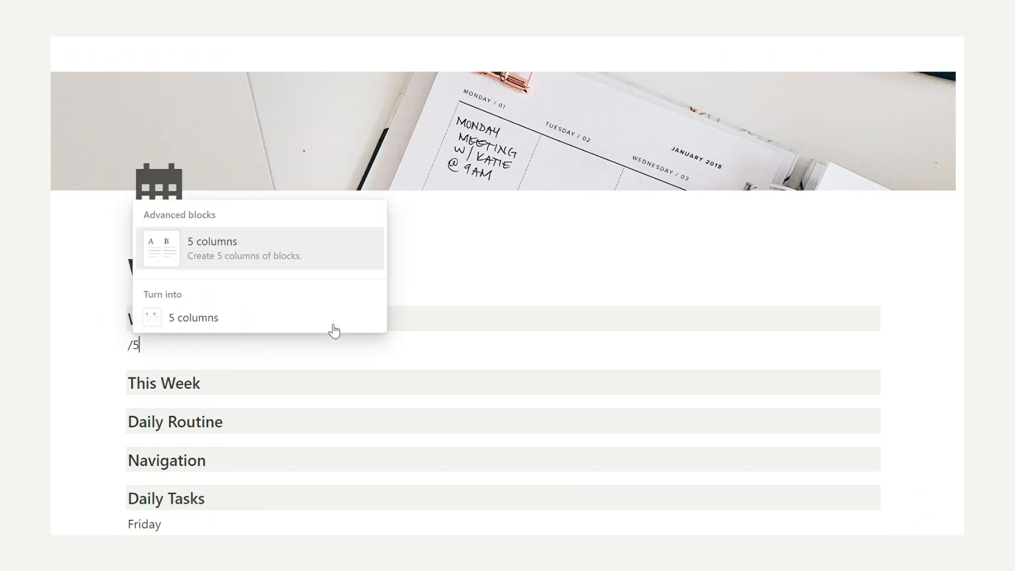
pyautogui.press('BackSpace')
pyautogui.press('BackSpace')
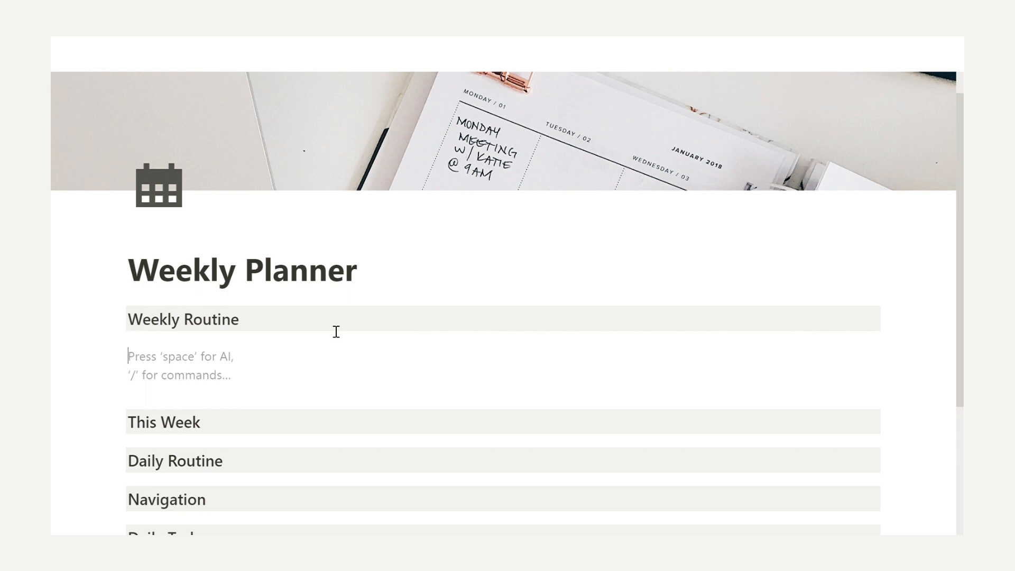
# Fill the five columns with the weekday names Monday, Tuesday, Wednesday, Thursday and Friday
pyautogui.write('Mo')
pyautogui.click(309, 364)
pyautogui.write('Tuesday')
pyautogui.click(464, 358)
pyautogui.write('Wedn')
pyautogui.click(617, 361)
pyautogui.write('Thursday')
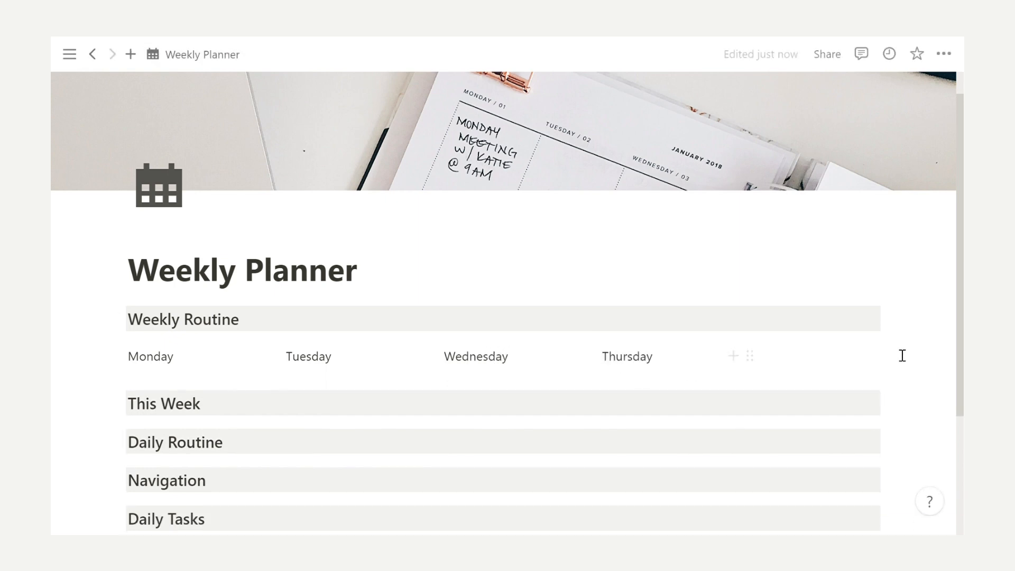
pyautogui.scroll(-2, 887, 317)
pyautogui.click(797, 302)
pyautogui.write('Friday')
# Write Saturday and Sunday and place each in its own new column after Friday
pyautogui.press('Return')
pyautogui.write('Saturday')
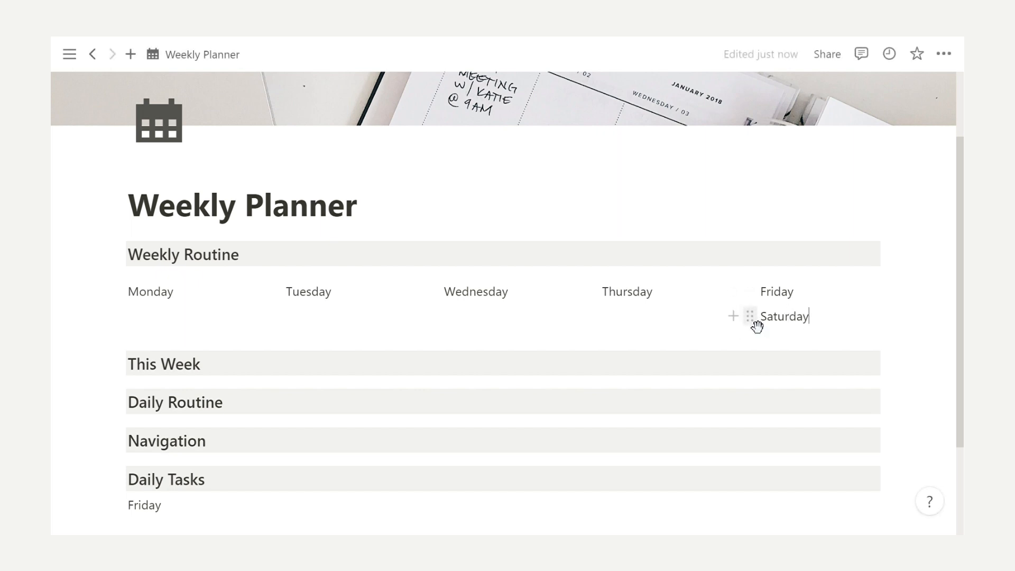
pyautogui.moveTo(749, 316); pyautogui.dragTo(890, 308)
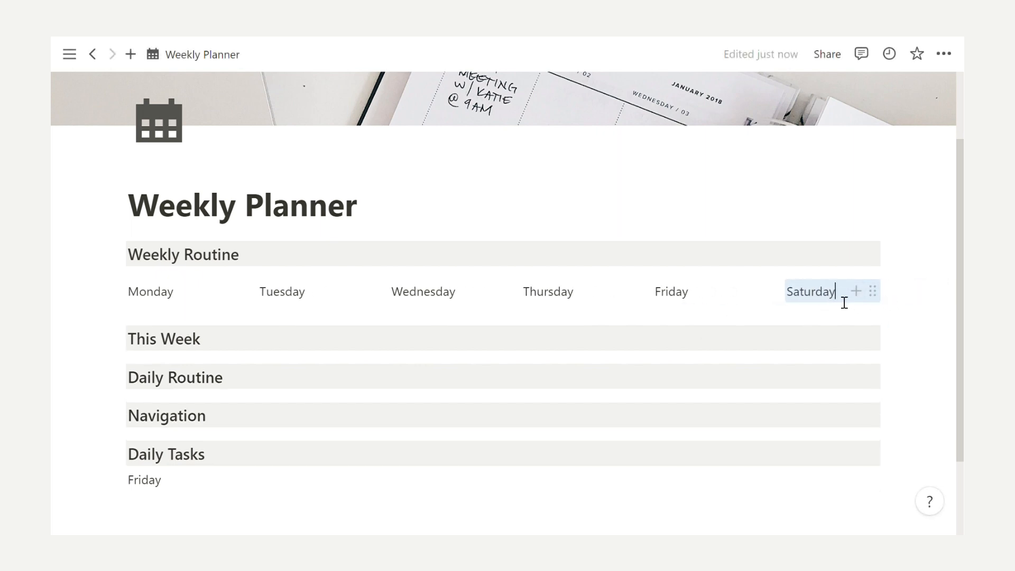
pyautogui.press('Return')
pyautogui.write('Sund')
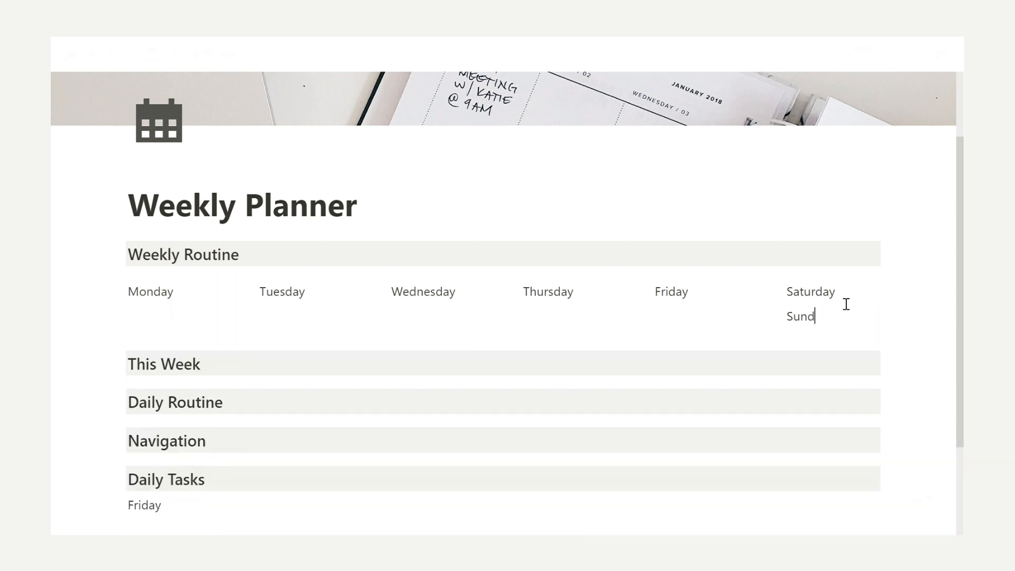
pyautogui.moveTo(776, 317); pyautogui.dragTo(898, 299)
# Underline each of the seven day names, from Monday to Sunday, in the Weekly Routine section
pyautogui.moveTo(95, 290); pyautogui.dragTo(175, 294)
pyautogui.click(376, 259)
pyautogui.doubleClick(272, 293)
pyautogui.click(480, 260)
pyautogui.doubleClick(386, 291)
pyautogui.click(593, 260)
pyautogui.doubleClick(491, 291)
pyautogui.click(706, 259)
pyautogui.click(619, 296)
pyautogui.doubleClick(618, 296)
pyautogui.click(768, 259)
pyautogui.doubleClick(717, 291)
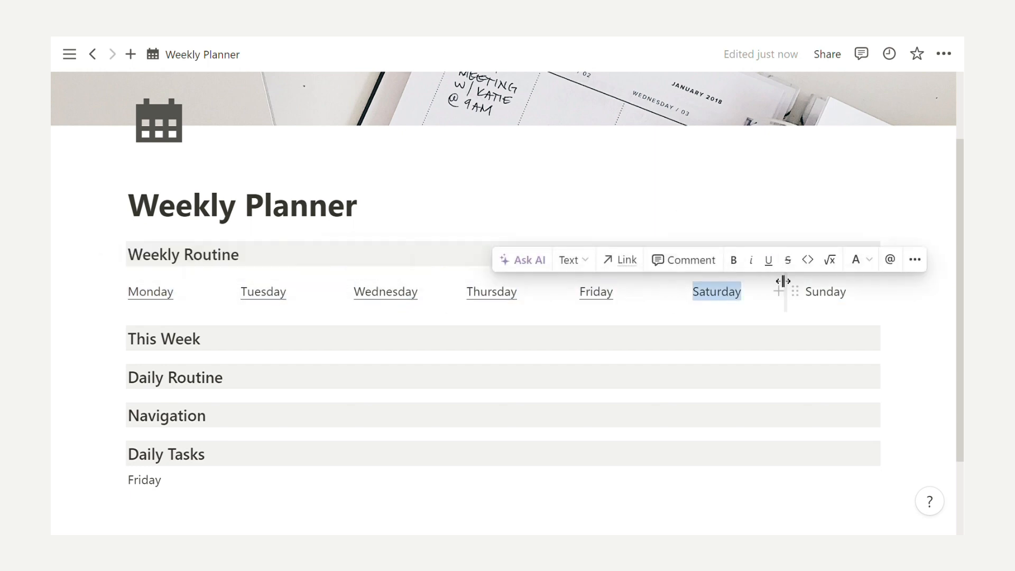
pyautogui.click(768, 259)
pyautogui.doubleClick(833, 294)
pyautogui.click(768, 259)
pyautogui.click(868, 297)
# Move the Navigation and Daily Tasks headings beside Daily Routine so the three form columns in one row
pyautogui.scroll(1, 941, 278)
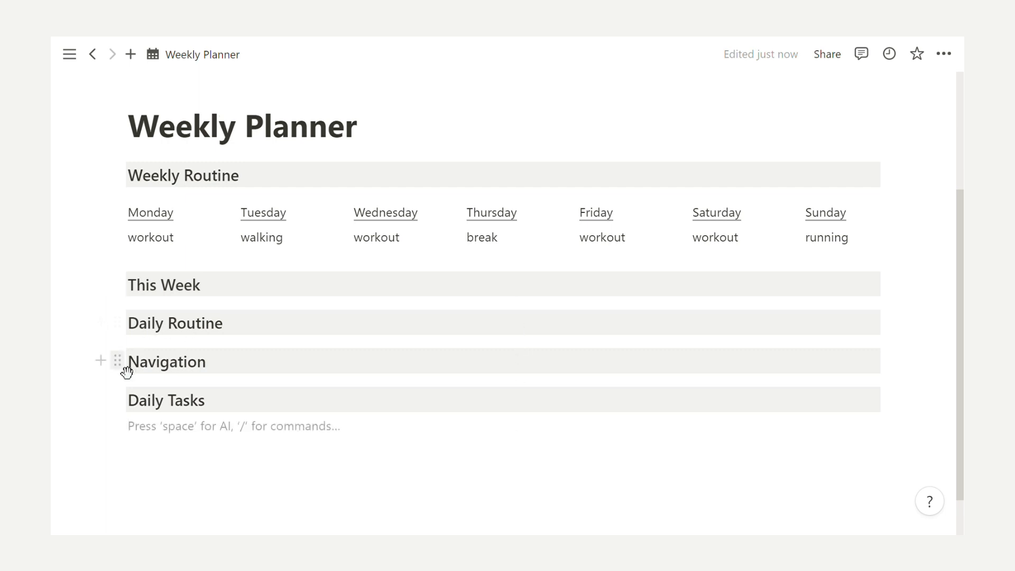
pyautogui.moveTo(124, 366); pyautogui.dragTo(951, 331)
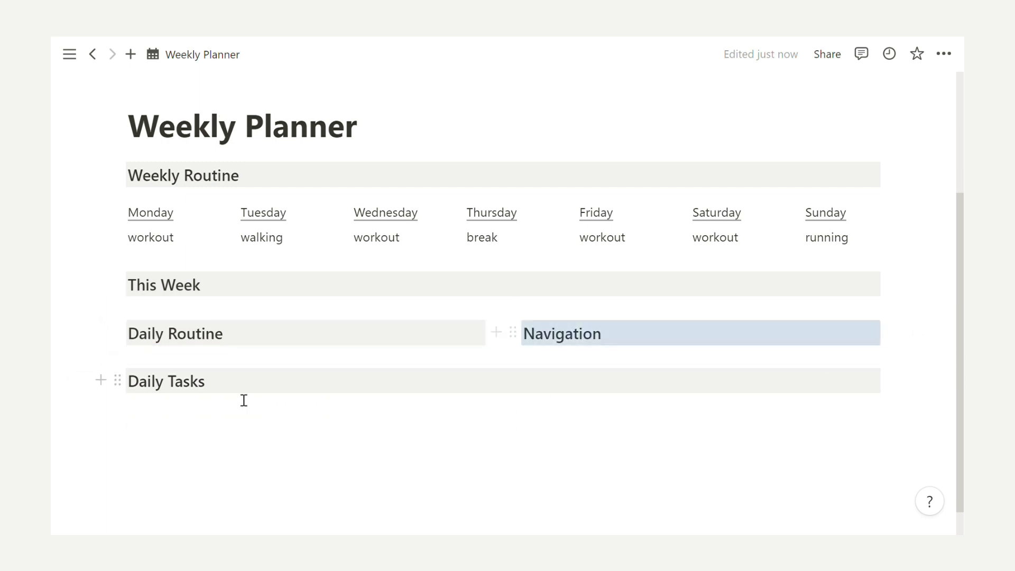
pyautogui.moveTo(117, 380); pyautogui.dragTo(889, 344)
# Add two callouts under the Daily Routine heading, labelled A.M and P.M
pyautogui.click(248, 344)
pyautogui.press('Return')
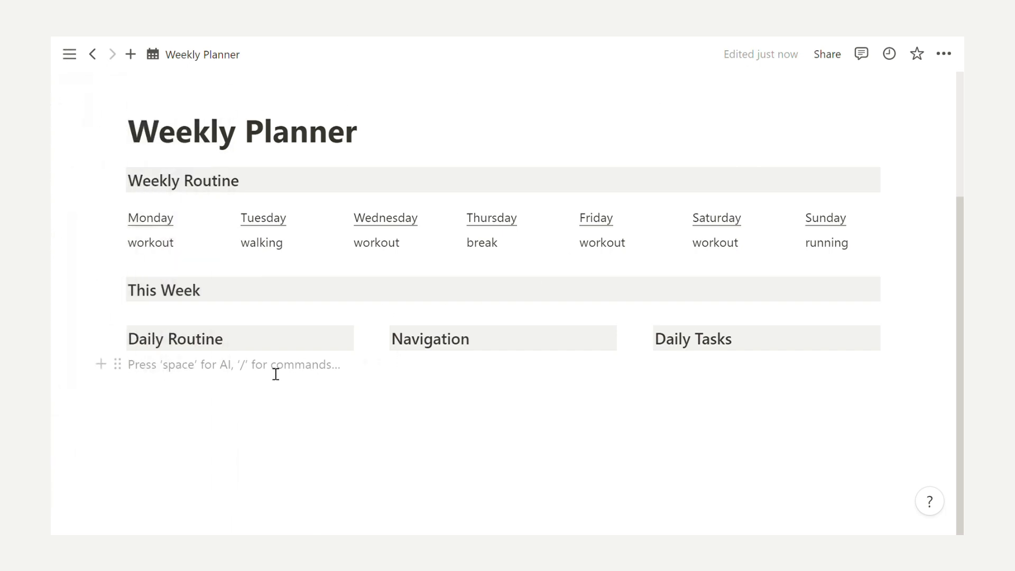
pyautogui.write('/cal')
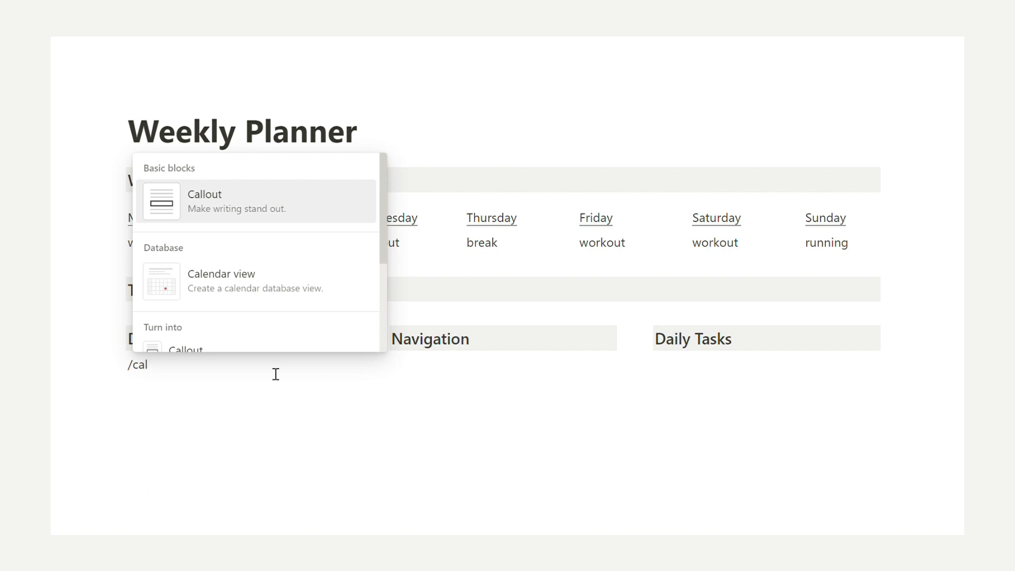
pyautogui.press('Return')
pyautogui.write('A.M')
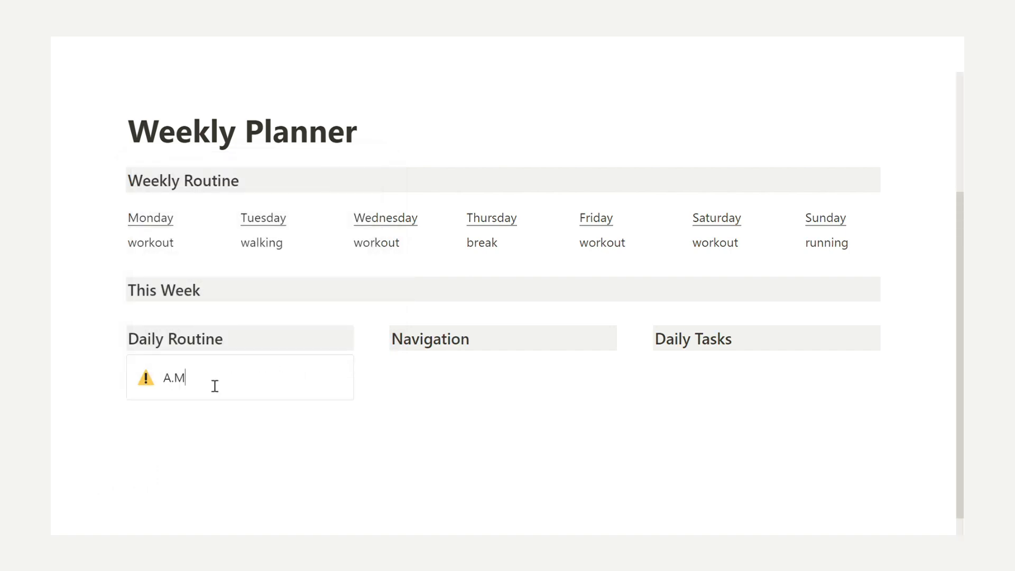
pyautogui.hotkey('ctrl', 'd')
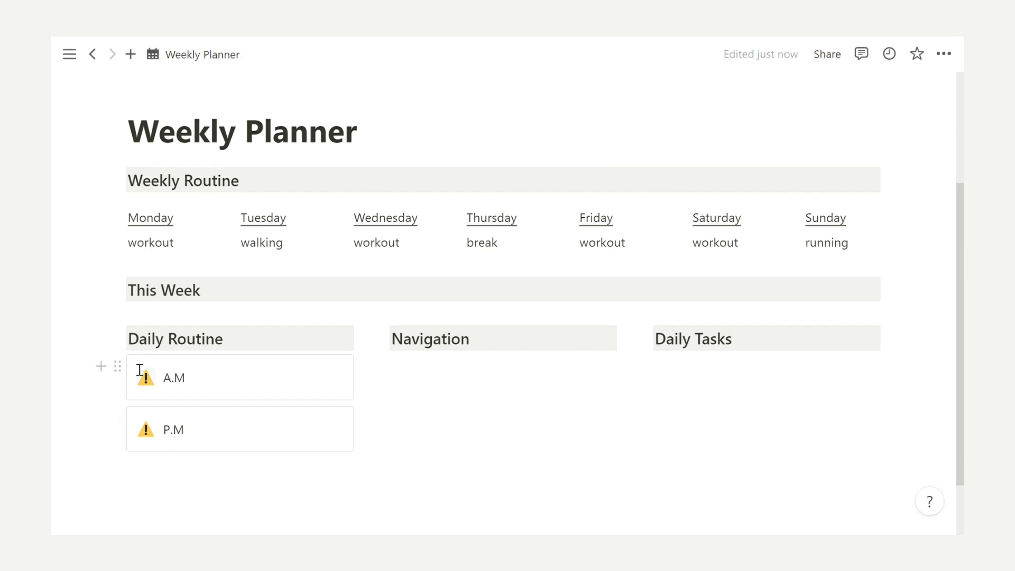
pyautogui.click(118, 367)
pyautogui.moveTo(209, 465)
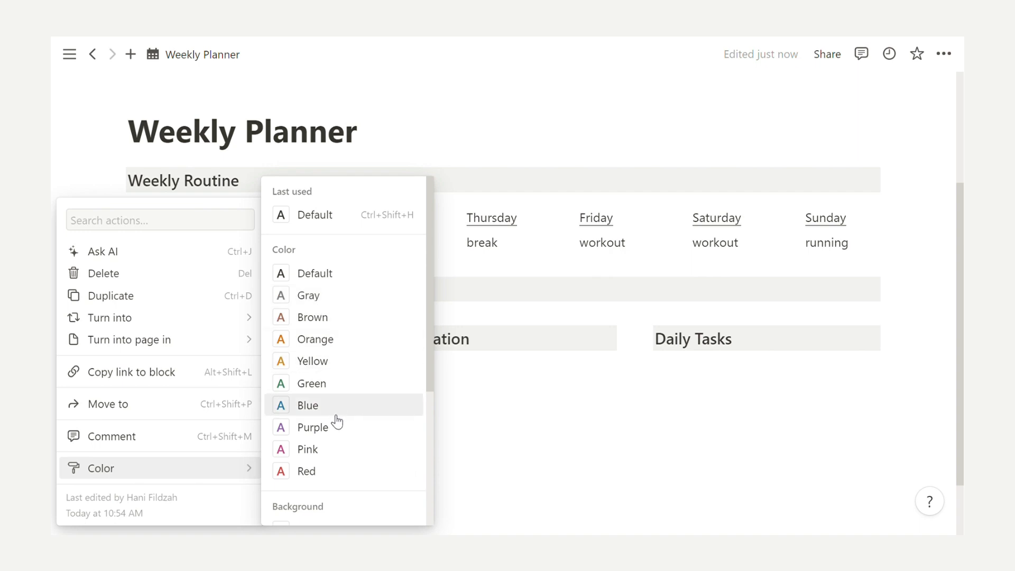
pyautogui.scroll(-4, 336, 433)
pyautogui.click(499, 378)
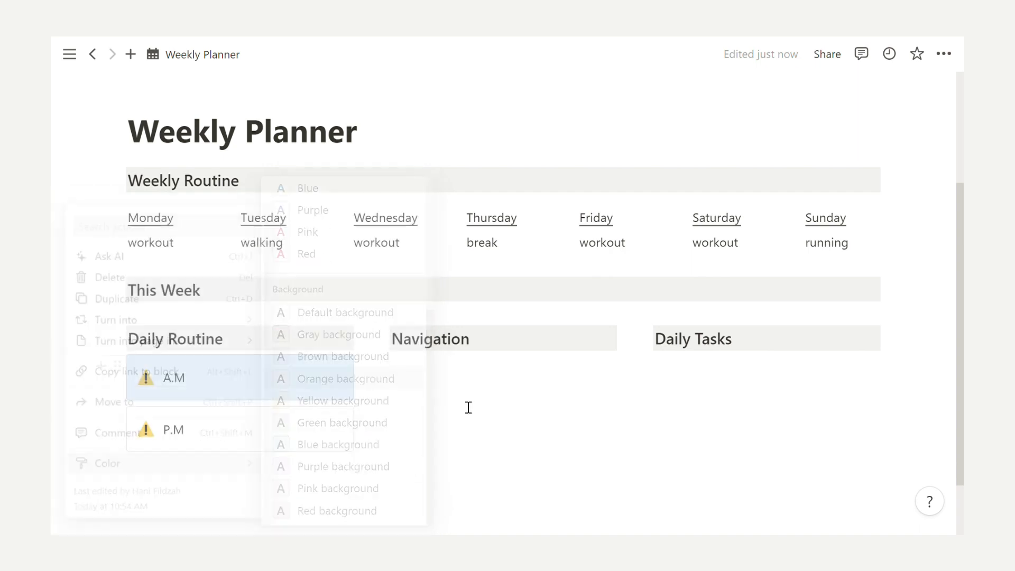
# Replace the A.M callout's warning emoji with the sun icon in the default dark colour
pyautogui.click(146, 380)
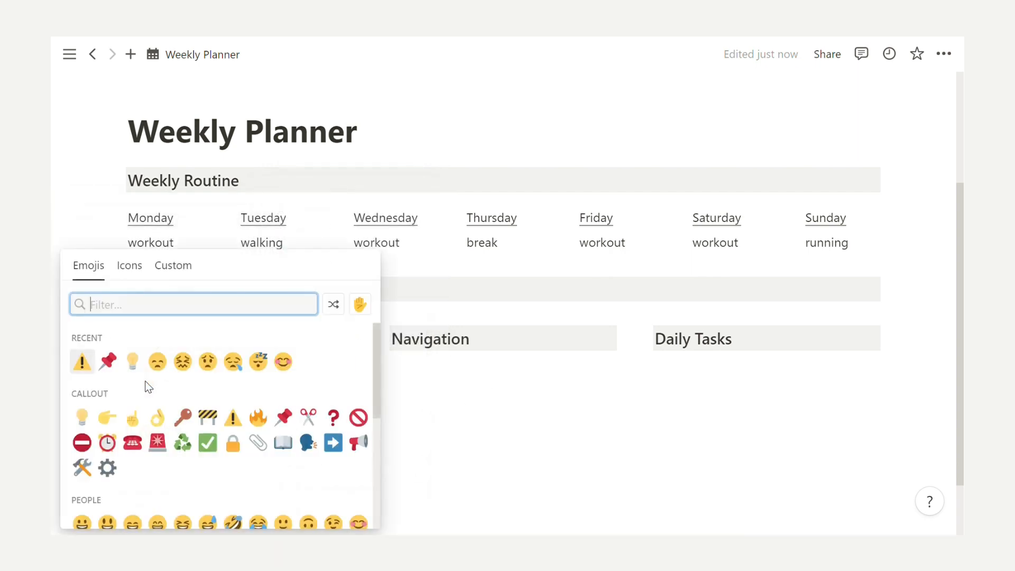
pyautogui.click(128, 265)
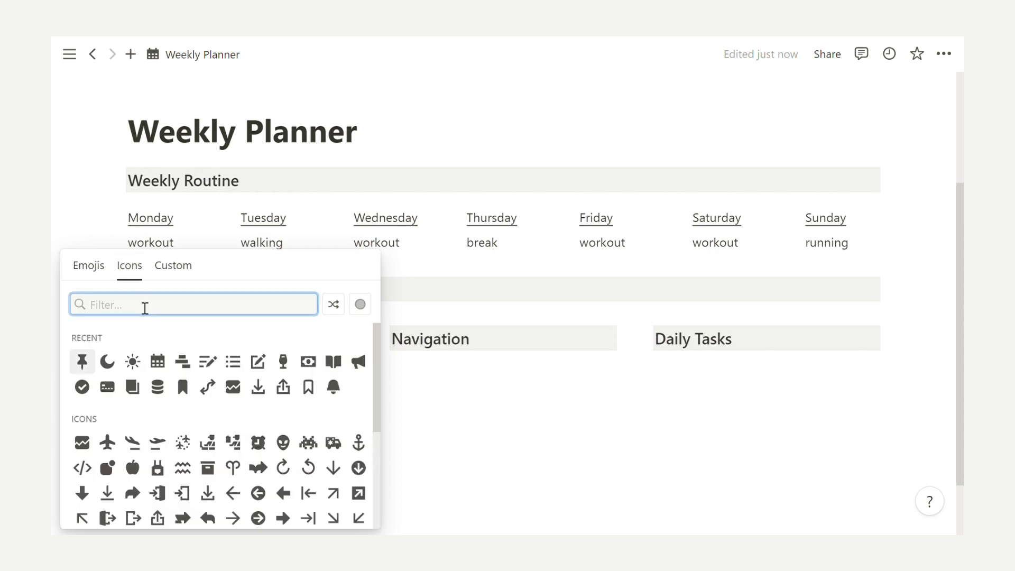
pyautogui.click(132, 362)
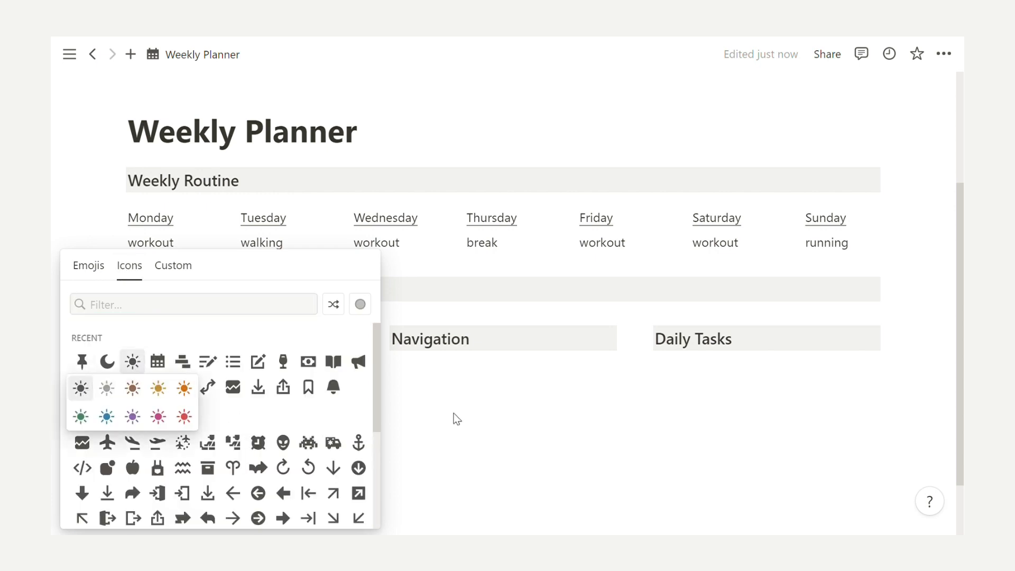
pyautogui.click(89, 395)
# Replace the P.M callout's warning emoji with the moon icon in the default dark colour
pyautogui.click(148, 432)
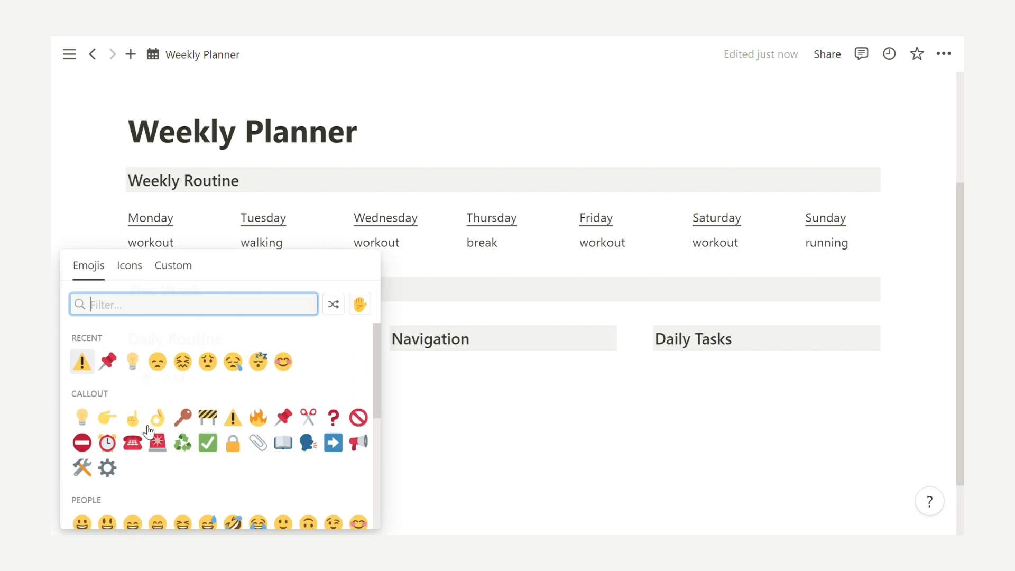
pyautogui.click(129, 265)
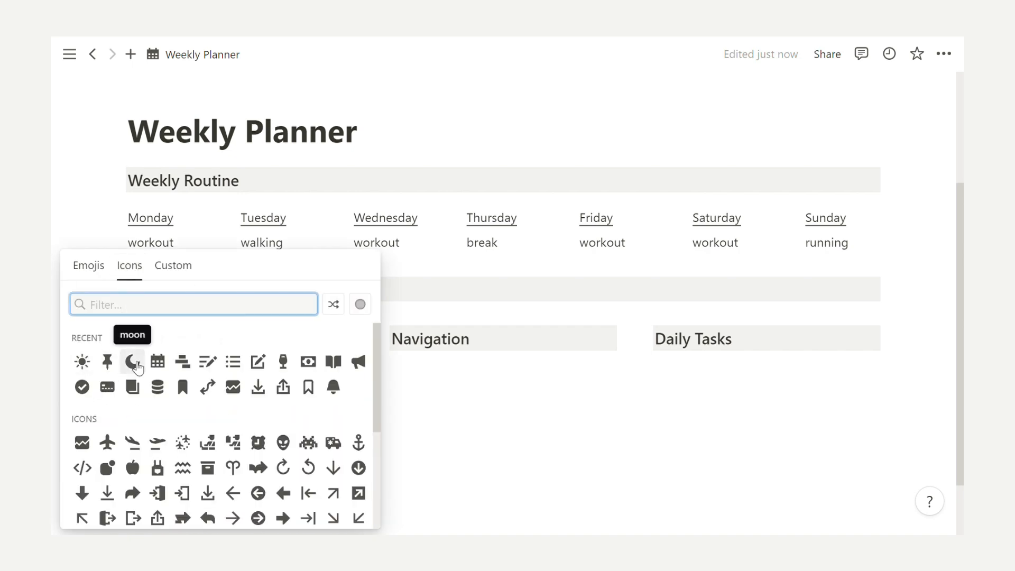
pyautogui.click(132, 361)
pyautogui.click(84, 393)
pyautogui.click(432, 472)
# Put two to-do checkboxes inside each Daily Routine callout, labelling the A.M ones a and b and leaving the P.M ones blank
pyautogui.click(249, 392)
pyautogui.press('Return')
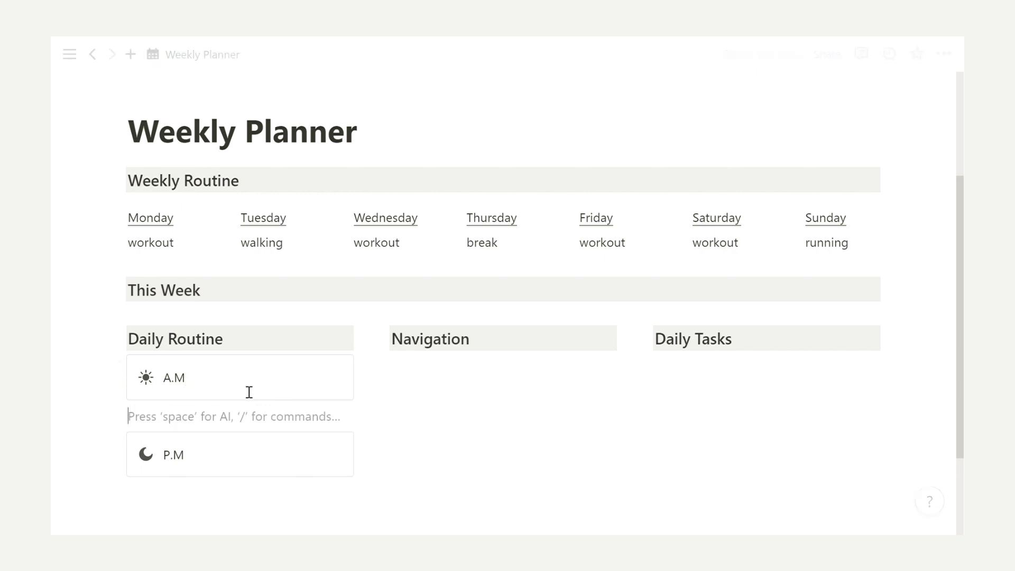
pyautogui.write('/to')
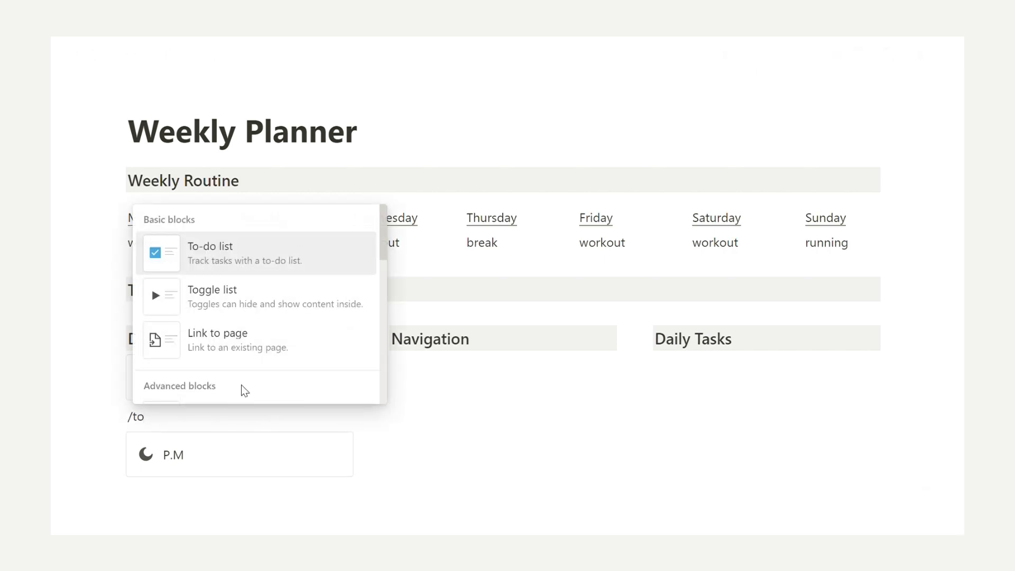
pyautogui.press('Return')
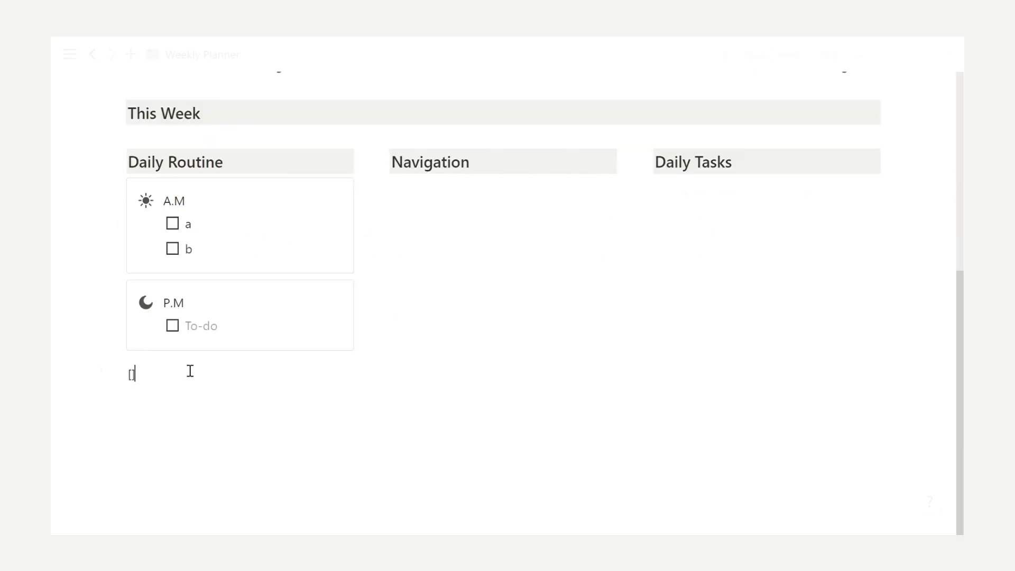
pyautogui.write(']')
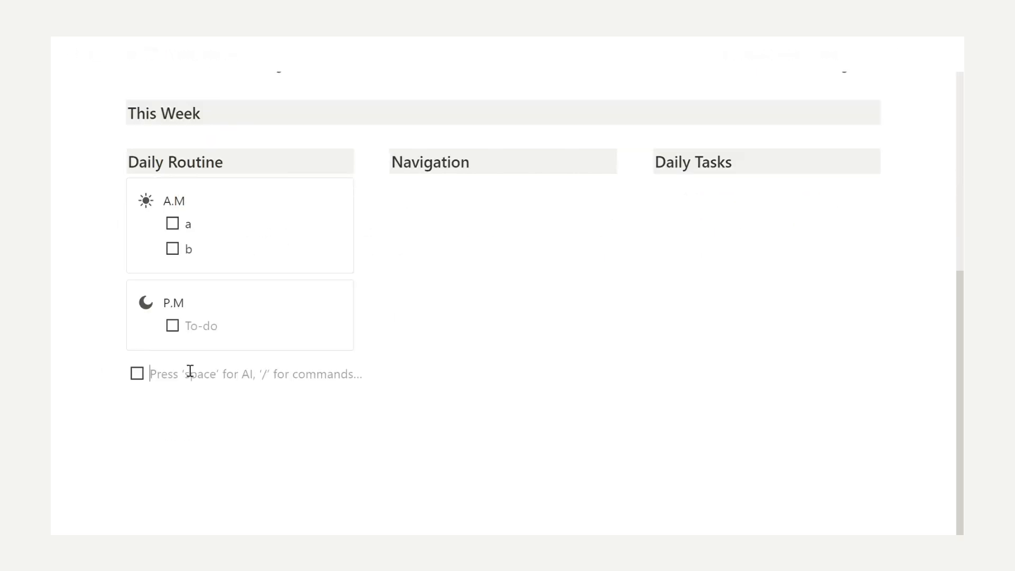
pyautogui.moveTo(120, 373); pyautogui.dragTo(185, 349)
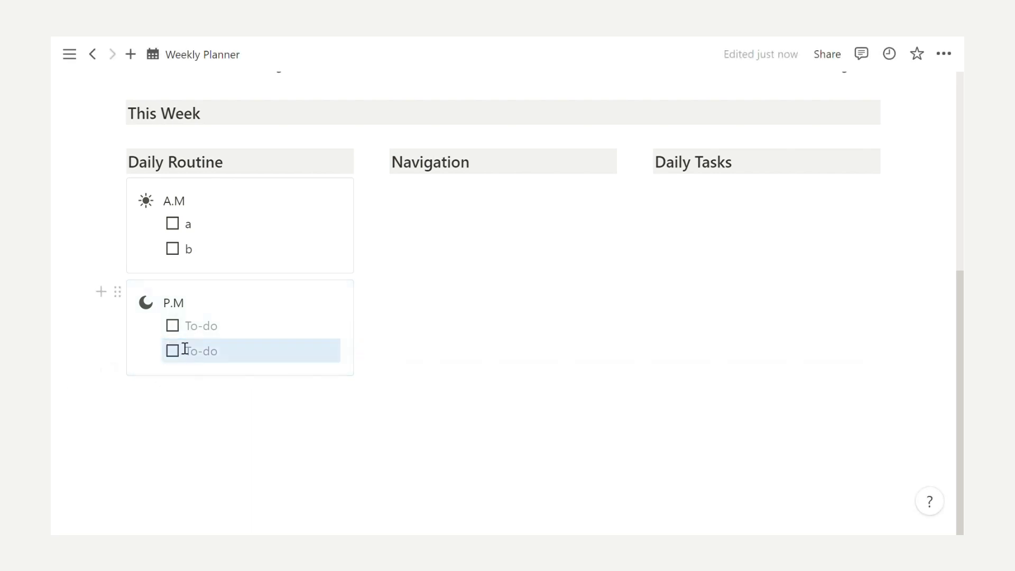
# Add a callout under the Daily Tasks heading with a pin icon and the label Tasks
pyautogui.click(720, 193)
pyautogui.write('/call')
pyautogui.press('Return')
pyautogui.click(672, 201)
pyautogui.click(583, 231)
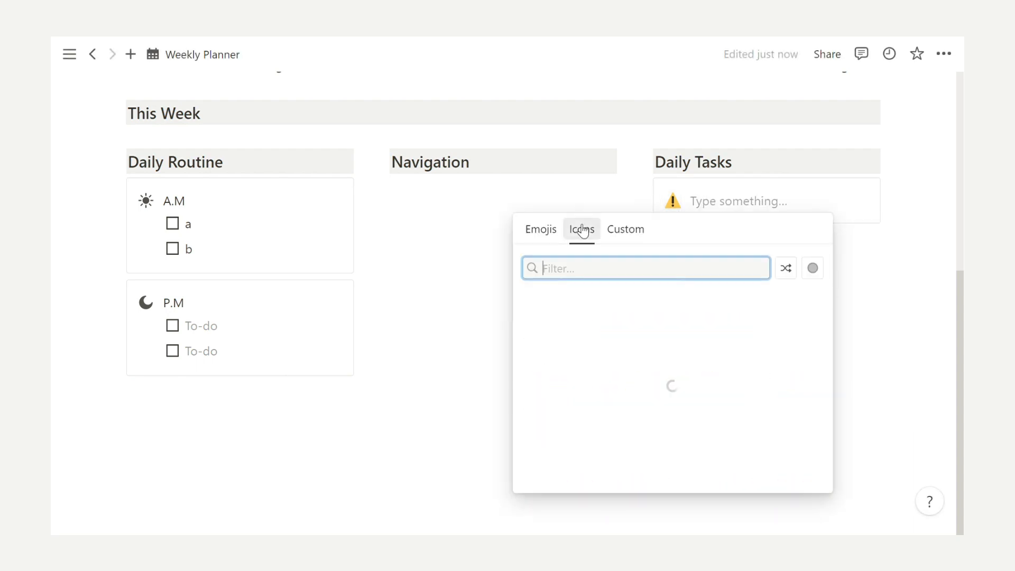
pyautogui.click(585, 324)
pyautogui.write('Tasks')
# Place two blank to-do checkboxes inside the Tasks callout
pyautogui.press('Return')
pyautogui.write('[]')
pyautogui.moveTo(644, 240); pyautogui.dragTo(706, 224)
pyautogui.click(682, 274)
pyautogui.write('[]')
pyautogui.click(907, 228)
pyautogui.click(536, 295)
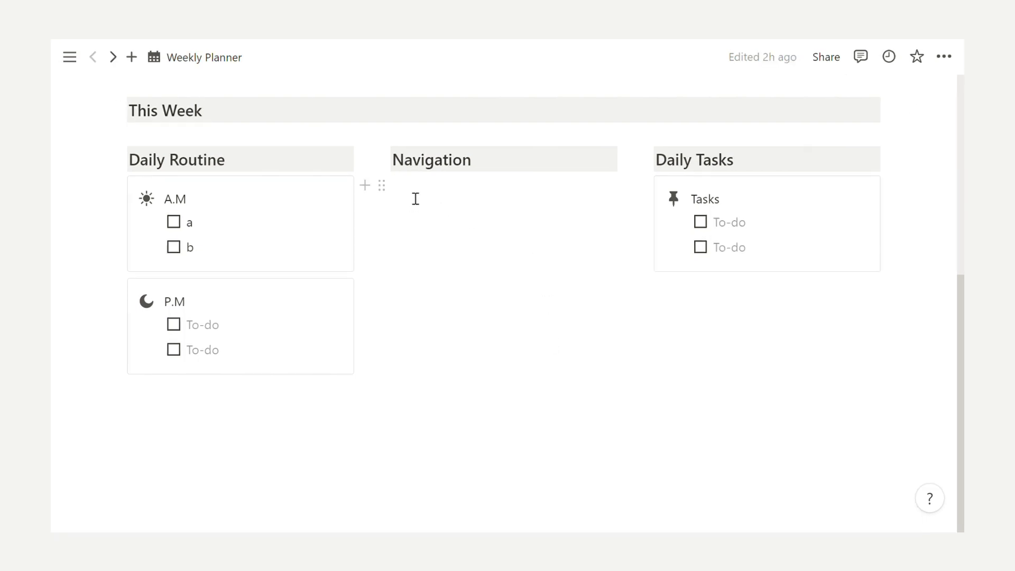
# Create a sub-page named Planner under the Navigation heading and set it up as a new table database
pyautogui.click(416, 199)
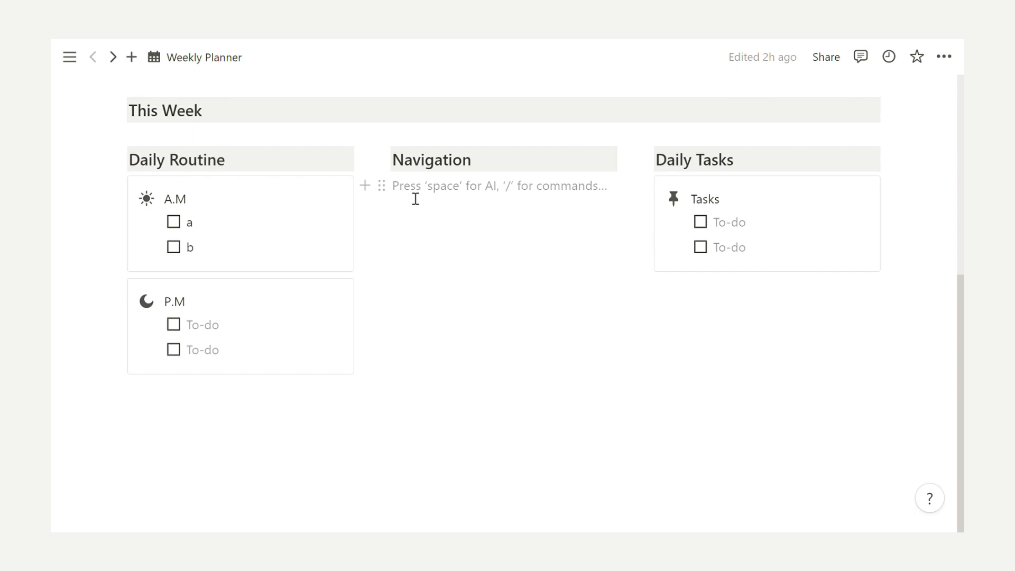
pyautogui.write('/page')
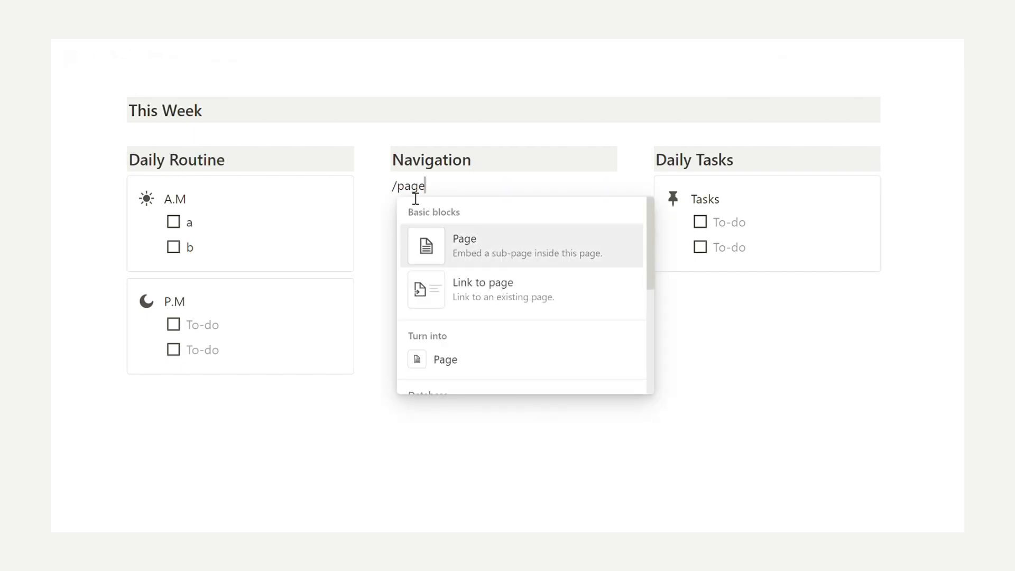
pyautogui.press('Return')
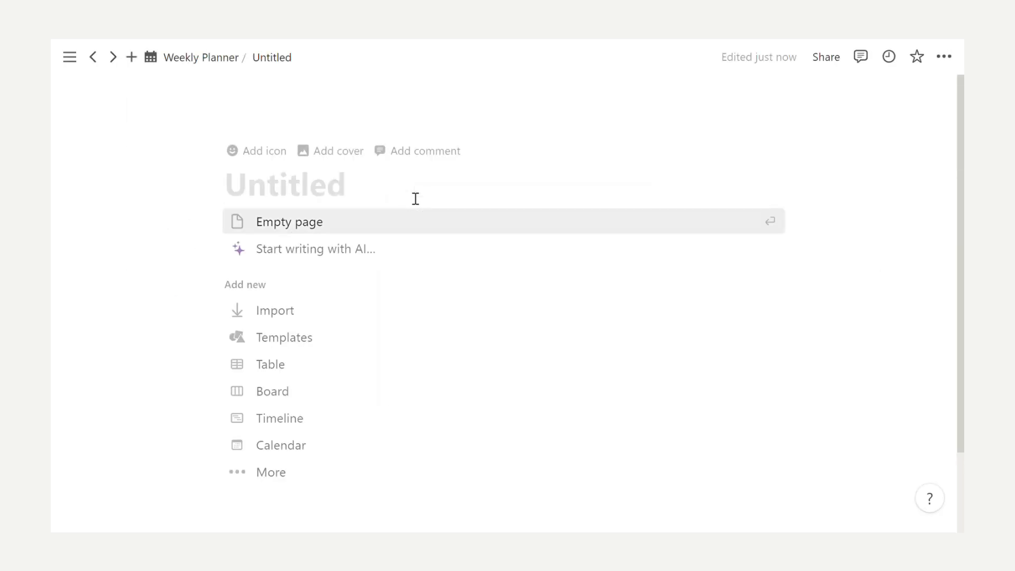
pyautogui.write('Planner')
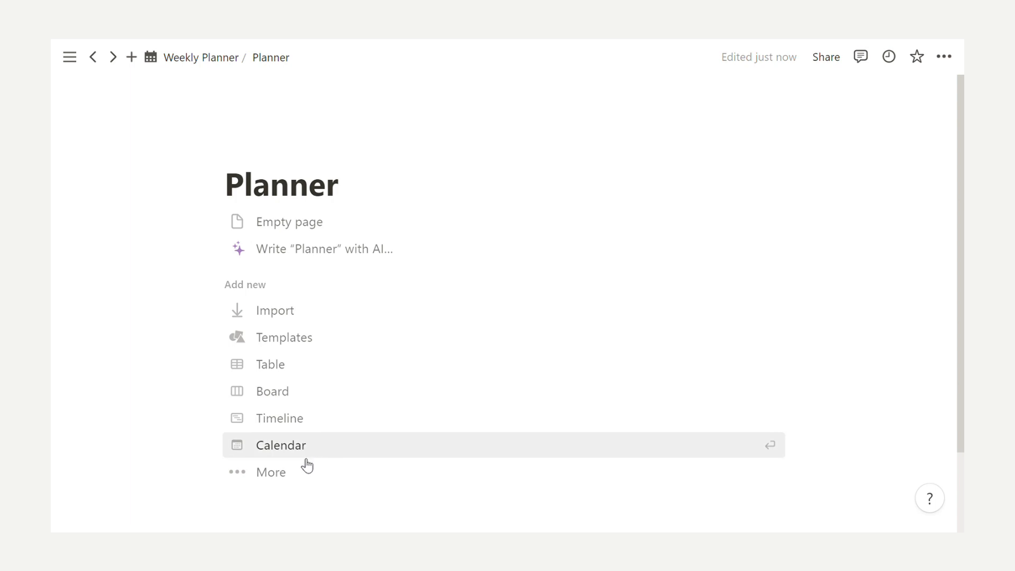
pyautogui.click(299, 370)
pyautogui.click(715, 478)
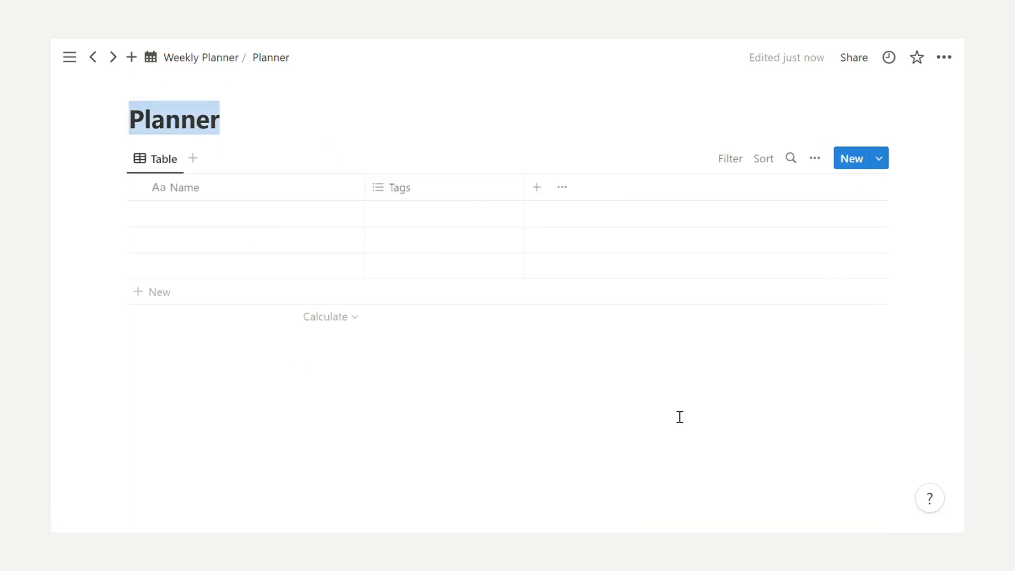
# Name the first Planner table entry New and open it as a full page
pyautogui.click(232, 220)
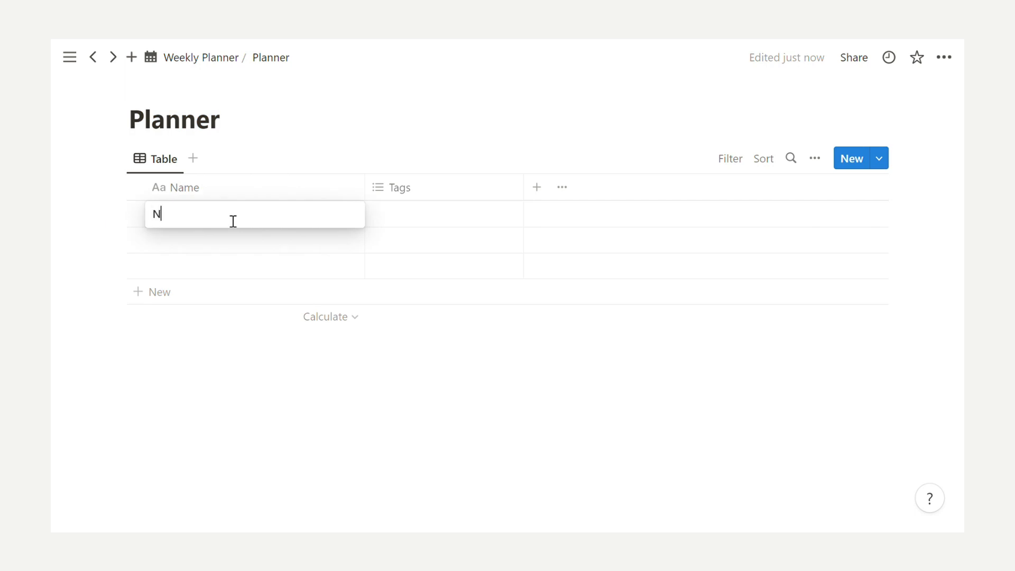
pyautogui.click(333, 215)
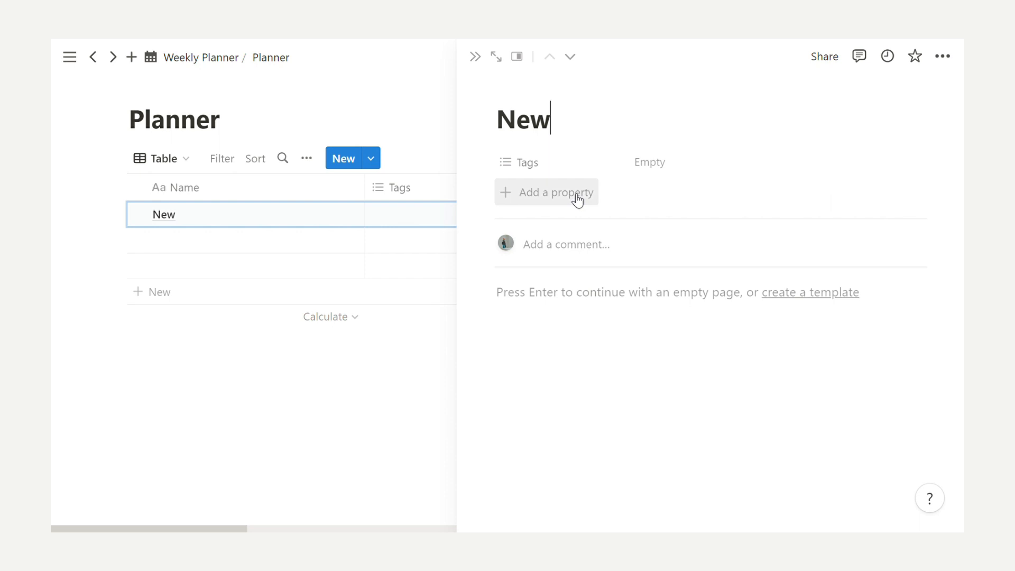
pyautogui.click(503, 61)
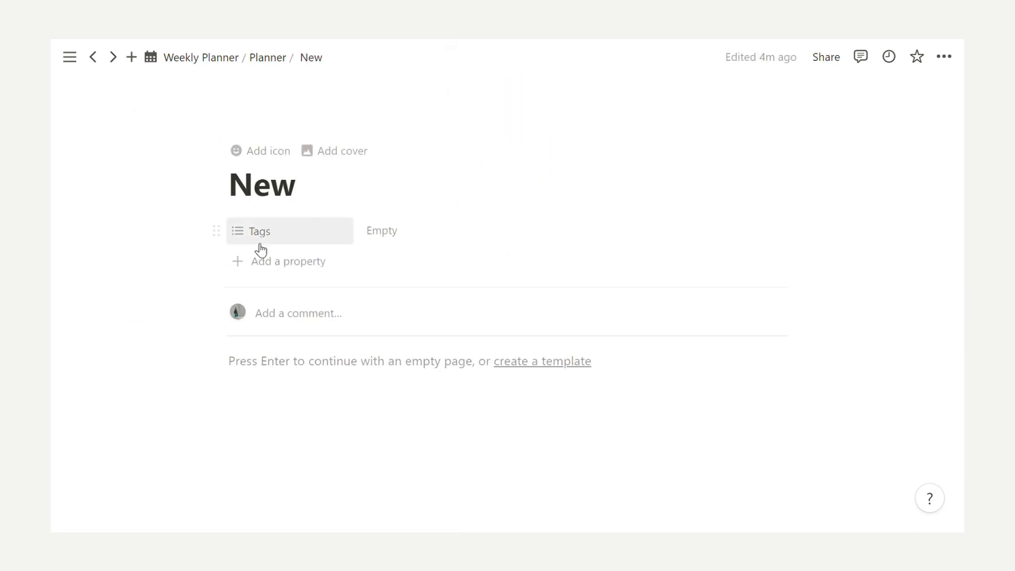
# Add a Date property to the New entry above Tags, keeping the name Date
pyautogui.click(276, 260)
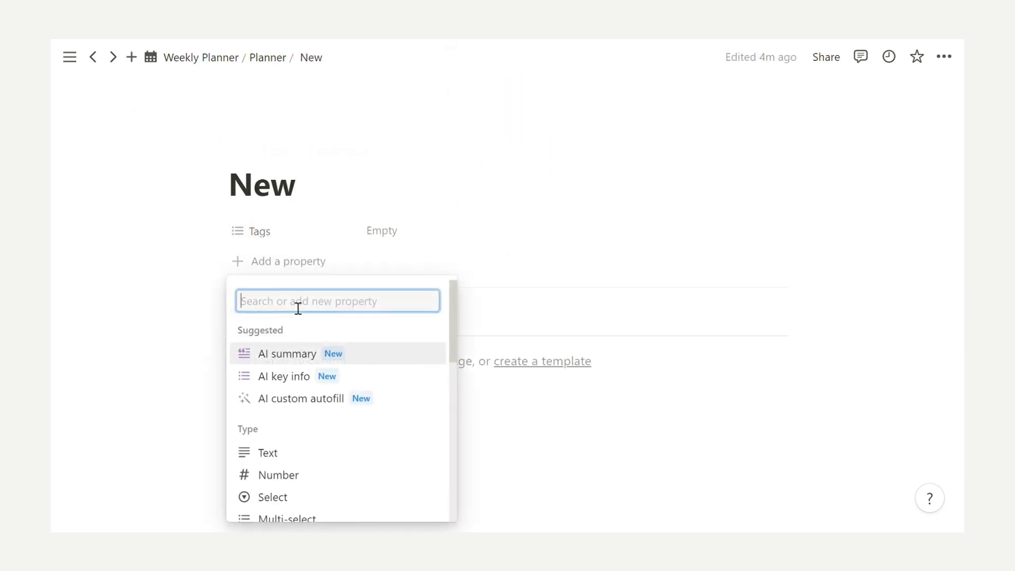
pyautogui.click(561, 182)
pyautogui.click(246, 231)
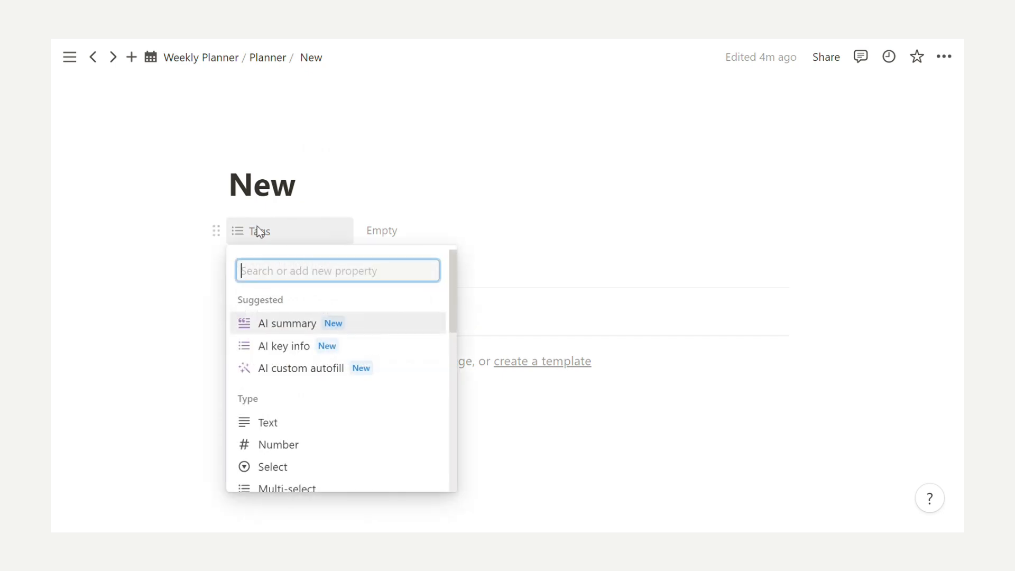
pyautogui.write('da')
pyautogui.click(312, 325)
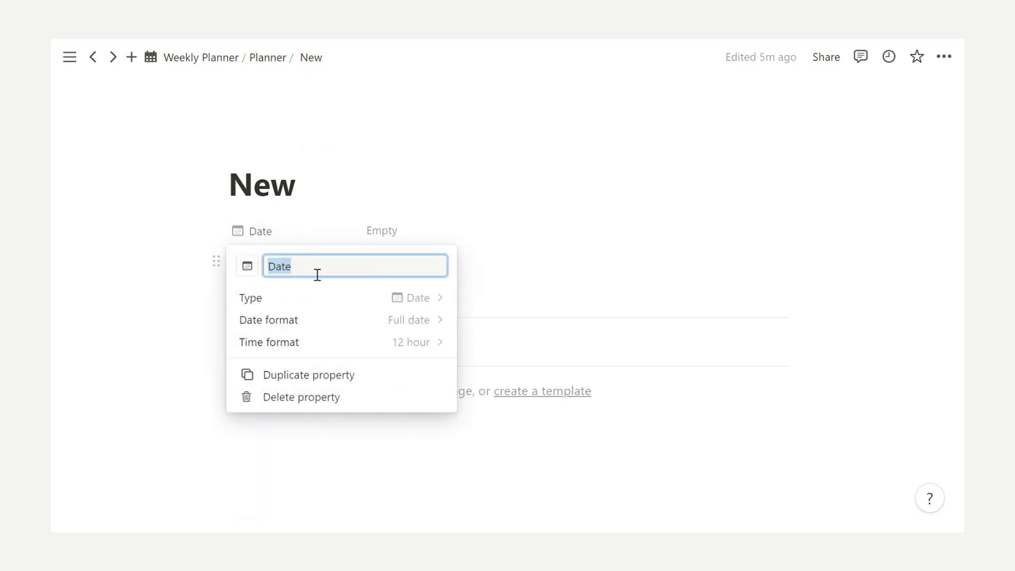
pyautogui.press('Escape')
# Add a Formula property named Day below the Date property
pyautogui.click(274, 289)
pyautogui.write('for')
pyautogui.click(312, 385)
pyautogui.write('Day')
pyautogui.press('Return')
# Add a Select property named Intense below the Day property
pyautogui.click(290, 321)
pyautogui.write('sel')
pyautogui.click(289, 283)
pyautogui.write('Intense')
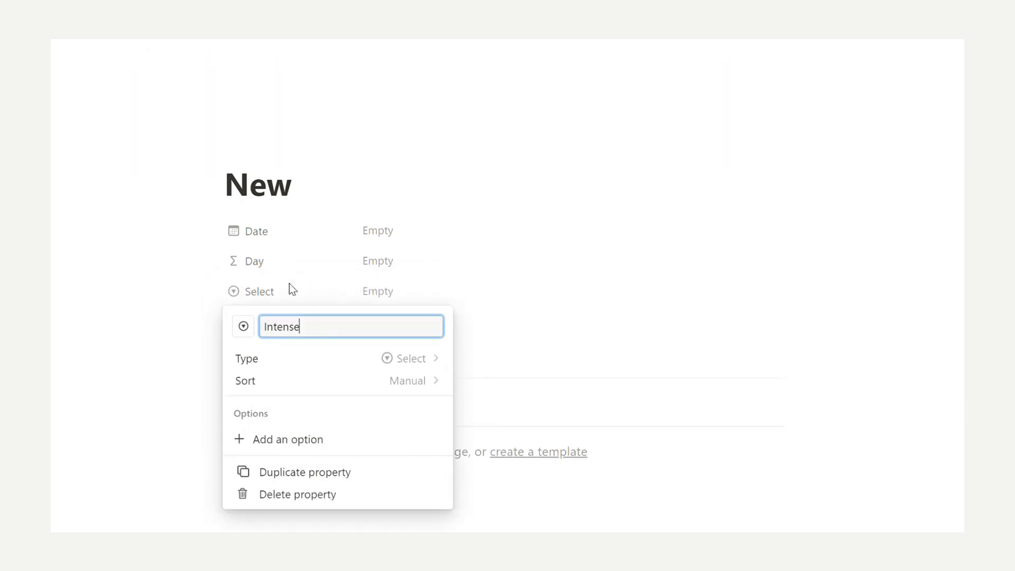
pyautogui.press('Return')
# Add a Status property below Intense, keeping its default name and options
pyautogui.click(293, 351)
pyautogui.write('sta')
pyautogui.click(373, 317)
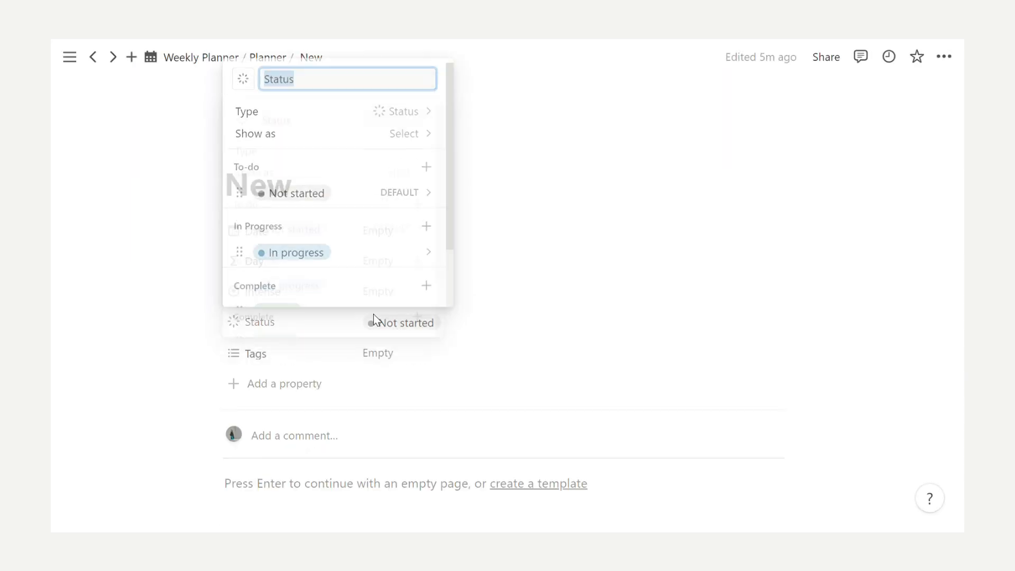
pyautogui.click(564, 294)
# Add a Text property named Notes and move it below the Tags property
pyautogui.click(294, 390)
pyautogui.click(295, 296)
pyautogui.write('Notes')
pyautogui.click(547, 278)
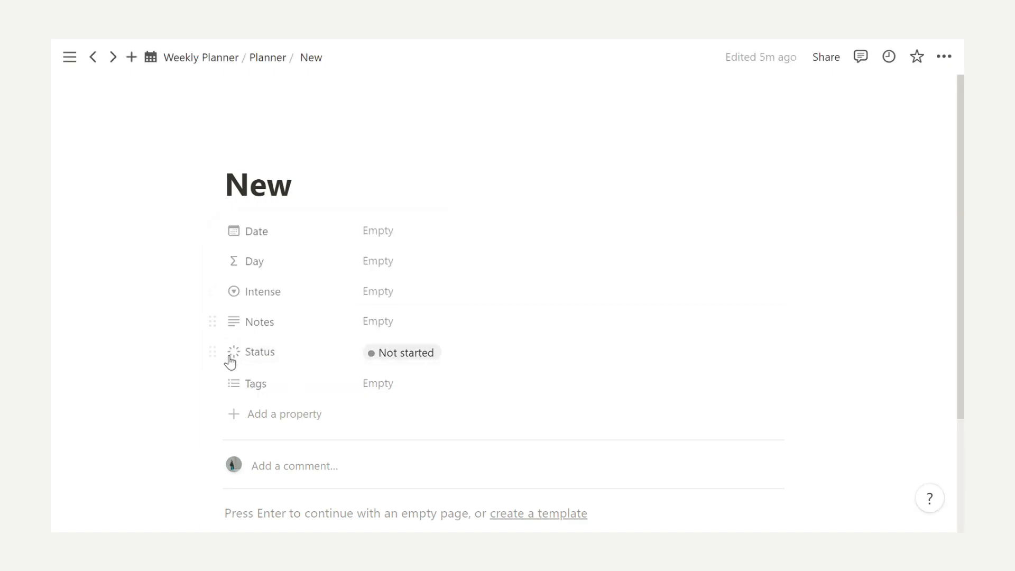
pyautogui.moveTo(223, 341); pyautogui.dragTo(222, 378)
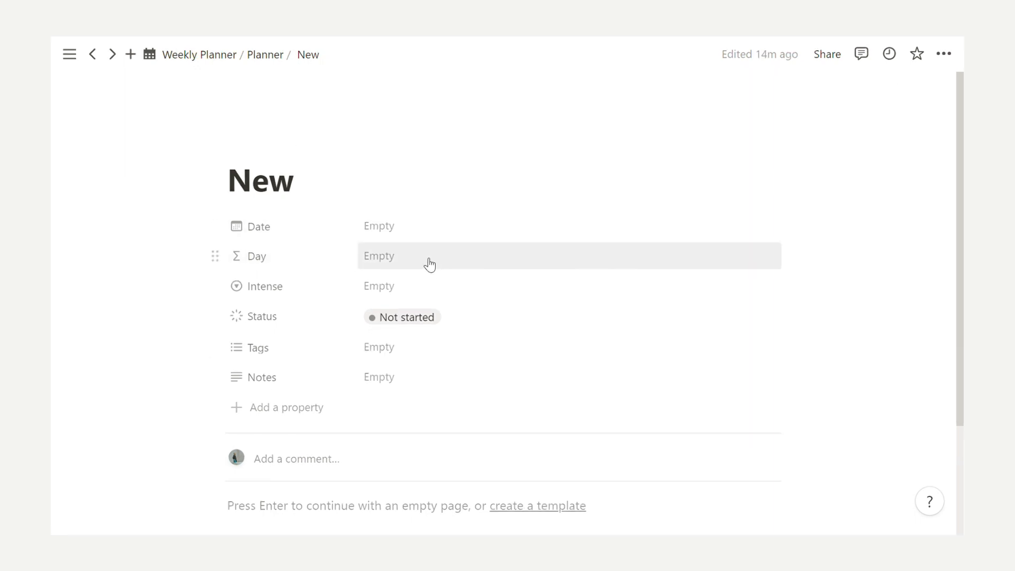
# Set the New entry's Date property to June 28, 2023
pyautogui.click(429, 228)
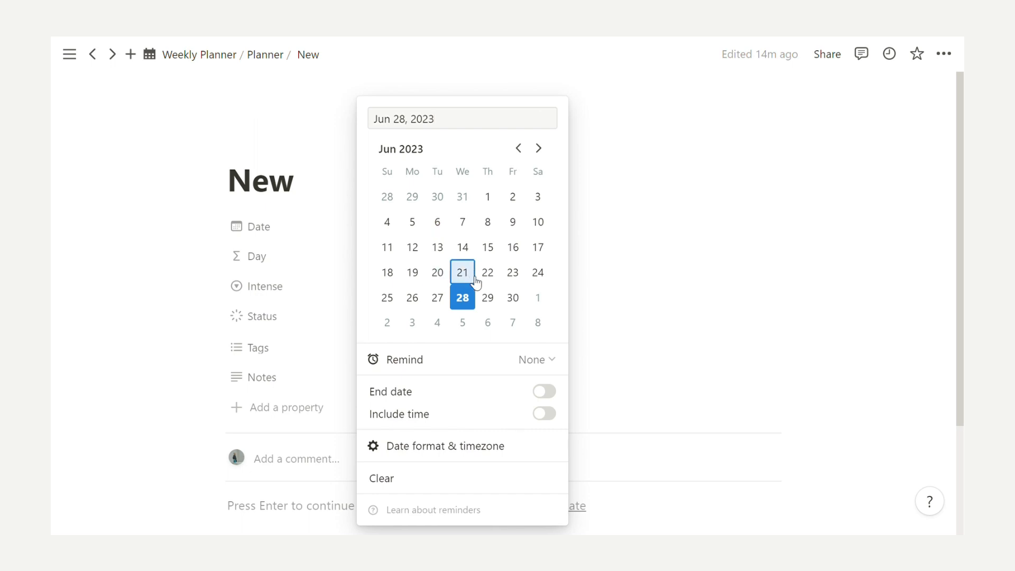
pyautogui.click(649, 237)
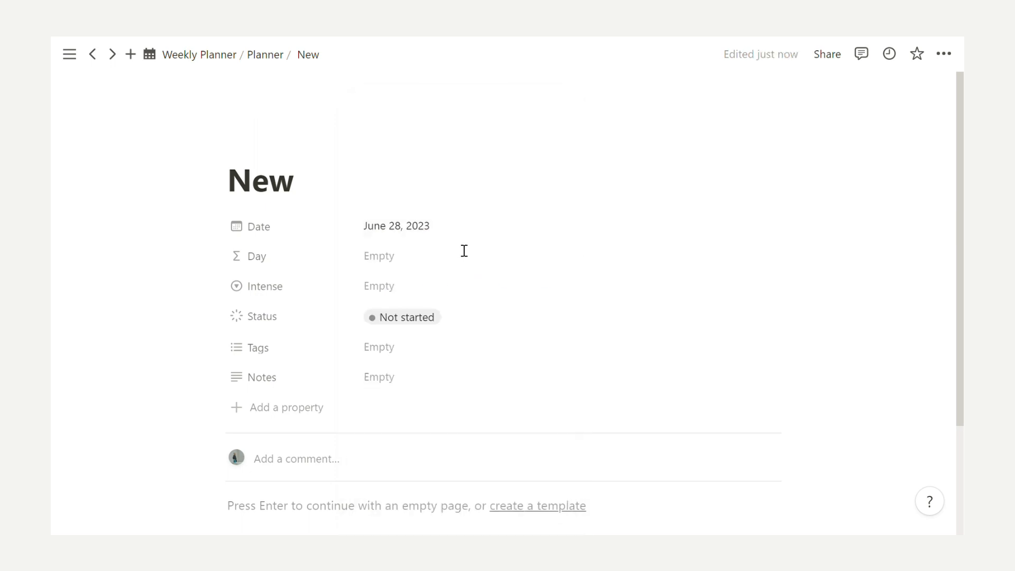
# Set the Day property's formula to formatDate(prop("Date"), "dddd")
pyautogui.click(415, 259)
pyautogui.write('form')
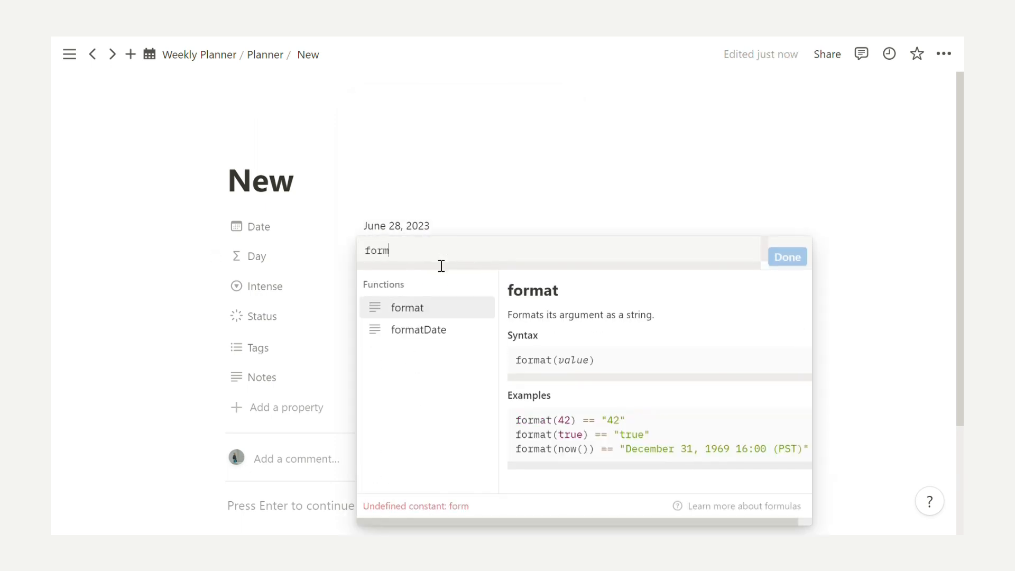
pyautogui.click(451, 331)
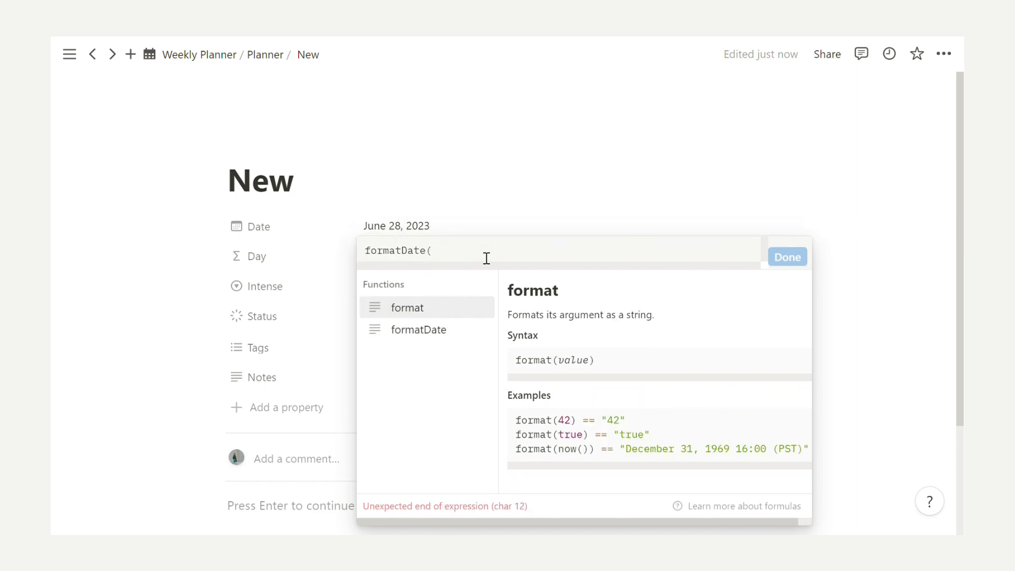
pyautogui.click(437, 351)
pyautogui.write(', "dddd")')
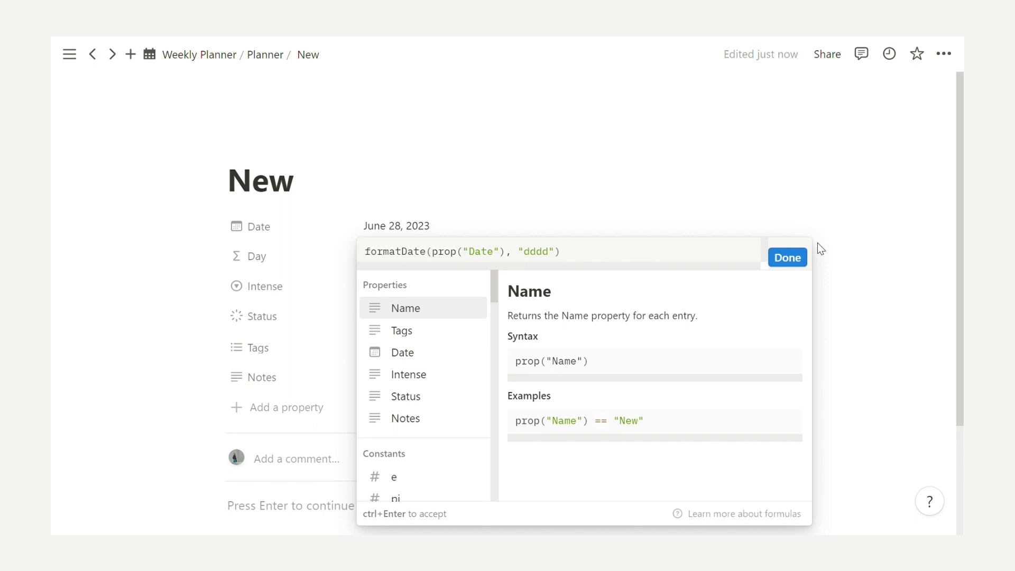
pyautogui.click(800, 260)
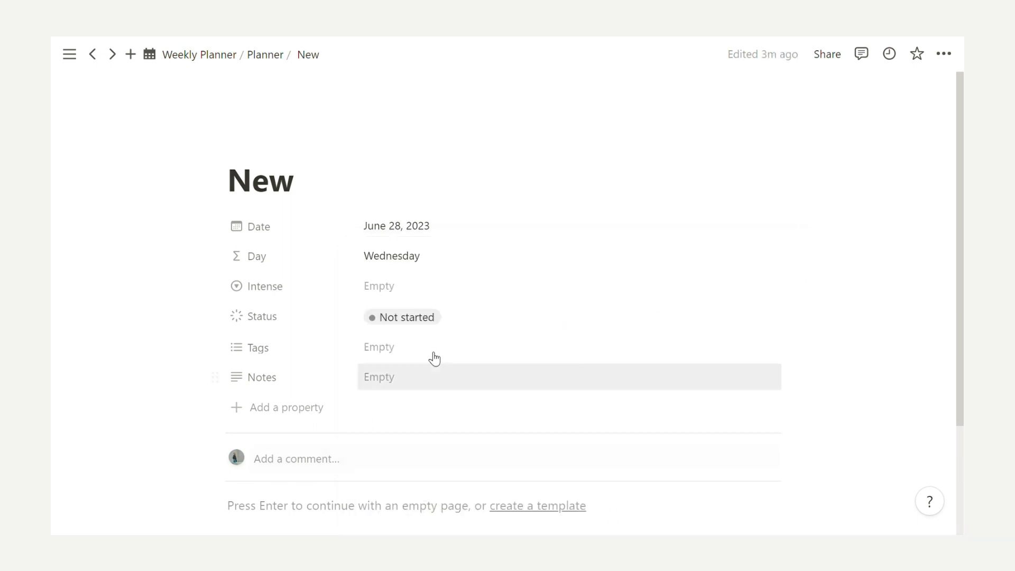
# Create the options Low, Medium and High for the Intense property and set the New entry to High
pyautogui.click(432, 290)
pyautogui.write('Low')
pyautogui.press('Return')
pyautogui.click(430, 290)
pyautogui.write('Medium')
pyautogui.press('Return')
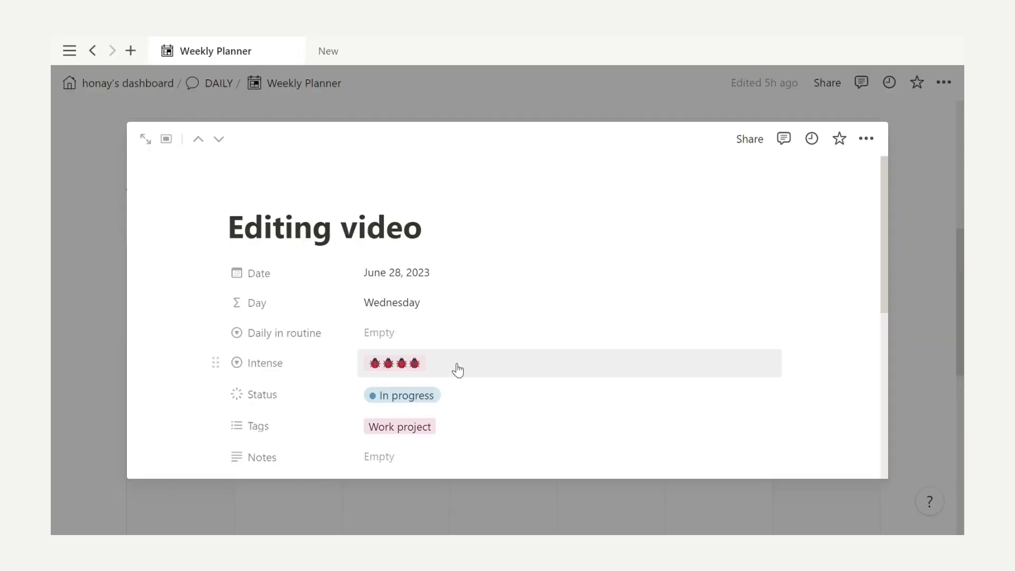
pyautogui.click(457, 365)
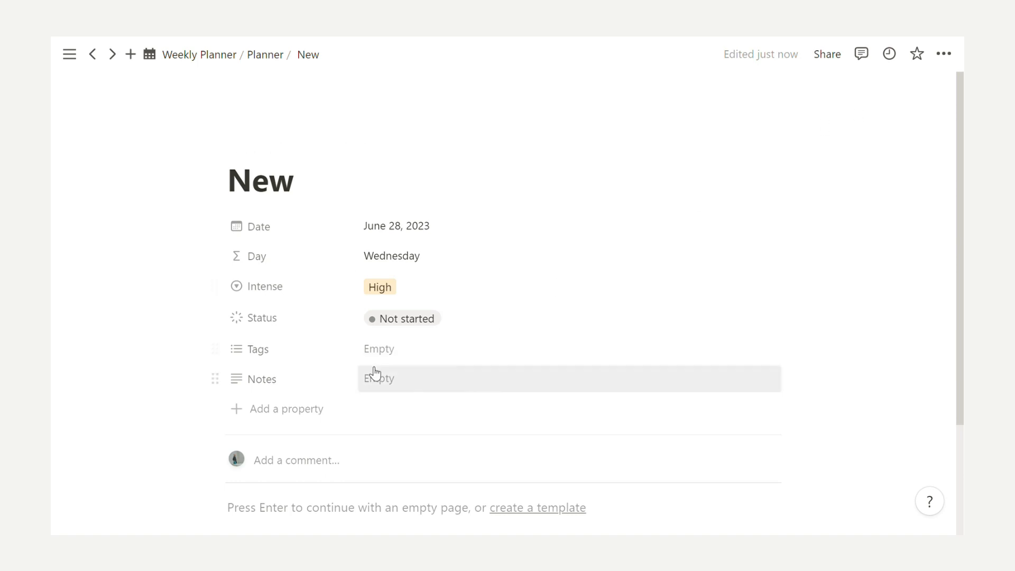
# Create the Tags options Study, Work, Daily and Special Event and apply all four to the New entry
pyautogui.click(401, 354)
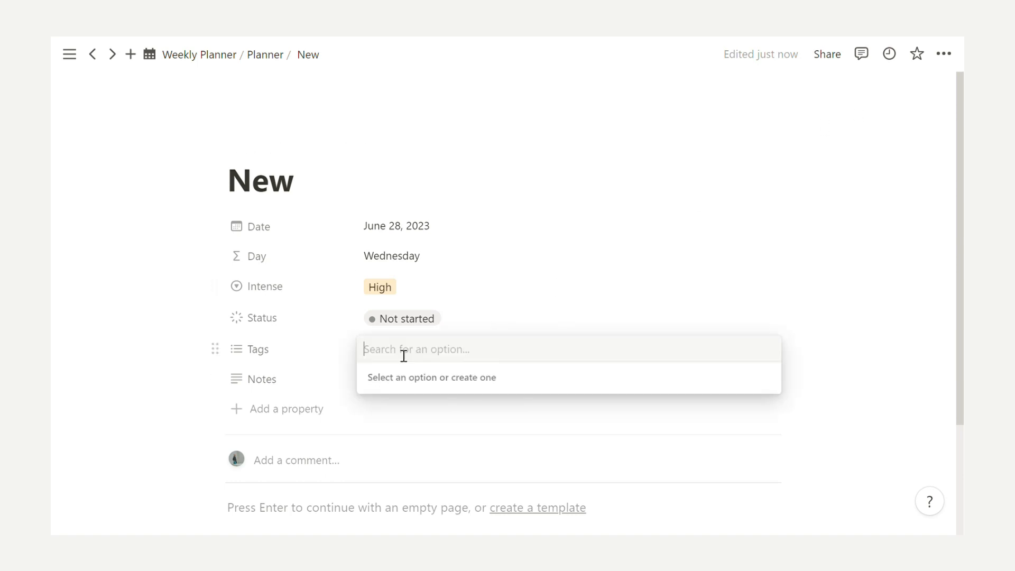
pyautogui.write('Study')
pyautogui.press('Return')
pyautogui.write('Work')
pyautogui.press('Return')
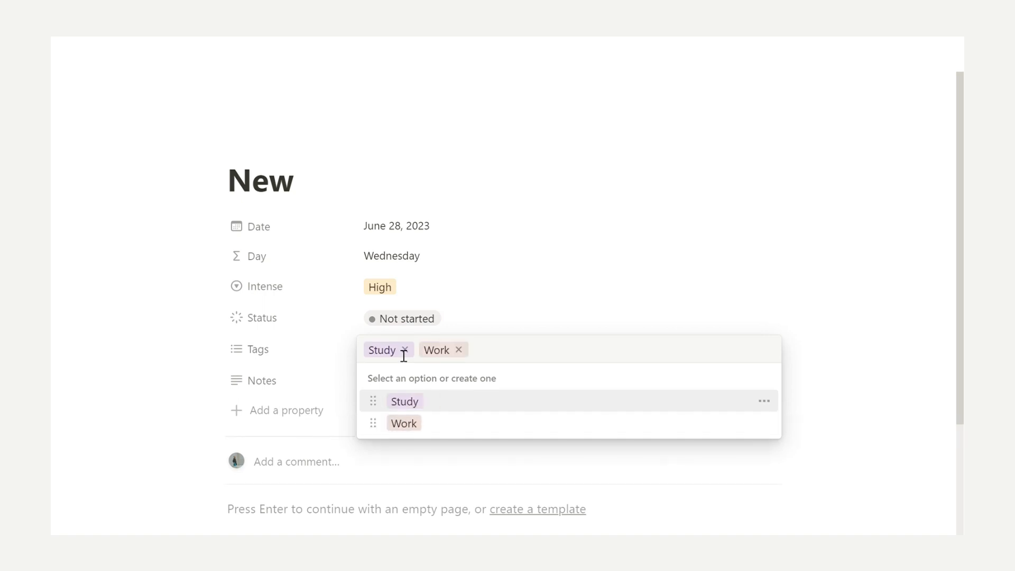
pyautogui.write('Daily')
pyautogui.press('Return')
pyautogui.write('Spe')
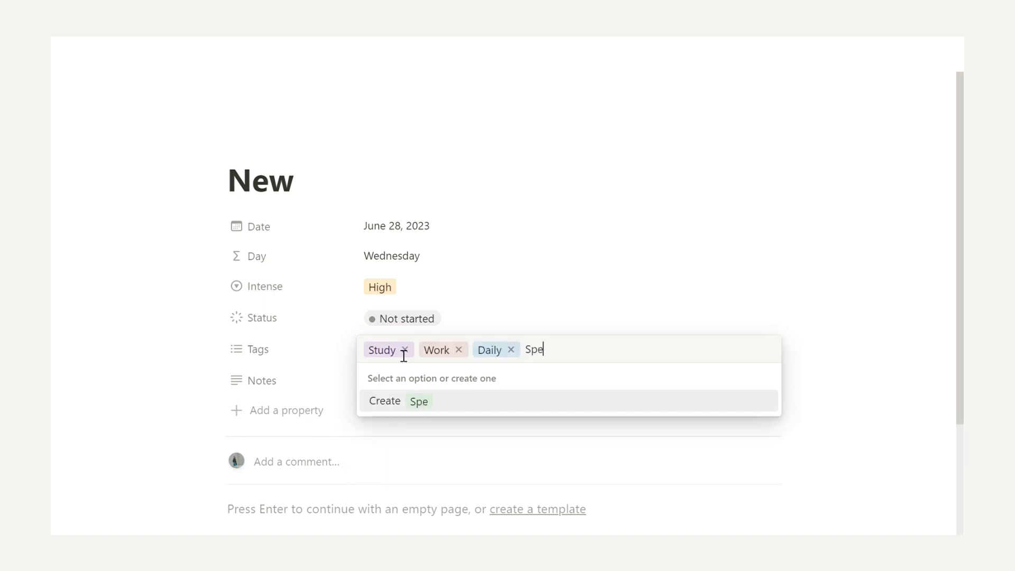
pyautogui.write('cial Event')
pyautogui.press('Return')
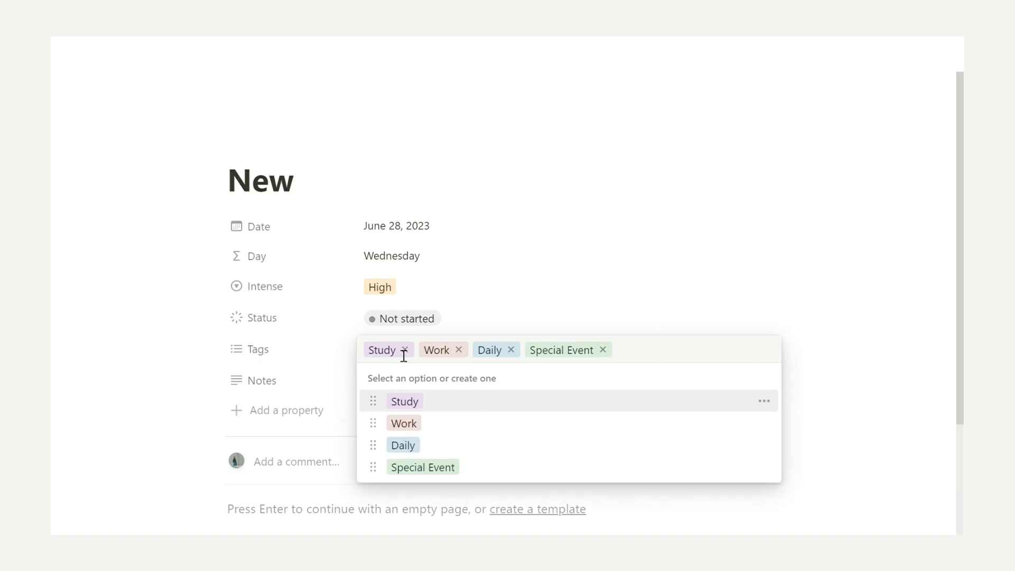
pyautogui.click(640, 314)
# Fill the New entry's Notes property with "write your extra notes here"
pyautogui.click(426, 395)
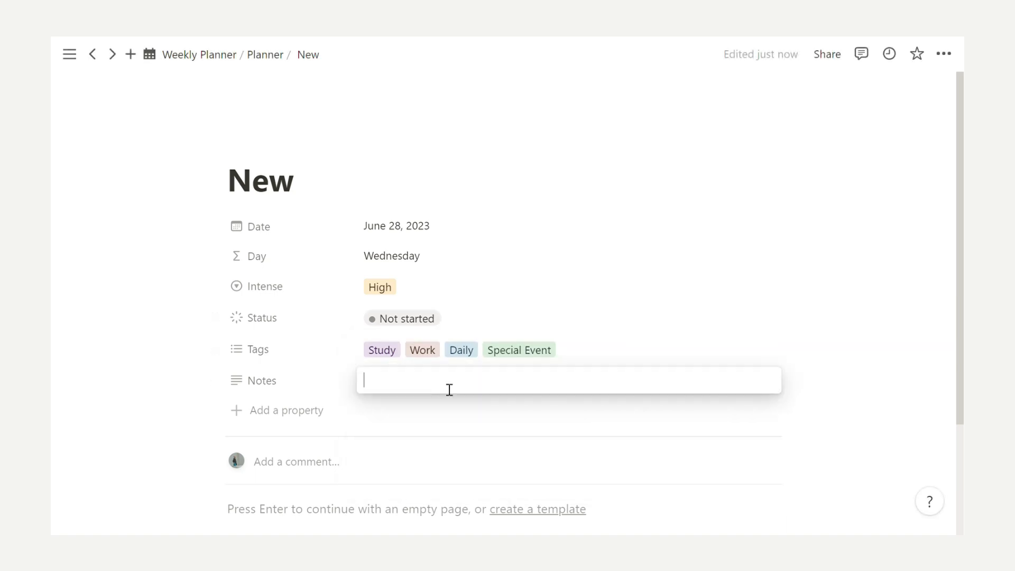
pyautogui.write('write')
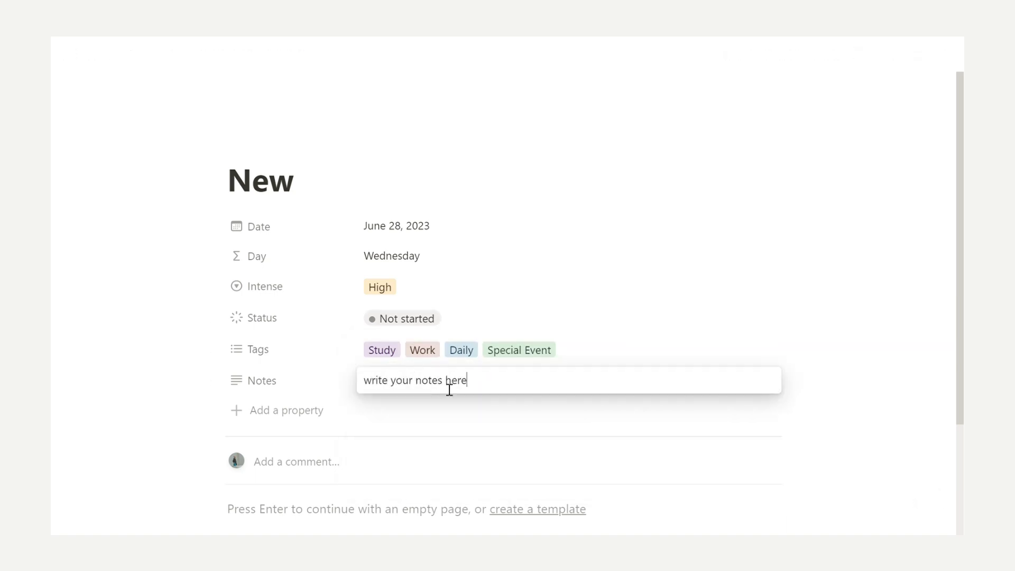
pyautogui.write(' your extra')
pyautogui.click(585, 348)
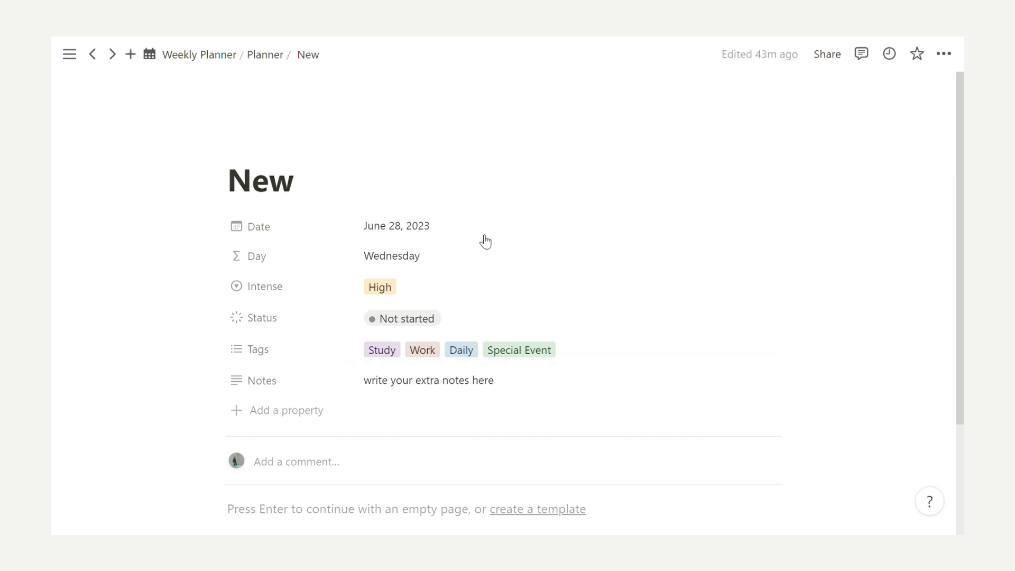
# Open the Planner database and add a Board view named Day, grouped by the Day property
pyautogui.click(265, 55)
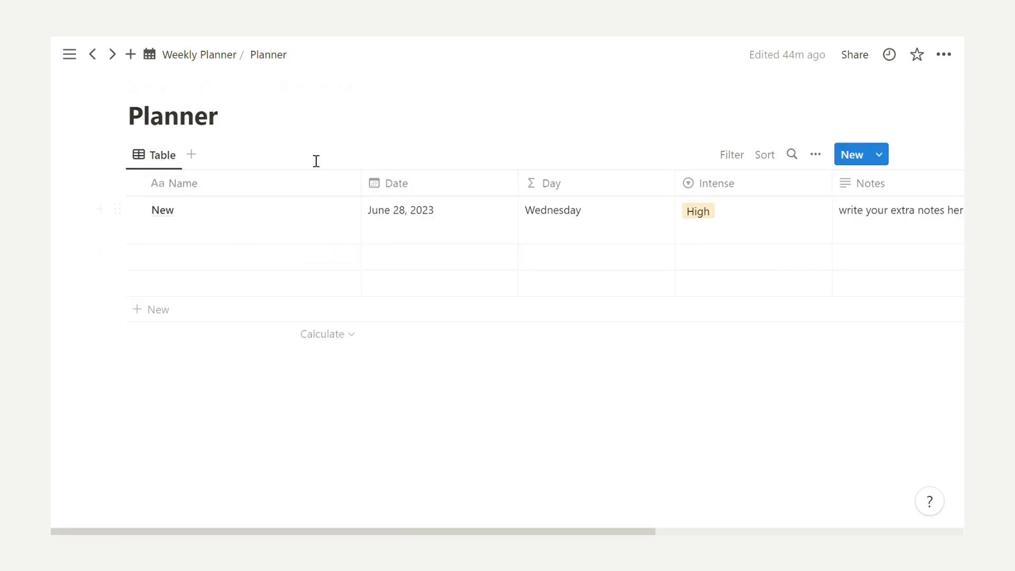
pyautogui.click(194, 156)
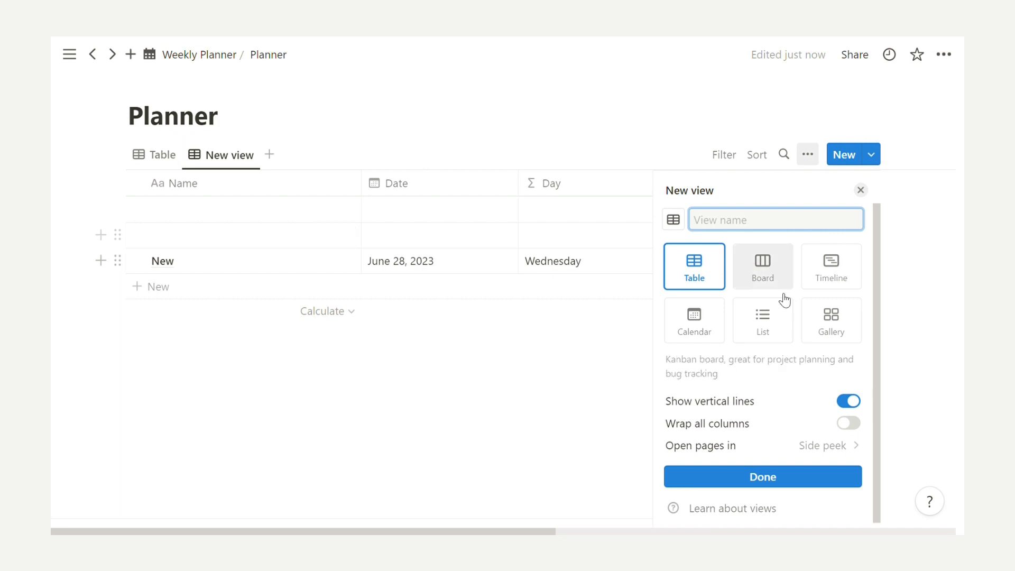
pyautogui.click(762, 266)
pyautogui.click(736, 228)
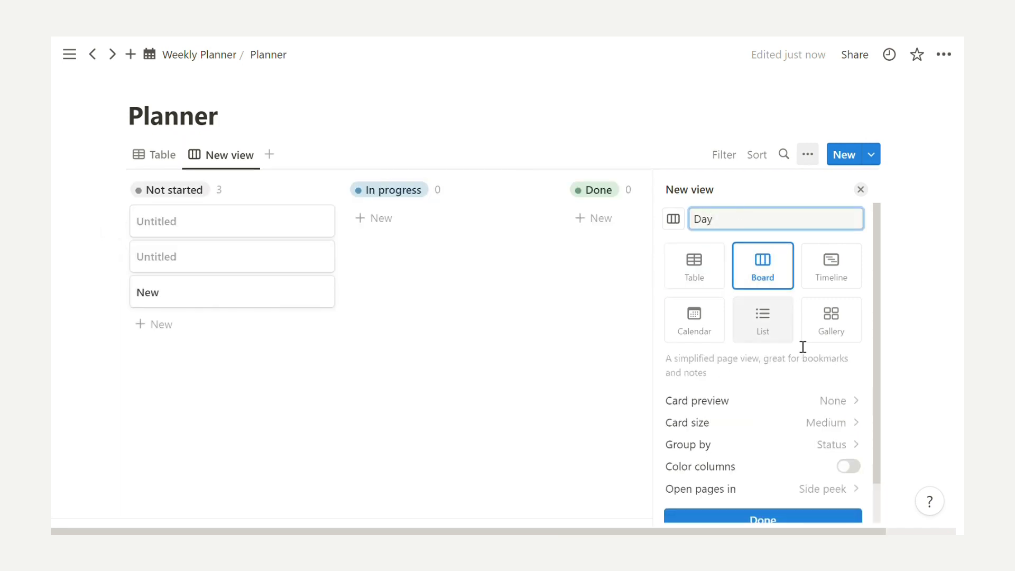
pyautogui.click(828, 446)
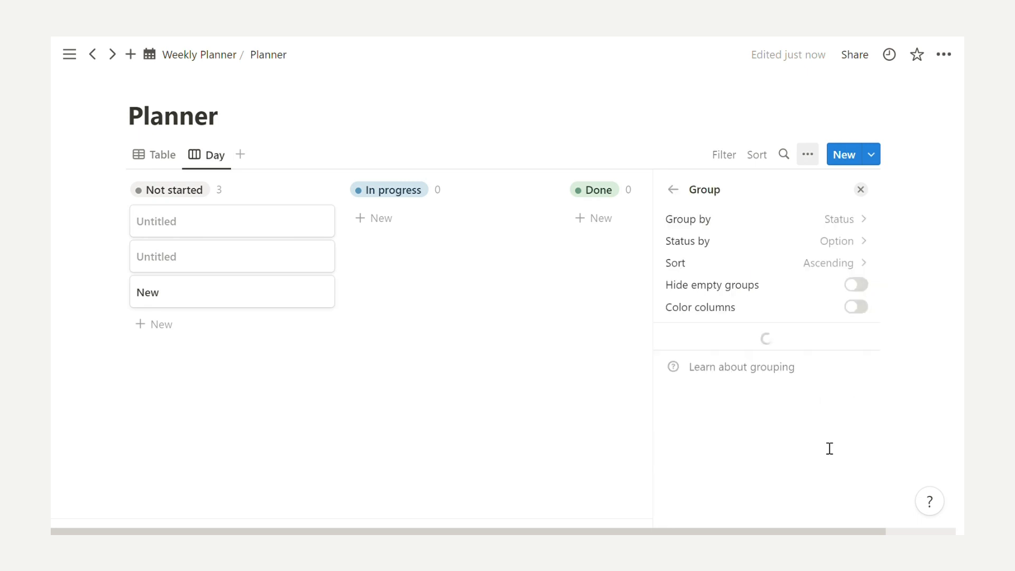
pyautogui.click(827, 224)
pyautogui.click(756, 294)
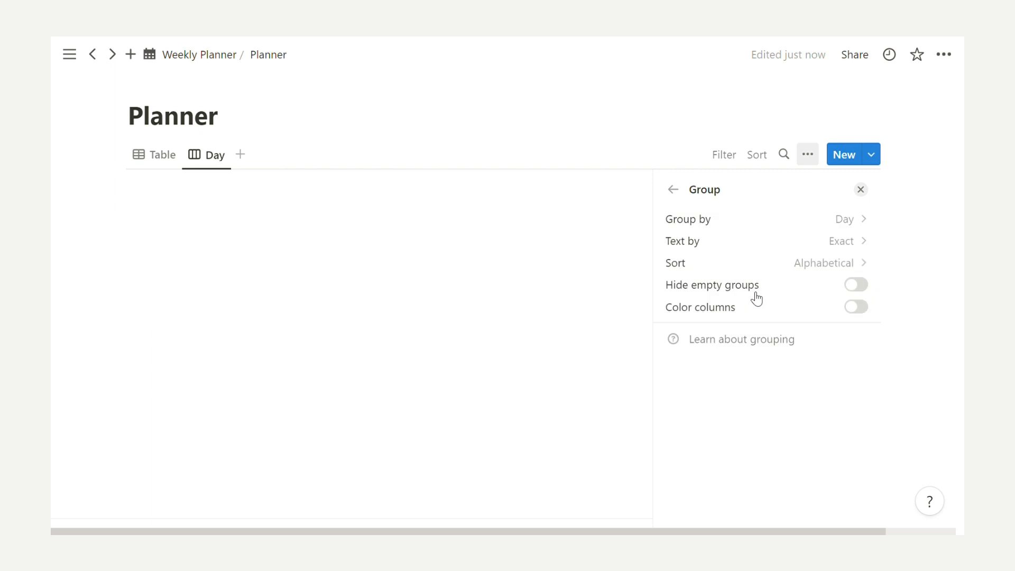
# Add a second Board view named Status to the Planner database, keeping its grouping by Status
pyautogui.click(242, 156)
pyautogui.click(242, 156)
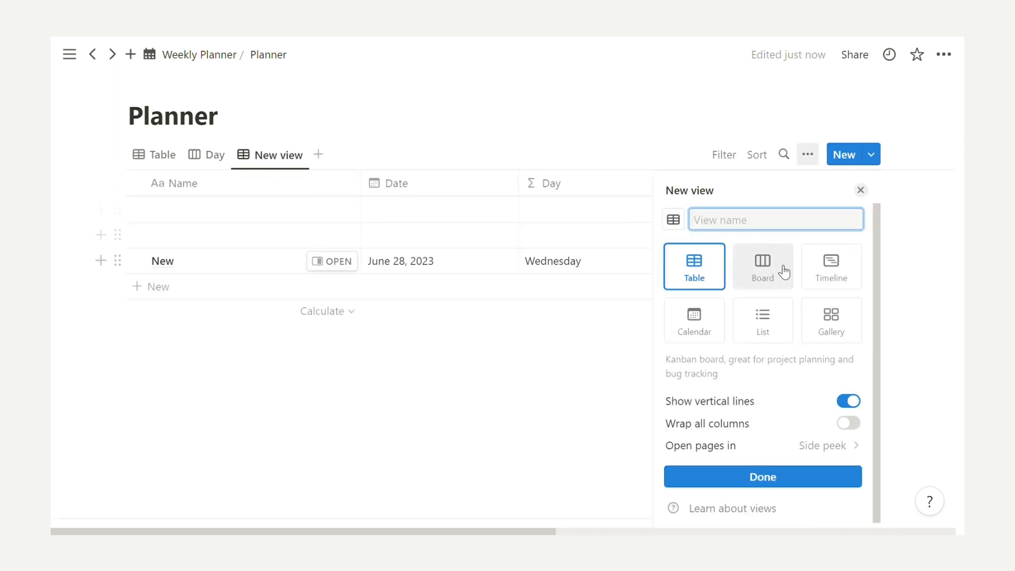
pyautogui.click(761, 266)
pyautogui.click(740, 227)
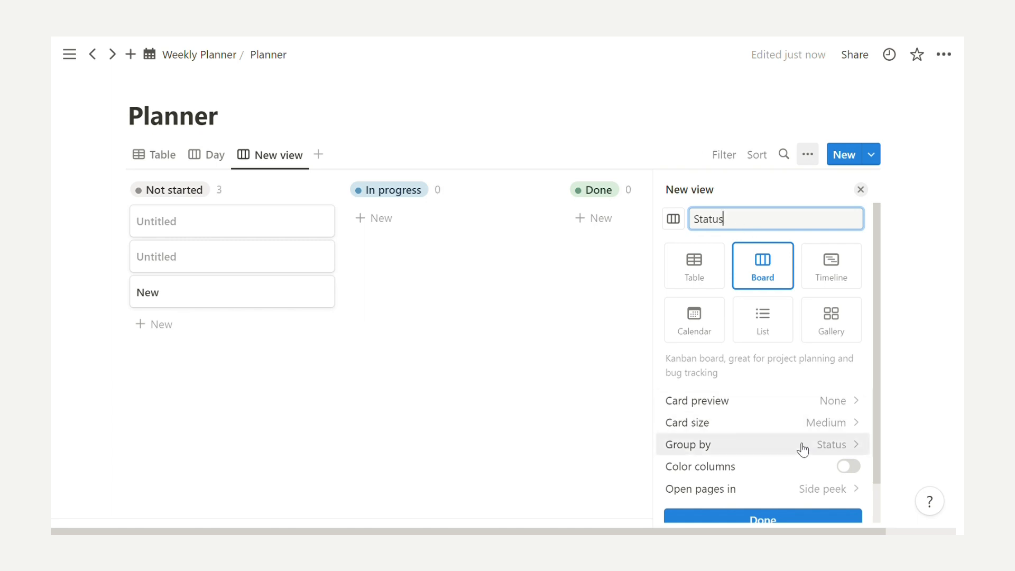
pyautogui.write('Status')
pyautogui.click(861, 190)
# Add a Calendar view to the Planner database, showing entries by Date as a month with the default name
pyautogui.click(302, 154)
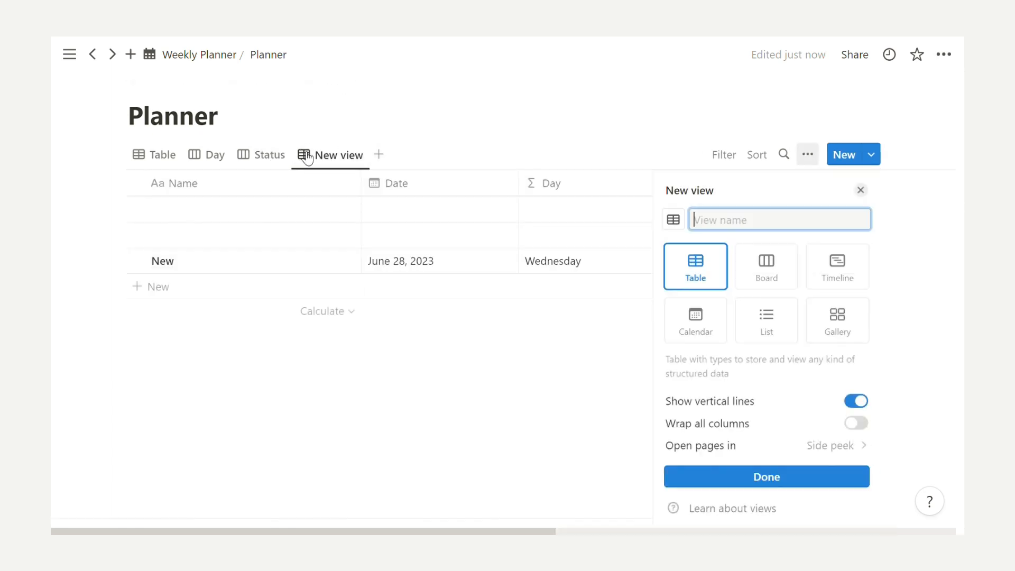
pyautogui.click(703, 322)
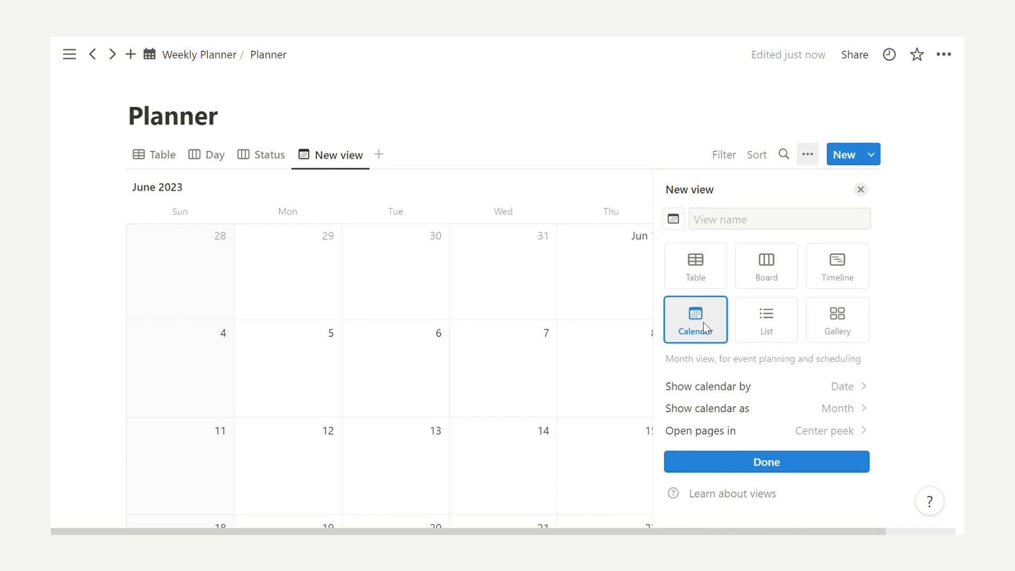
pyautogui.click(807, 462)
pyautogui.click(861, 191)
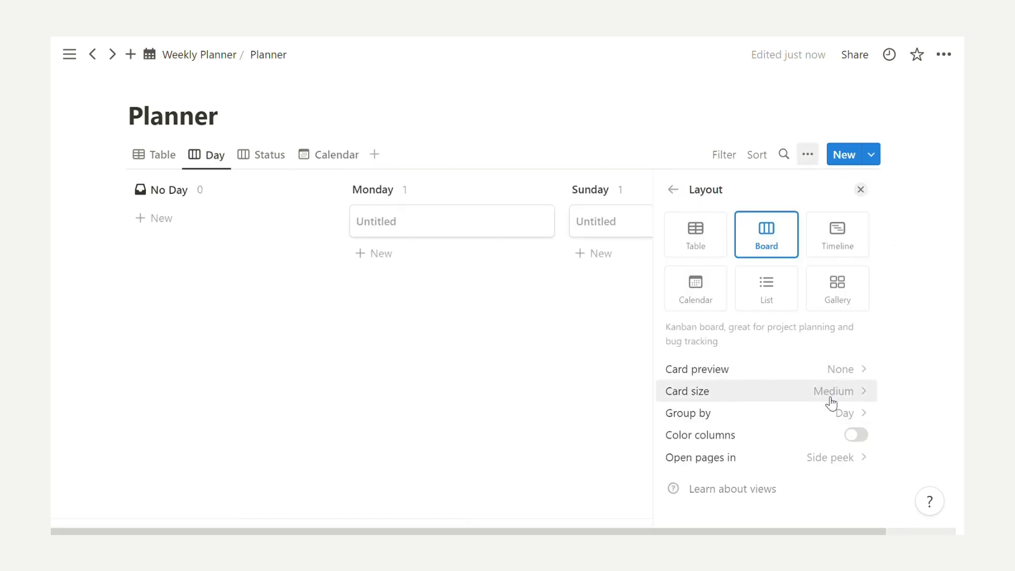
# Change the group sorting of the Day board from alphabetical to weekday order, starting with Sunday
pyautogui.click(827, 411)
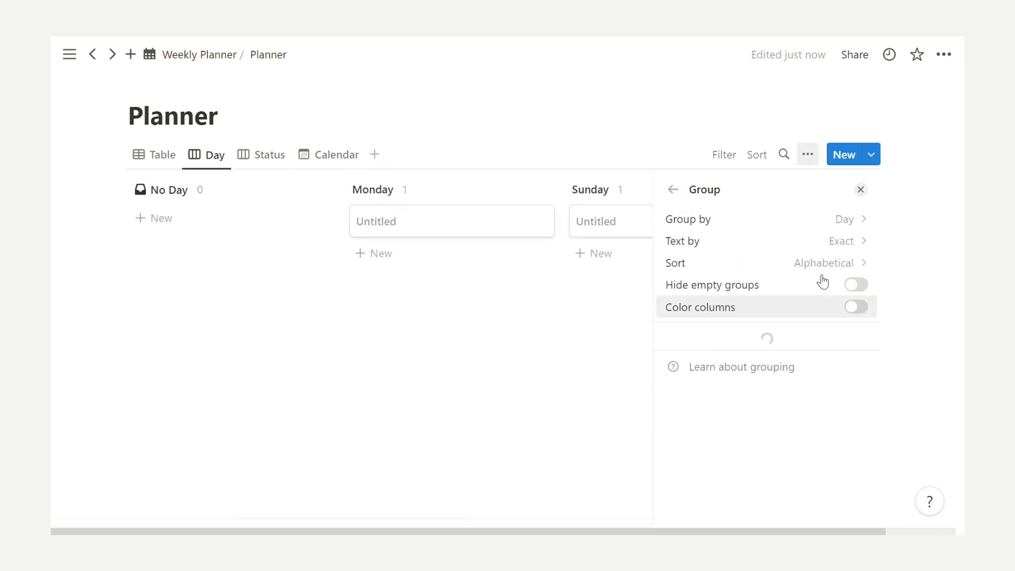
pyautogui.click(823, 263)
pyautogui.click(763, 290)
pyautogui.press('Escape')
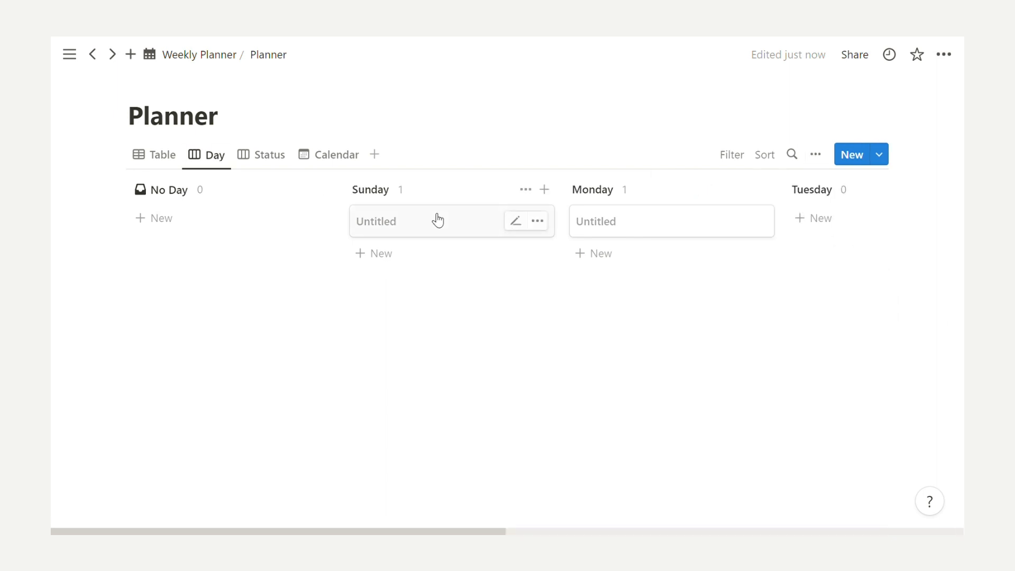
pyautogui.hscroll(10, 492, 237)
pyautogui.hscroll(-10, 496, 240)
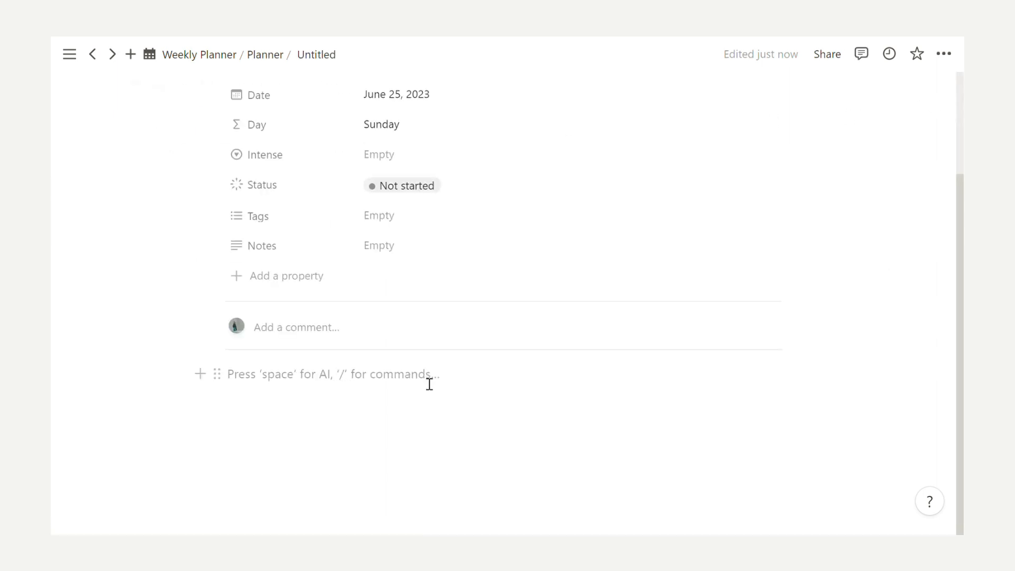
# Insert a linked view of database in the body of the untitled June 25, 2023 entry
pyautogui.write('/')
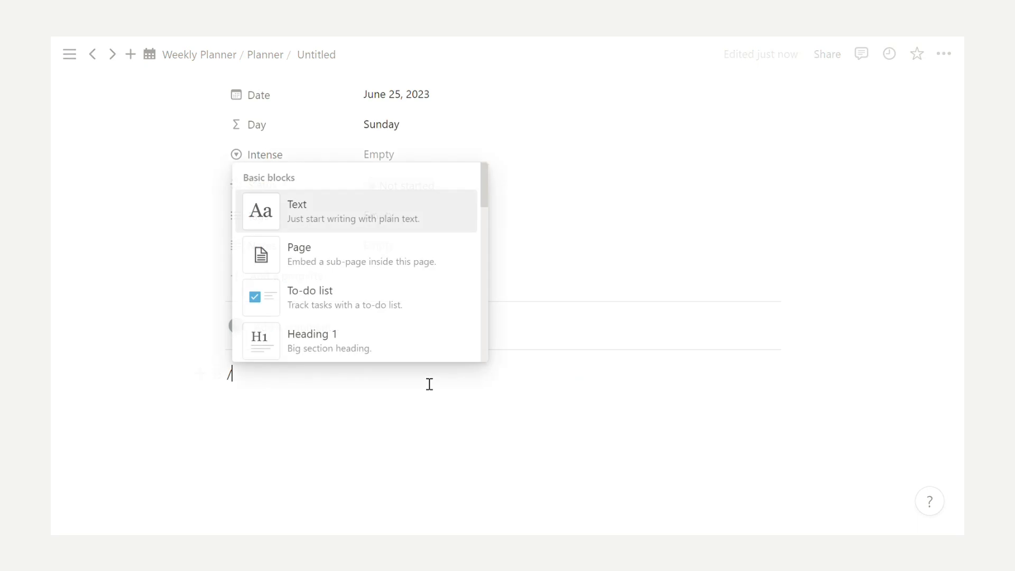
pyautogui.write('linked')
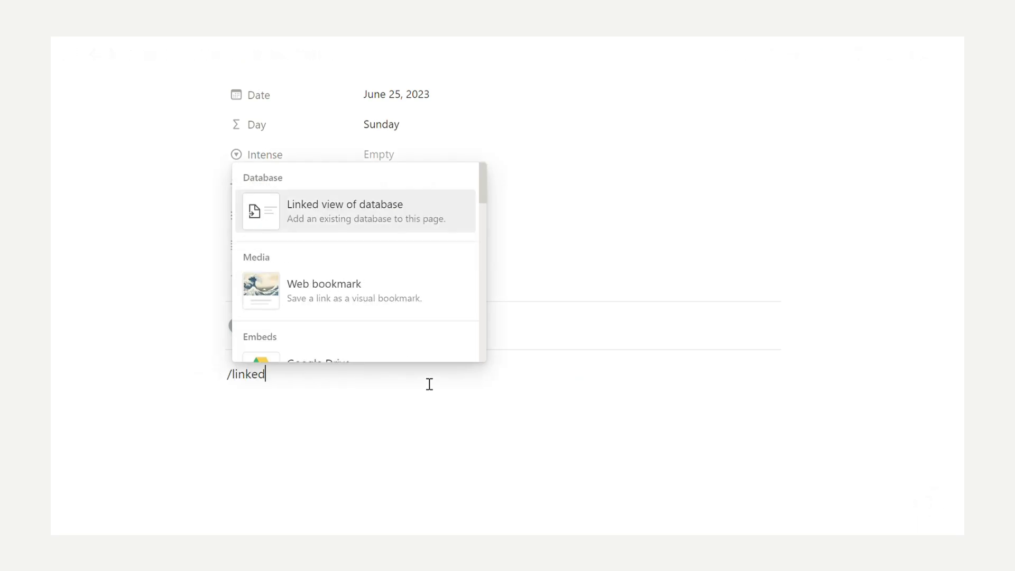
pyautogui.click(376, 212)
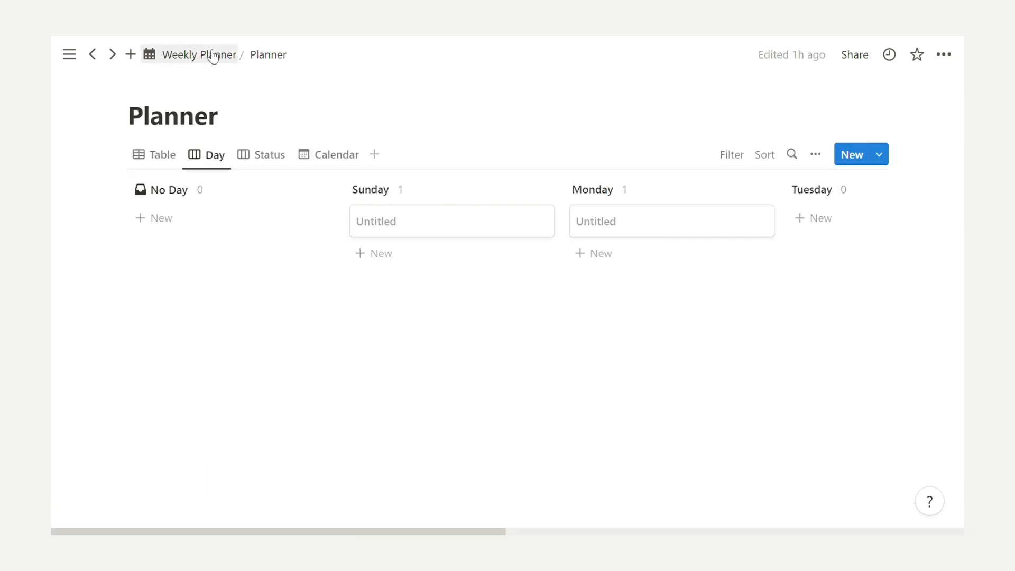
# Insert a linked view of the Planner database under the Weekly Planner page's This Week heading, copying its Day view
pyautogui.click(213, 56)
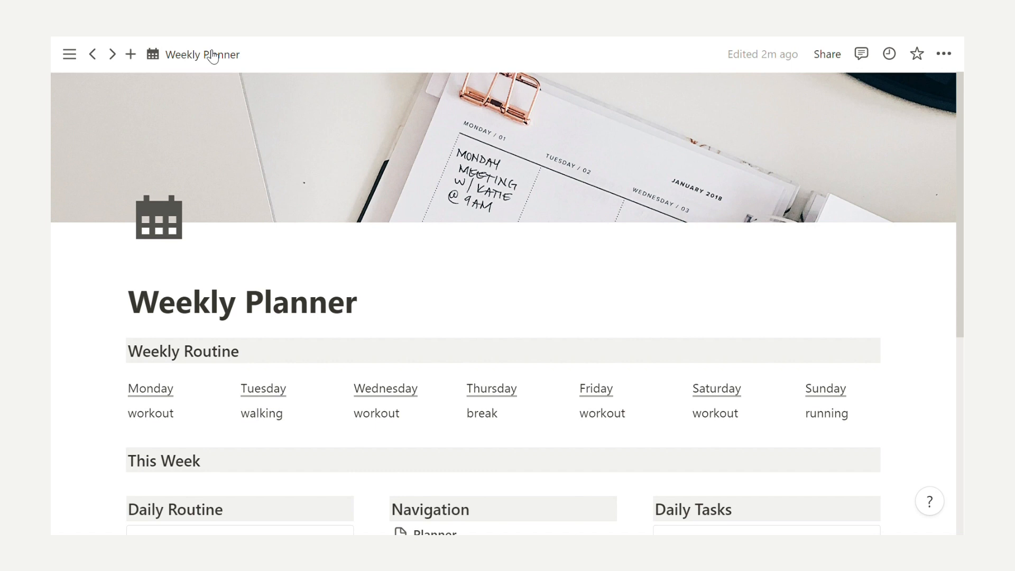
pyautogui.scroll(-5, 522, 178)
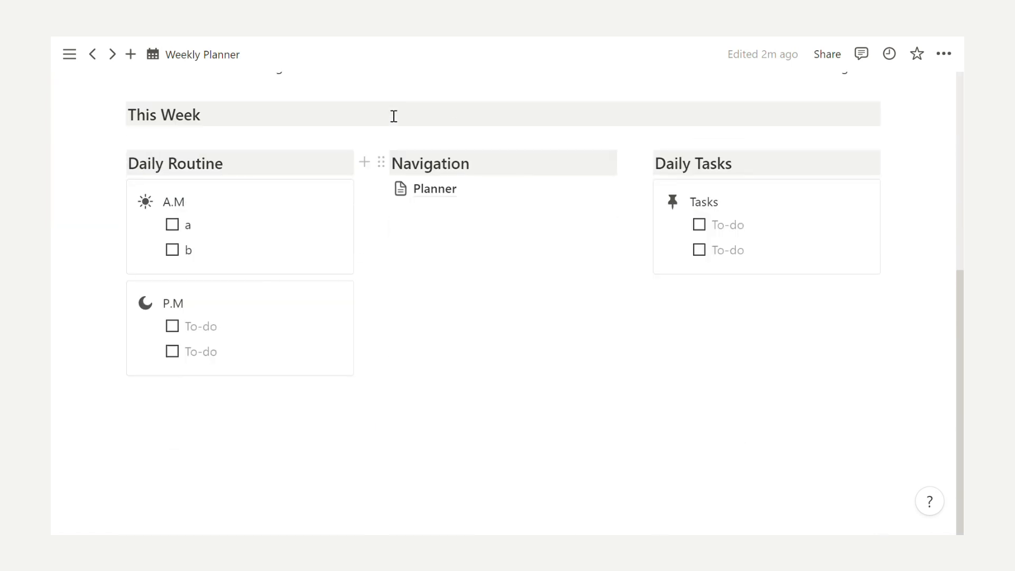
pyautogui.click(262, 125)
pyautogui.press('Return')
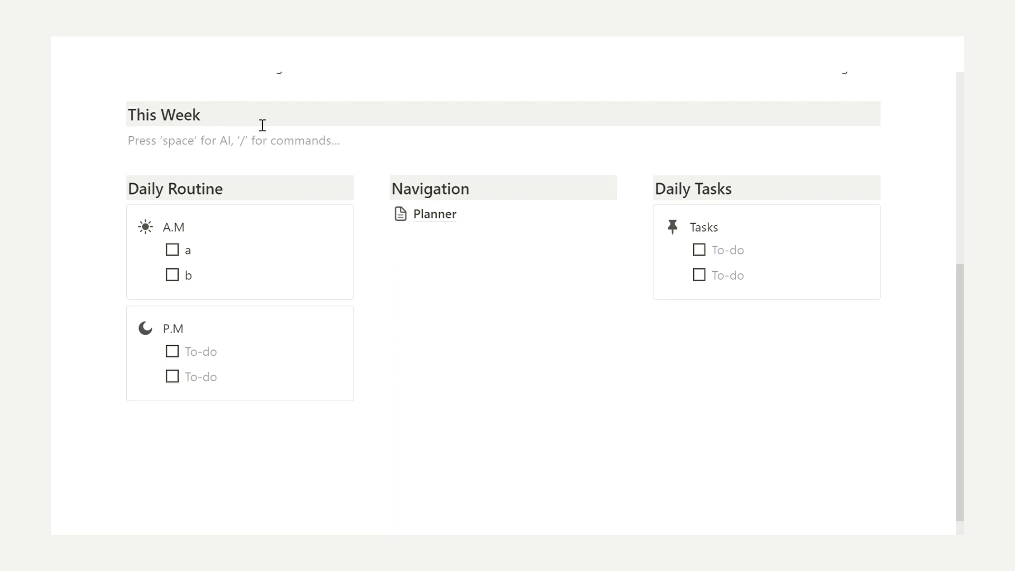
pyautogui.write('/linked')
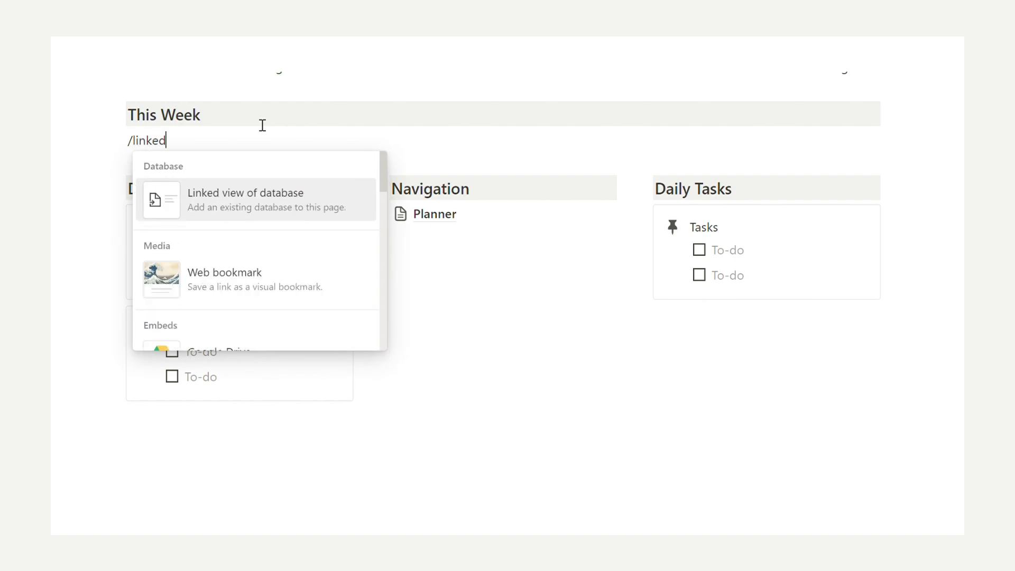
pyautogui.click(296, 197)
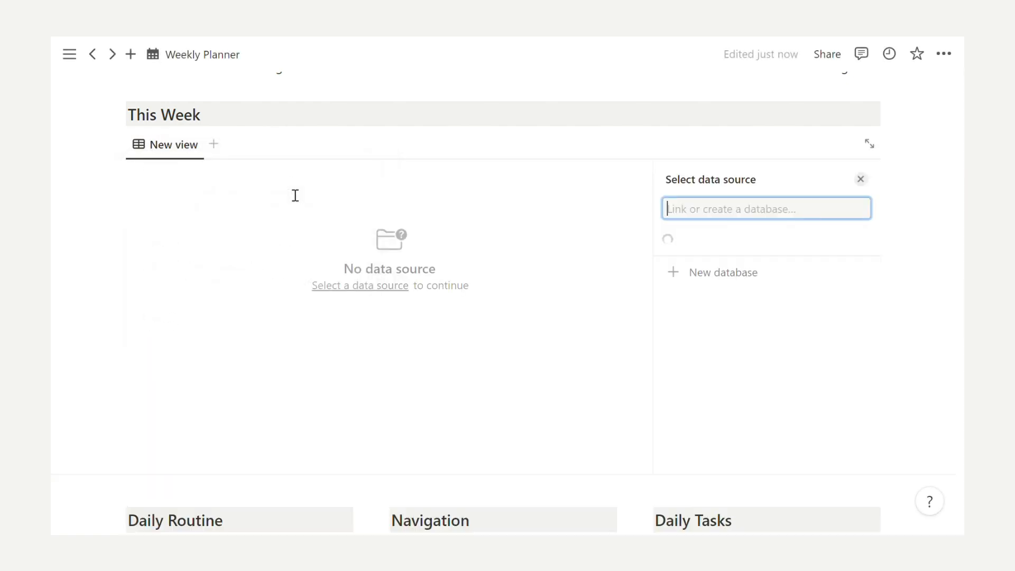
pyautogui.click(719, 242)
pyautogui.click(718, 235)
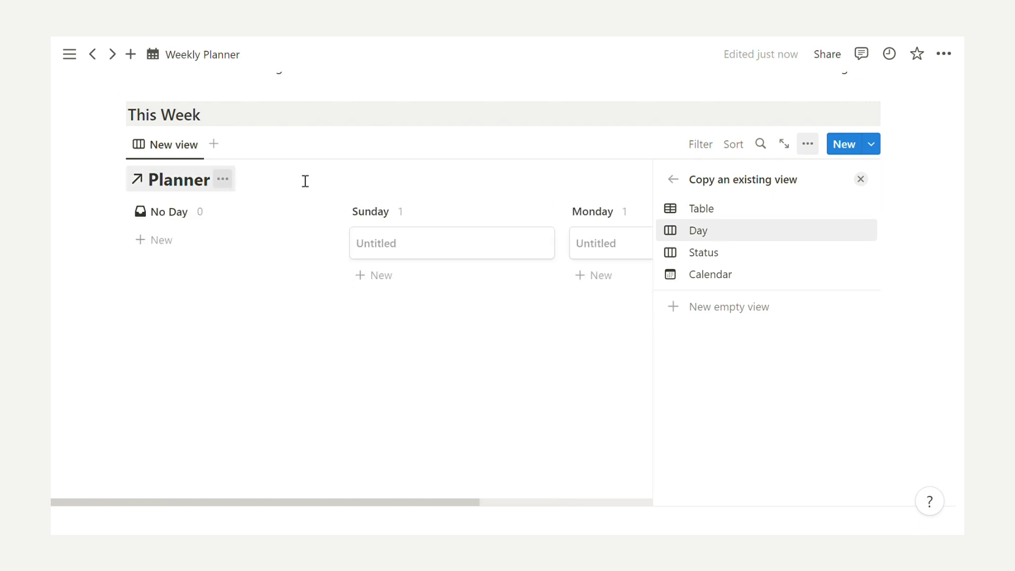
# Copy the Planner database's Table view into the linked database under This Week and hide the database title
pyautogui.click(707, 208)
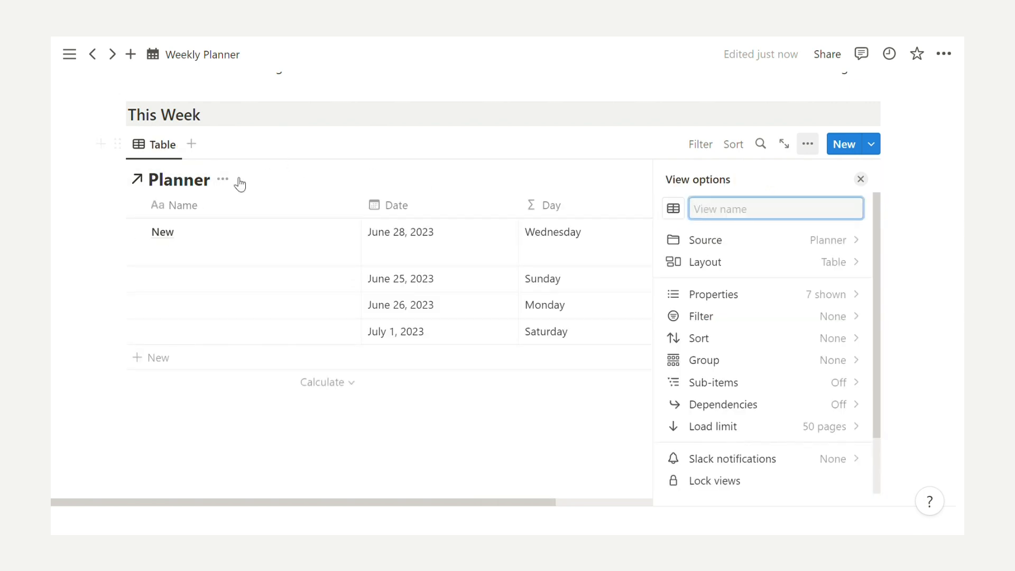
pyautogui.click(222, 179)
pyautogui.click(243, 261)
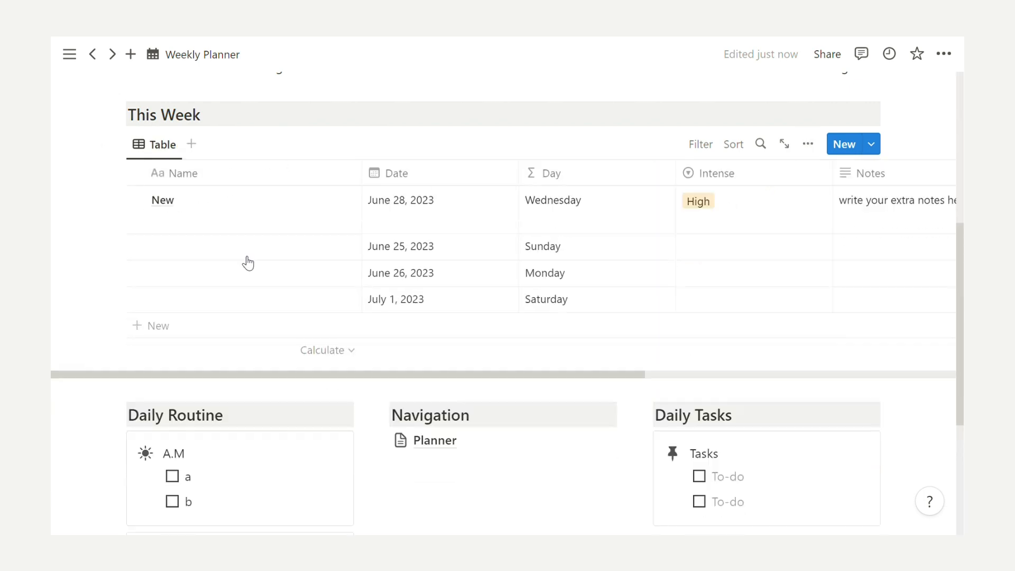
# Replace the linked Table view under This Week with copies of the Planner database's Calendar and Status views
pyautogui.click(190, 144)
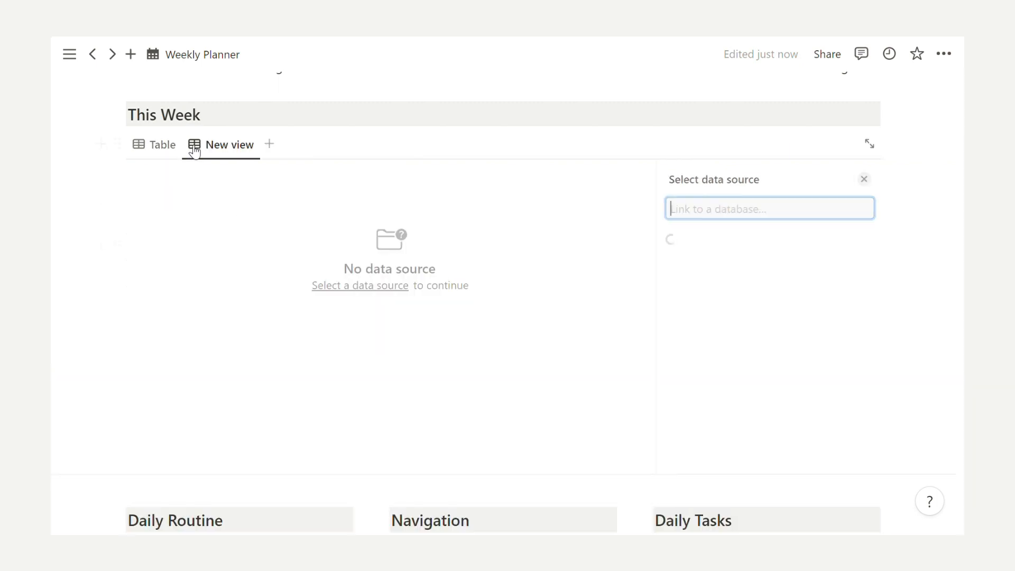
pyautogui.click(715, 245)
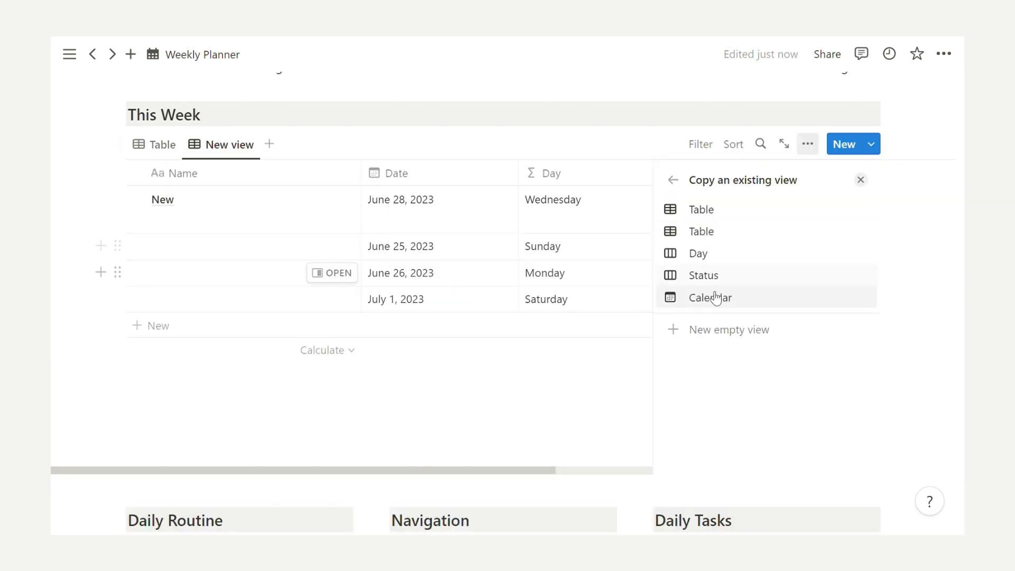
pyautogui.click(710, 297)
pyautogui.click(232, 186)
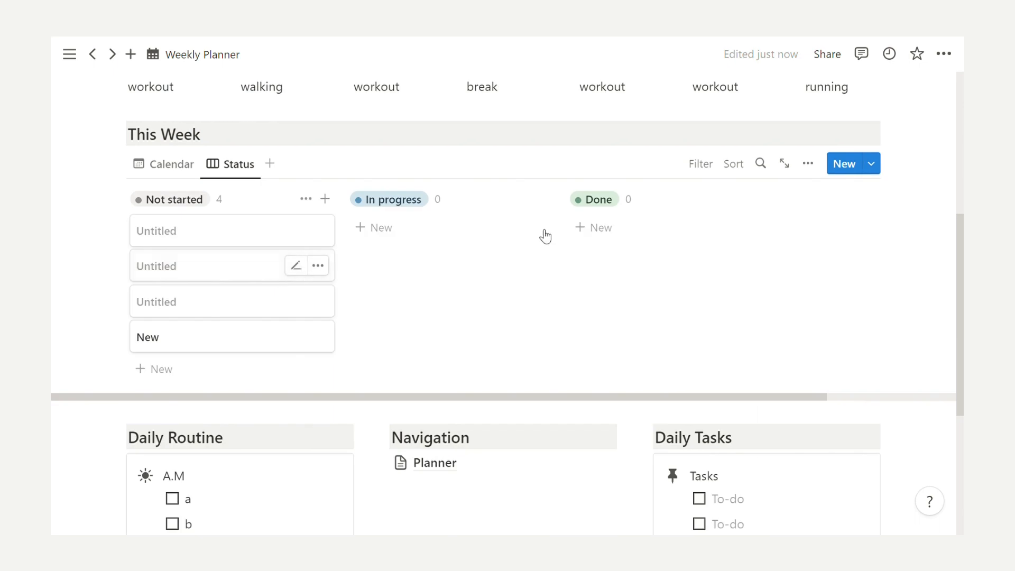
# Filter the linked Status board by Date, relative to today, showing this week
pyautogui.click(704, 168)
pyautogui.click(672, 257)
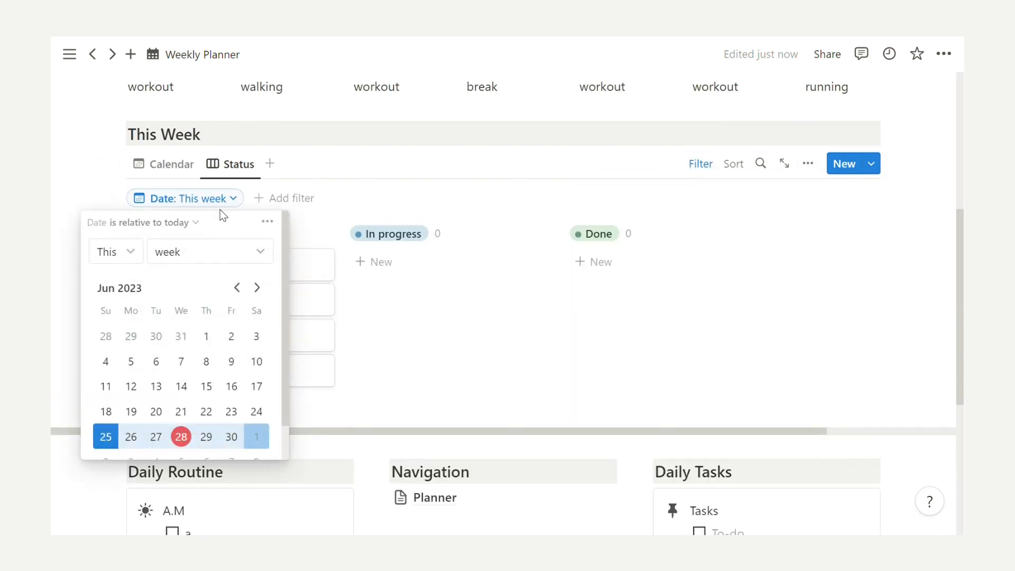
pyautogui.click(143, 163)
# Filter the linked Calendar view by Date to this week, hide the filter bar and jump to today
pyautogui.click(143, 164)
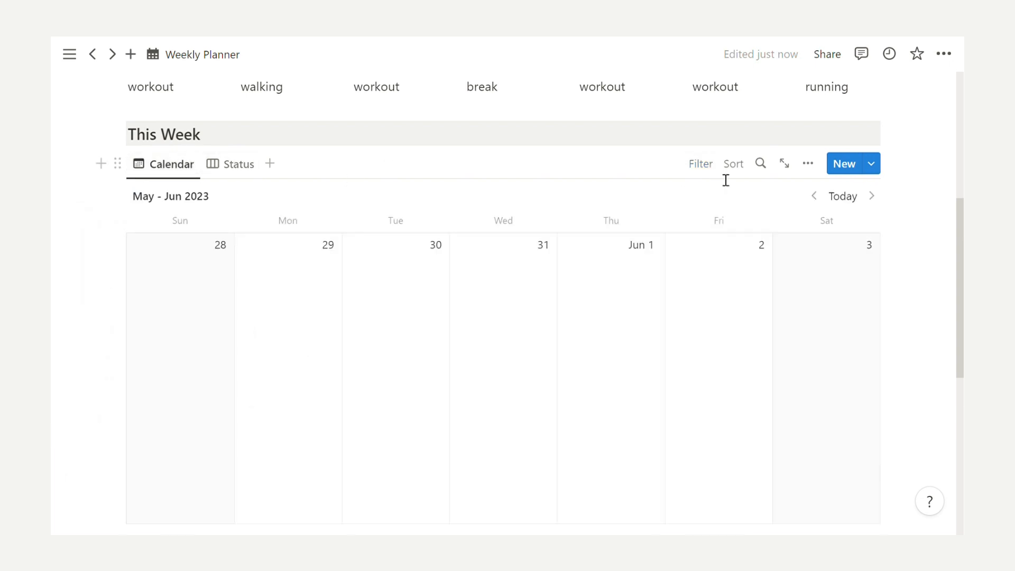
pyautogui.click(704, 166)
pyautogui.click(645, 253)
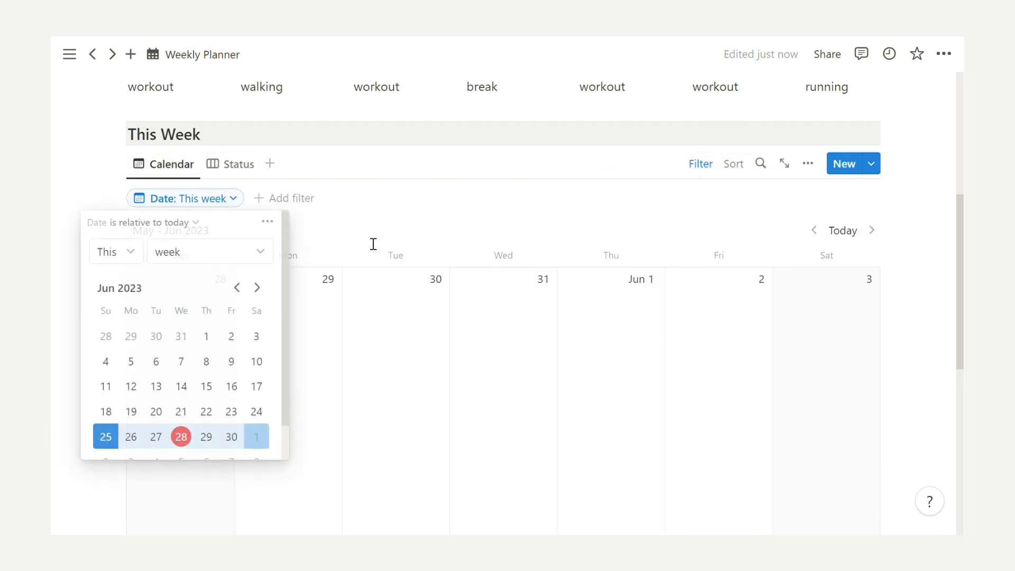
pyautogui.click(352, 233)
pyautogui.click(701, 169)
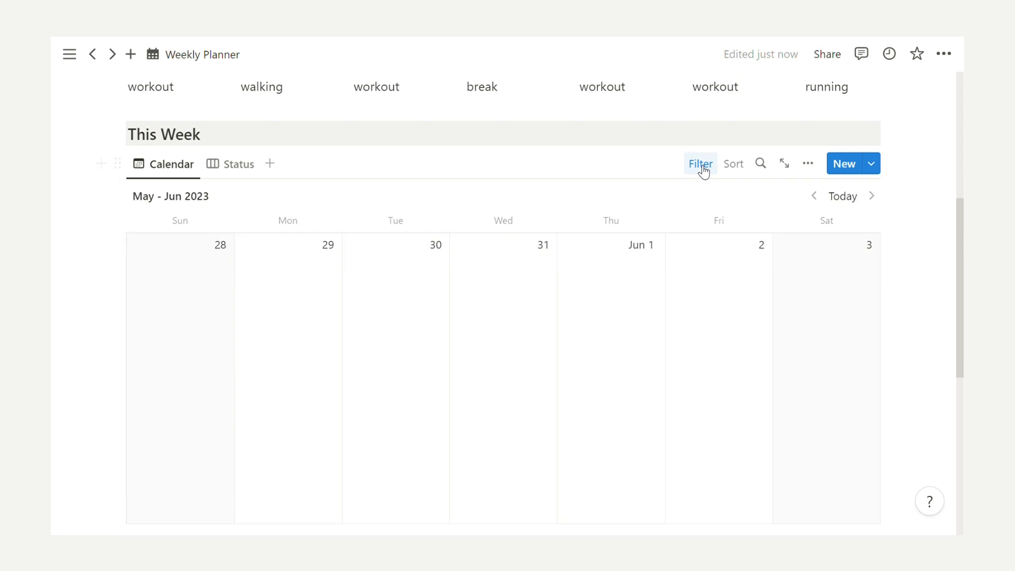
pyautogui.click(842, 197)
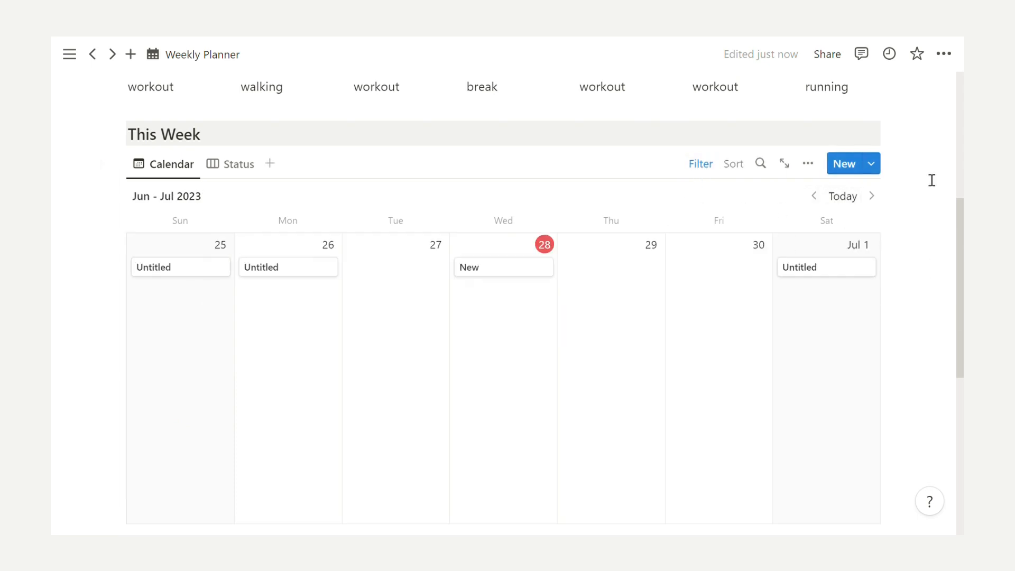
# Give the Planner page link under Navigation the dark indented bulleted-list icon, found by filtering icons with "lis"
pyautogui.scroll(-8, 920, 201)
pyautogui.scroll(14, 903, 224)
pyautogui.scroll(-8, 904, 227)
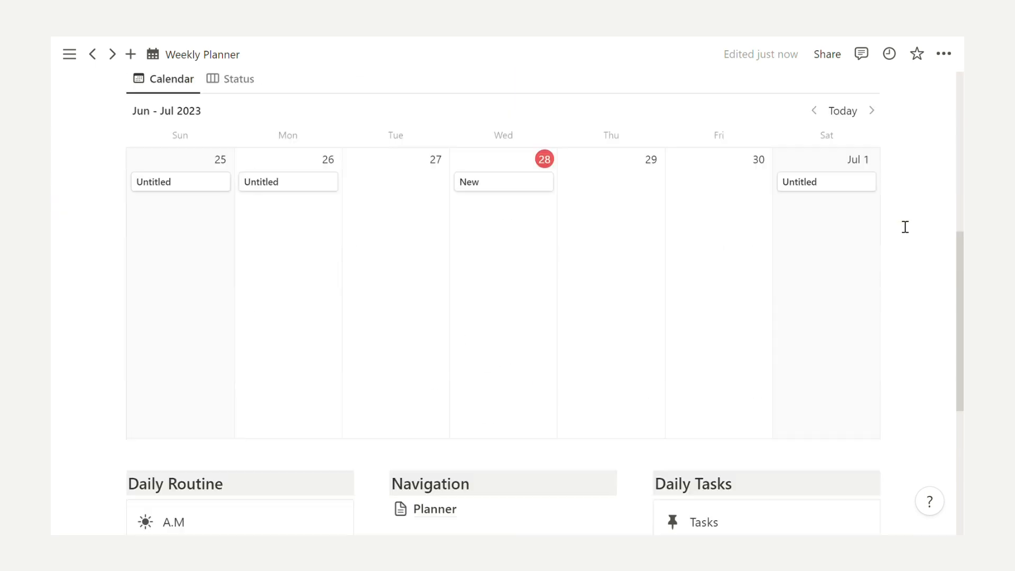
pyautogui.scroll(-6, 905, 227)
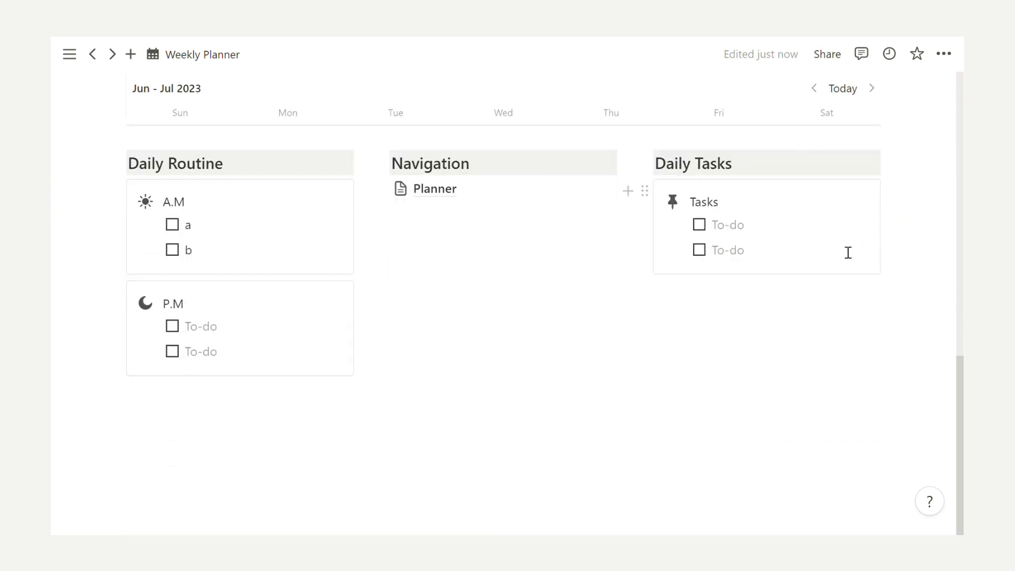
pyautogui.click(402, 189)
pyautogui.click(317, 225)
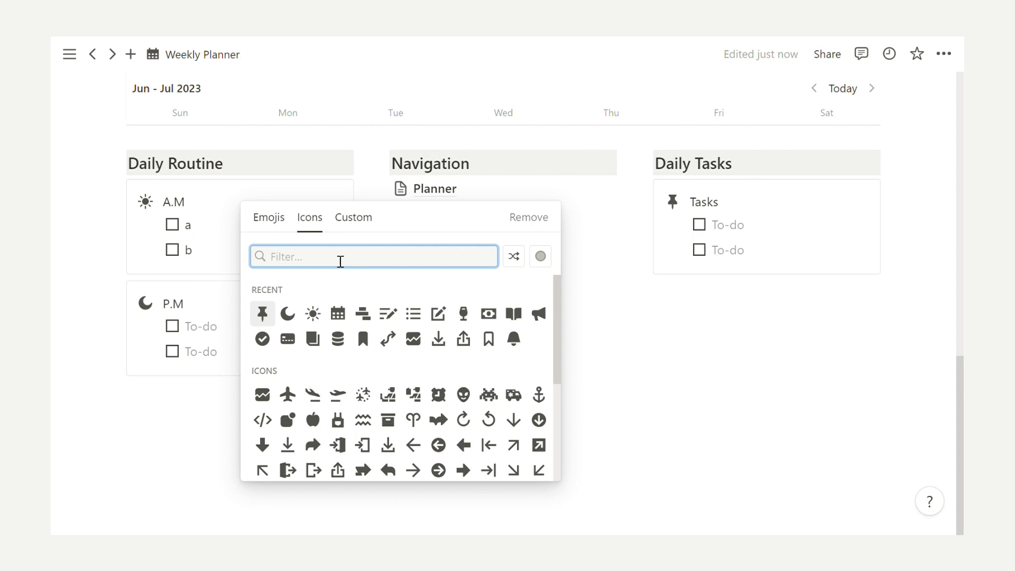
pyautogui.write('lis')
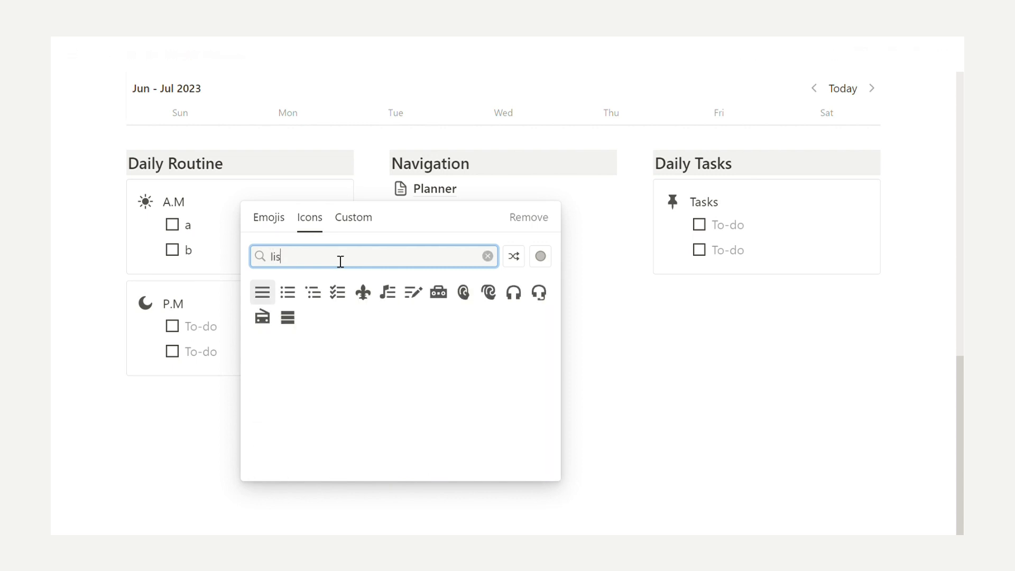
pyautogui.moveTo(321, 299)
pyautogui.click(261, 321)
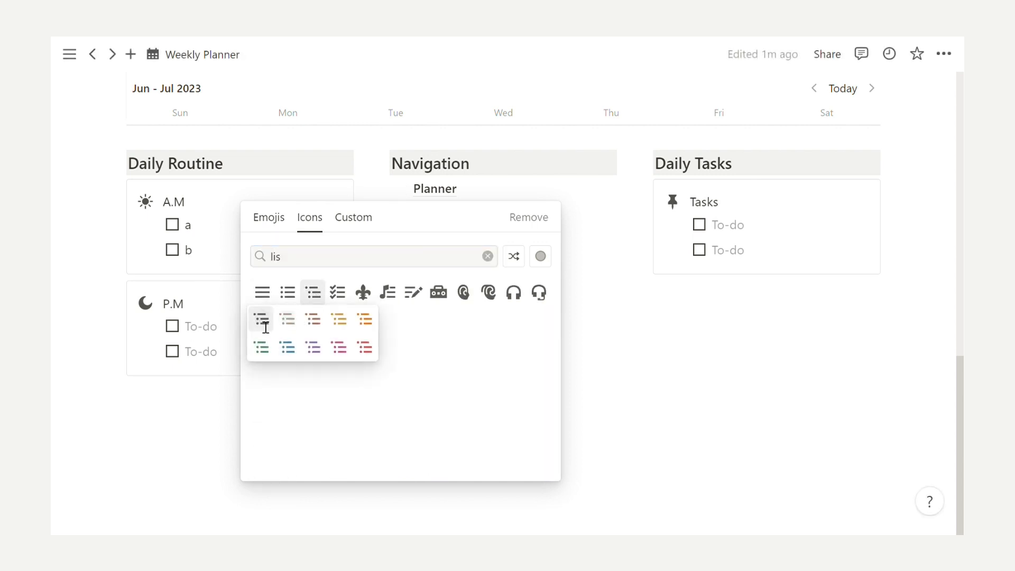
pyautogui.scroll(10, 836, 199)
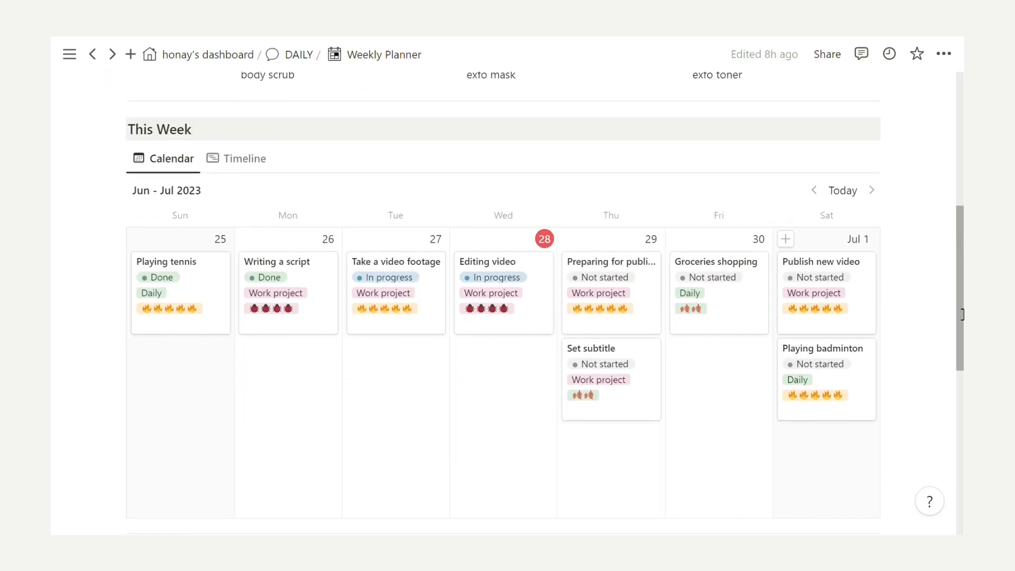
# Set the Status of the "Take a video footage" entry in the finished planner's This Week calendar to Done
pyautogui.scroll(-3, 809, 222)
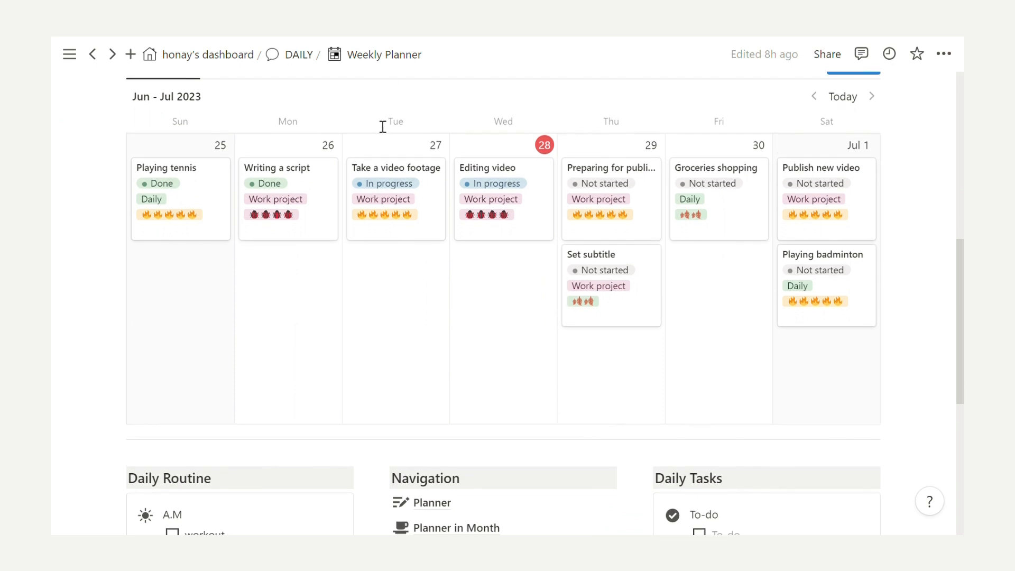
pyautogui.click(403, 188)
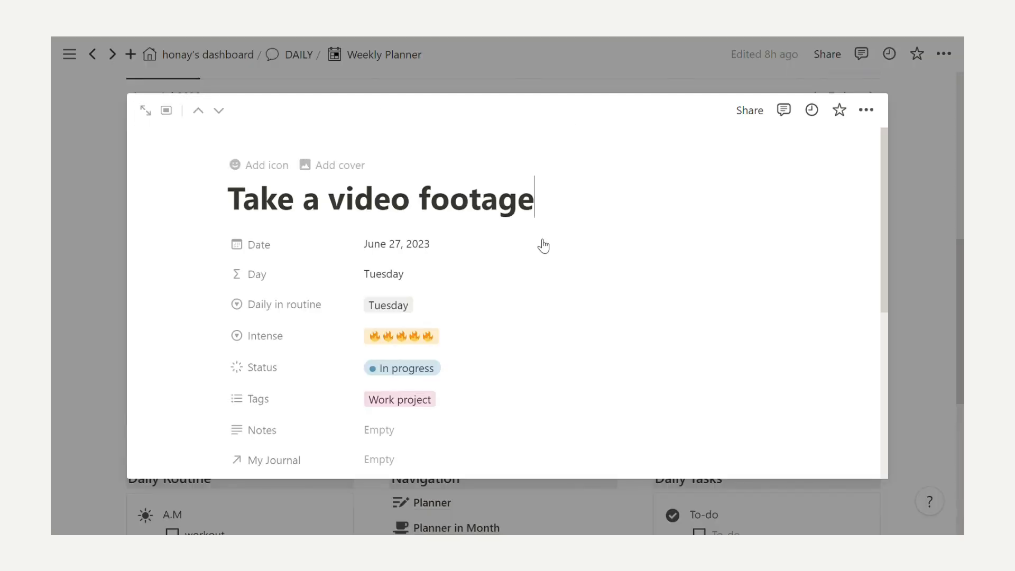
pyautogui.click(417, 369)
pyautogui.click(423, 339)
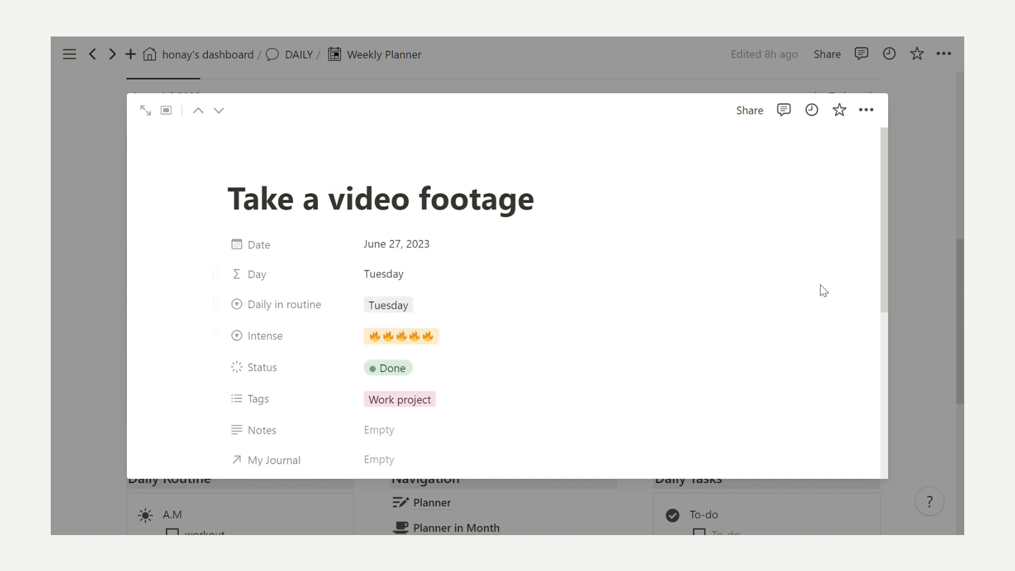
pyautogui.click(897, 286)
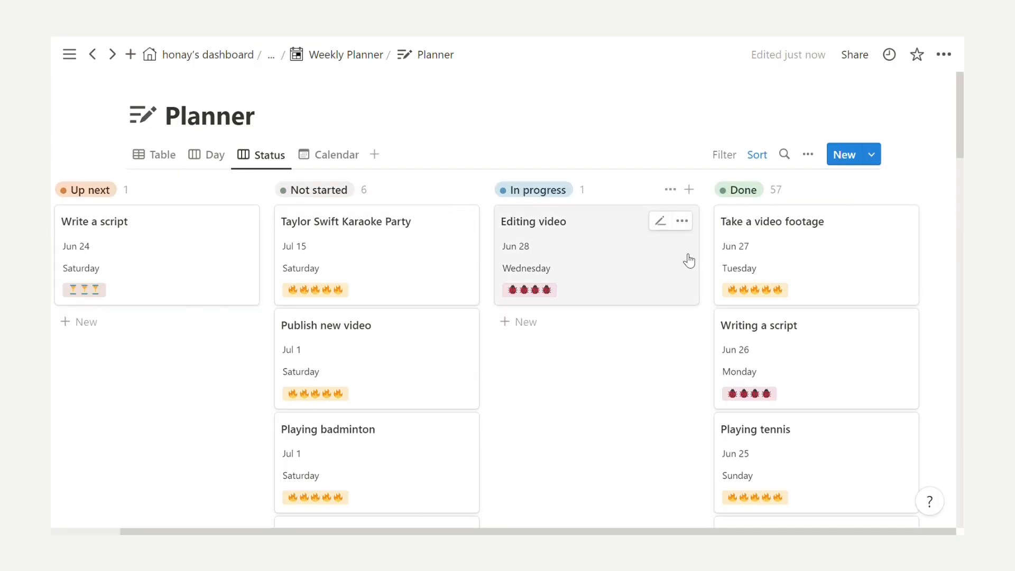
# Move the Editing video card to the Done column of the Status board and view its page and Publish new video's
pyautogui.moveTo(686, 255); pyautogui.dragTo(767, 252)
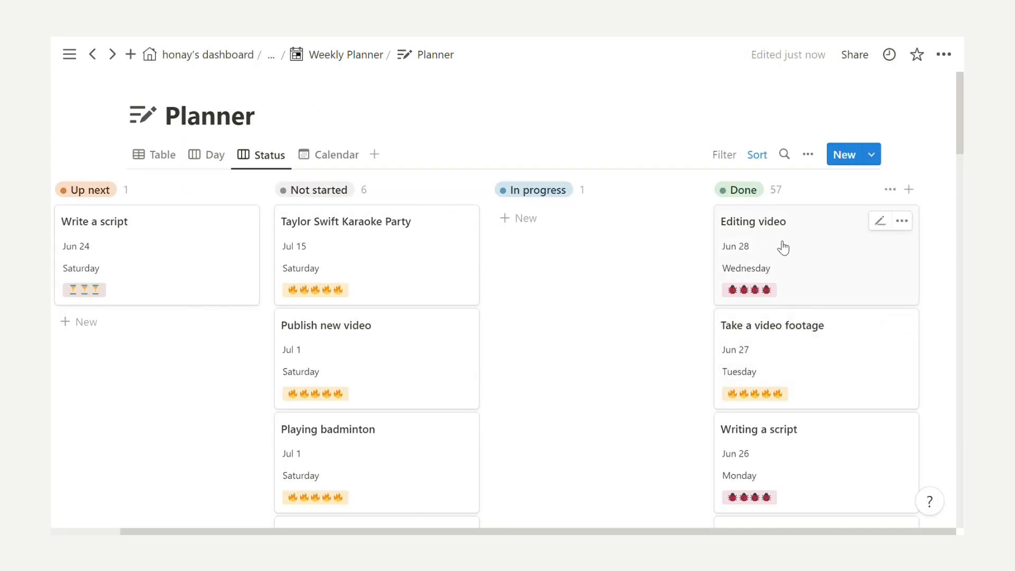
pyautogui.click(836, 260)
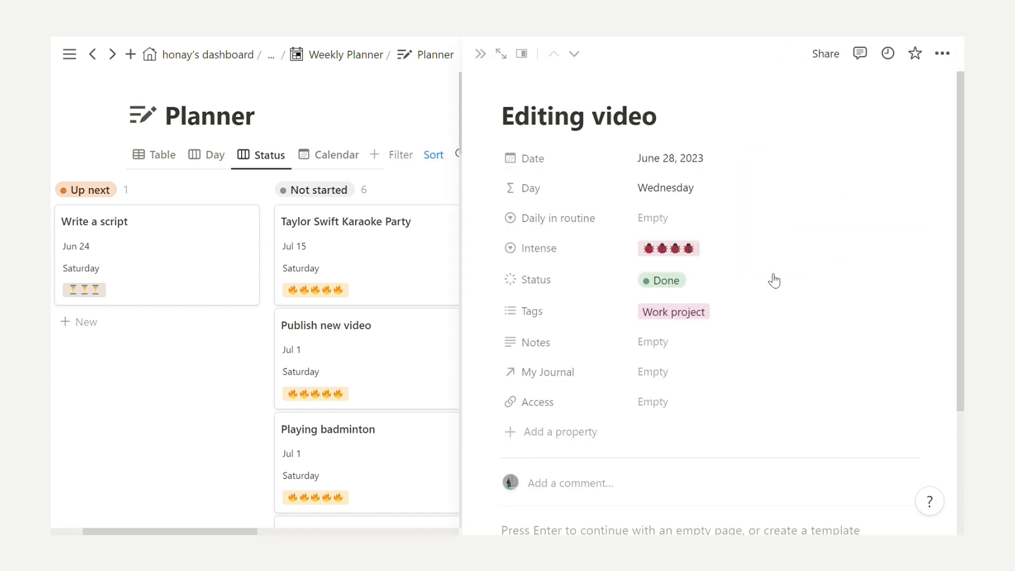
pyautogui.click(403, 363)
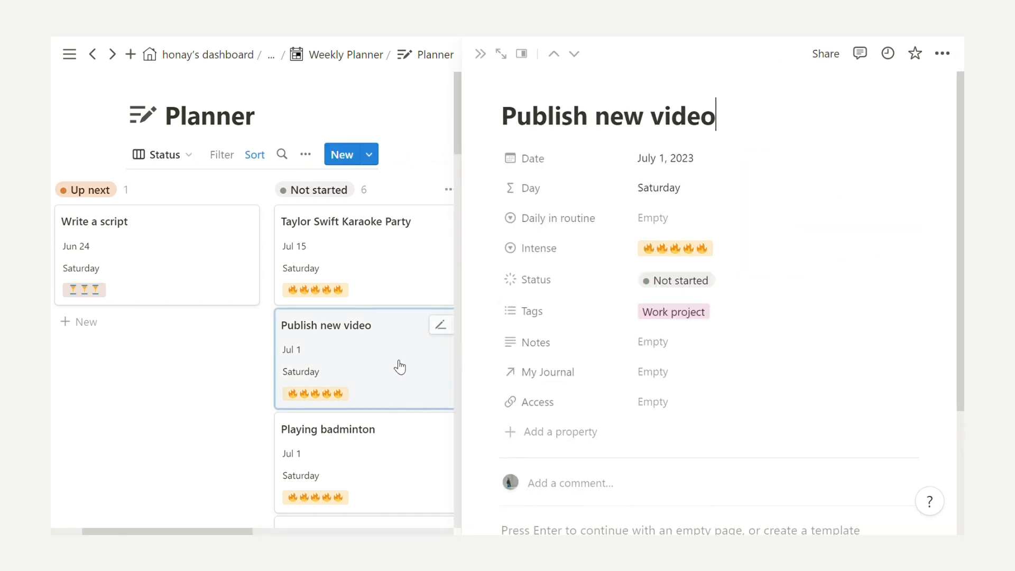
# Close the open entry page and return the Editing video card to the In progress column
pyautogui.click(231, 377)
pyautogui.moveTo(396, 358); pyautogui.dragTo(423, 252)
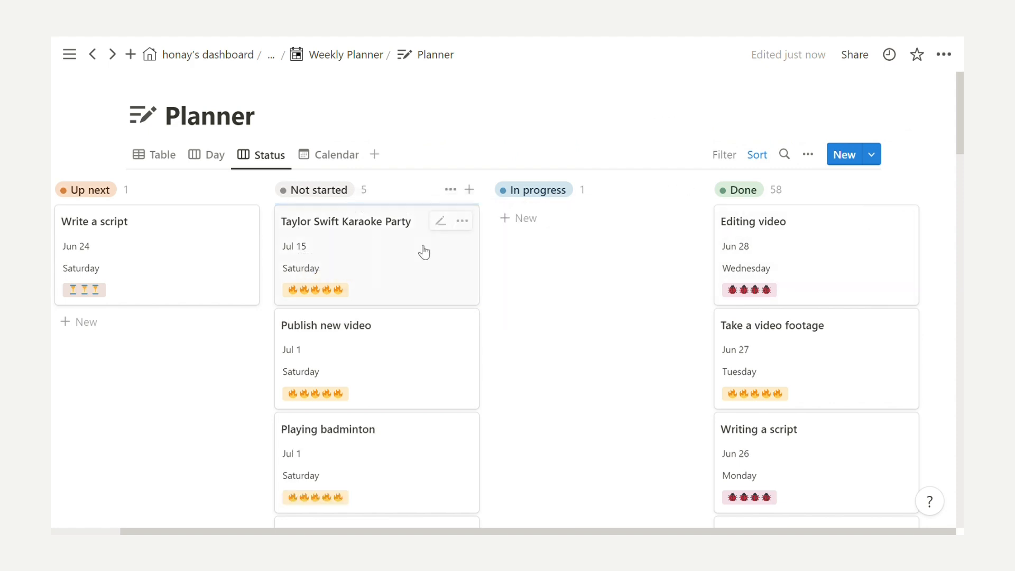
pyautogui.moveTo(836, 257); pyautogui.dragTo(641, 260)
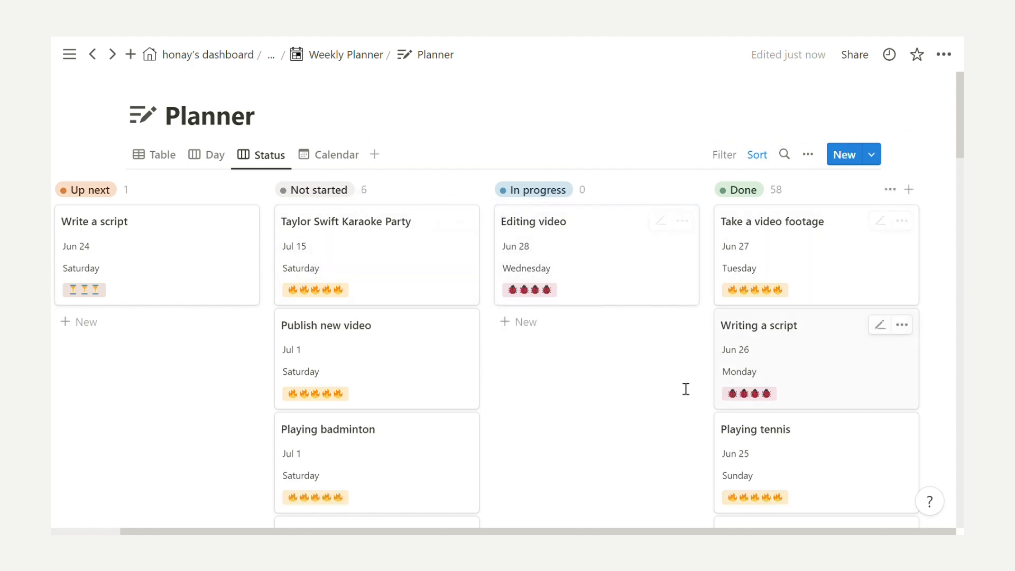
# Examine the Planner database's Day board across all weekday columns and down through their entries
pyautogui.click(208, 162)
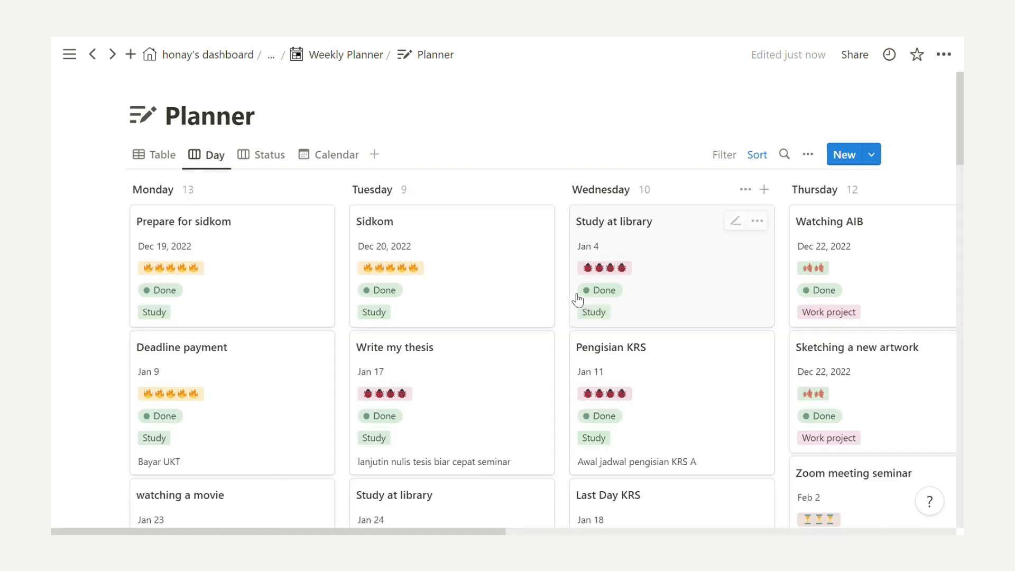
pyautogui.hscroll(10, 577, 299)
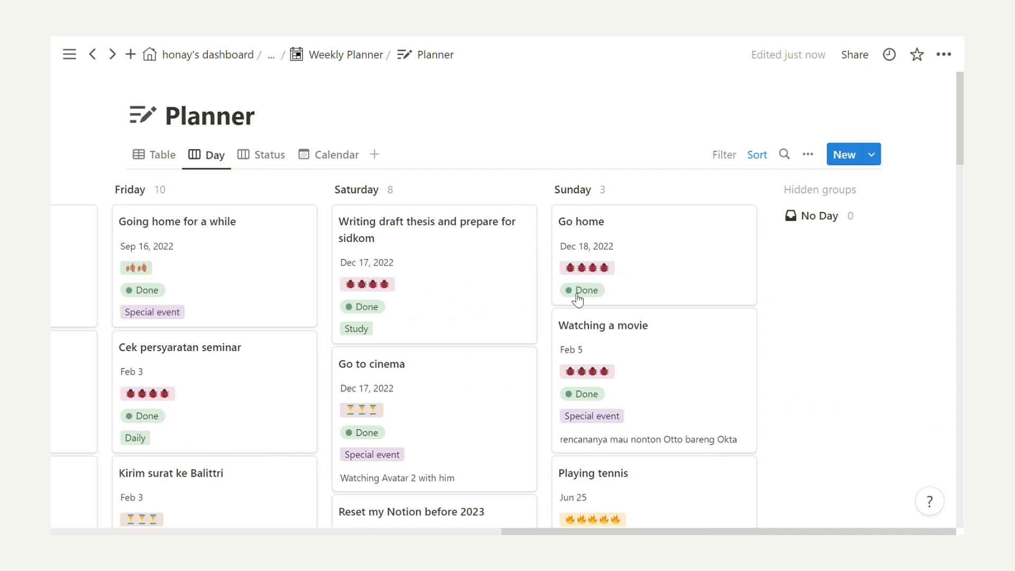
pyautogui.hscroll(-10, 577, 300)
pyautogui.scroll(-10, 578, 300)
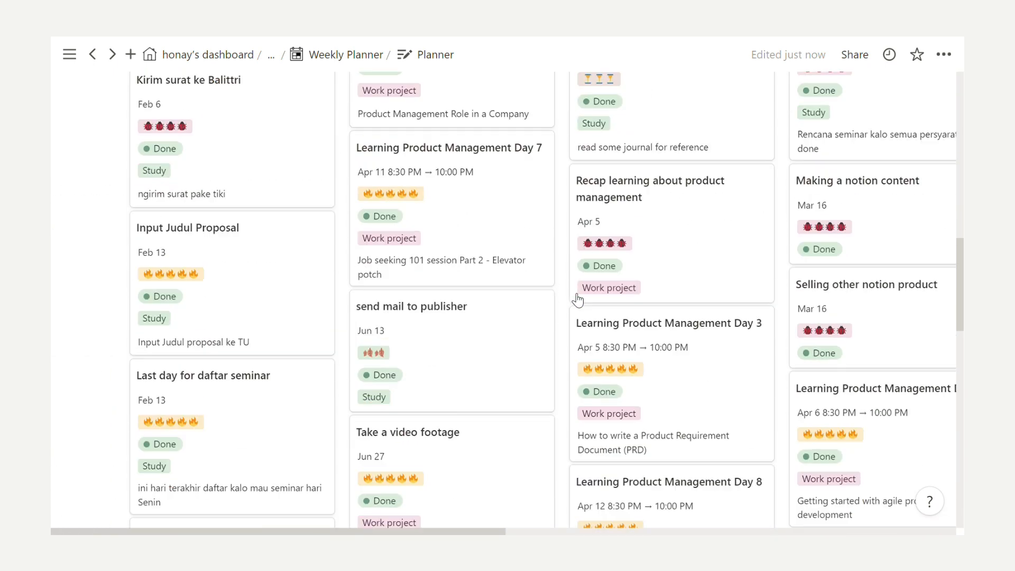
pyautogui.scroll(10, 580, 300)
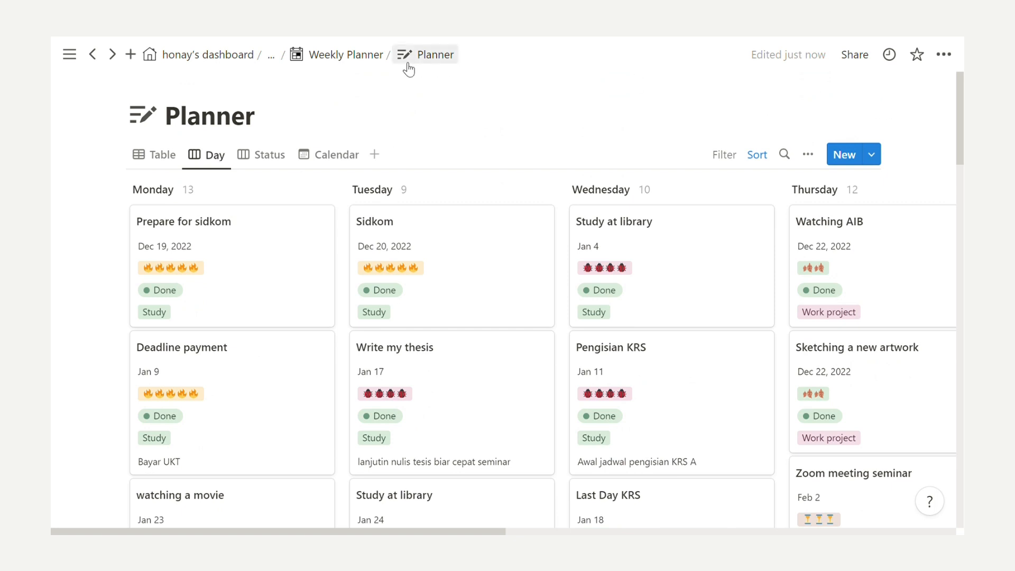
# Return to the Weekly Planner page and review its This Week calendar, Daily Routine, Navigation and Daily Tasks sections
pyautogui.click(346, 54)
pyautogui.scroll(-15, 762, 289)
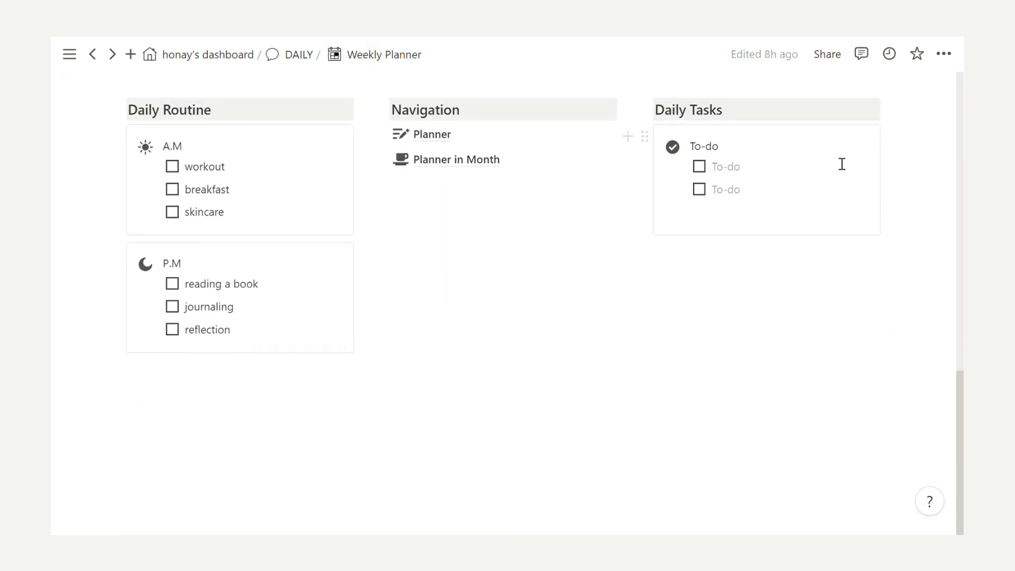
pyautogui.scroll(15, 841, 161)
pyautogui.scroll(-5, 861, 150)
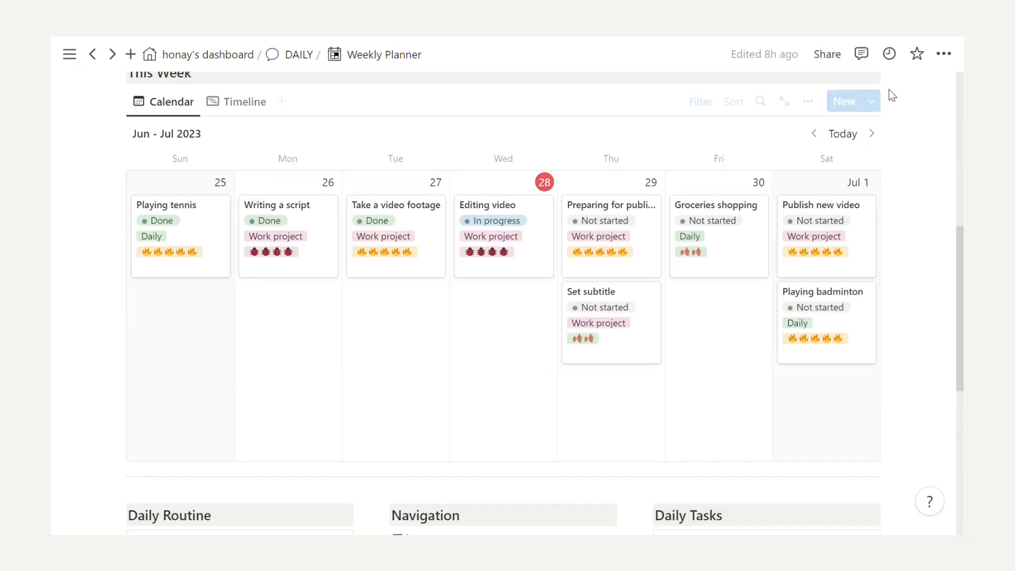
pyautogui.scroll(-7, 892, 87)
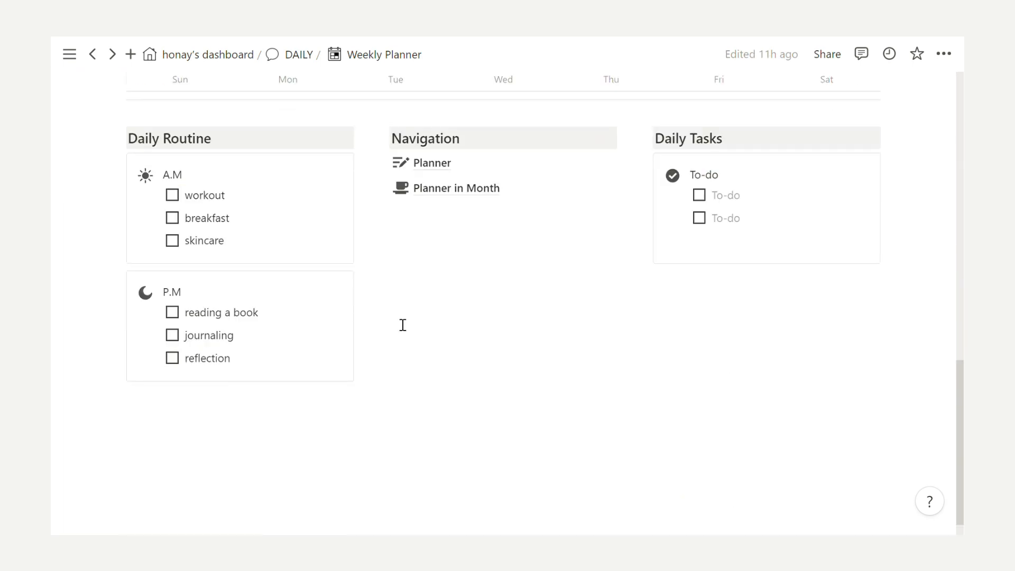
# Open the Planner in Month page, review its timeline, and return to the Weekly Planner page
pyautogui.click(453, 205)
pyautogui.scroll(-10, 454, 206)
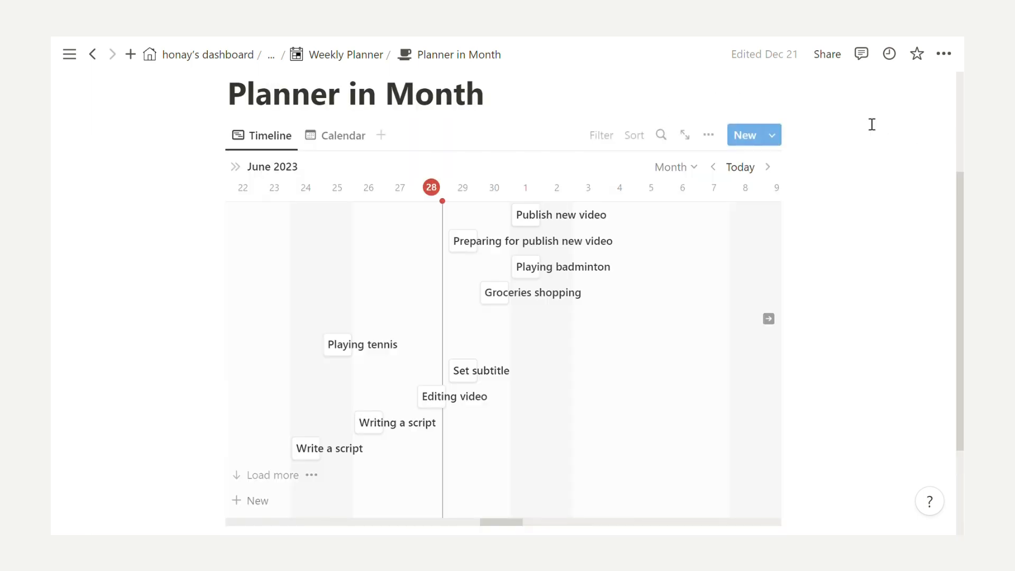
pyautogui.scroll(3, 394, 147)
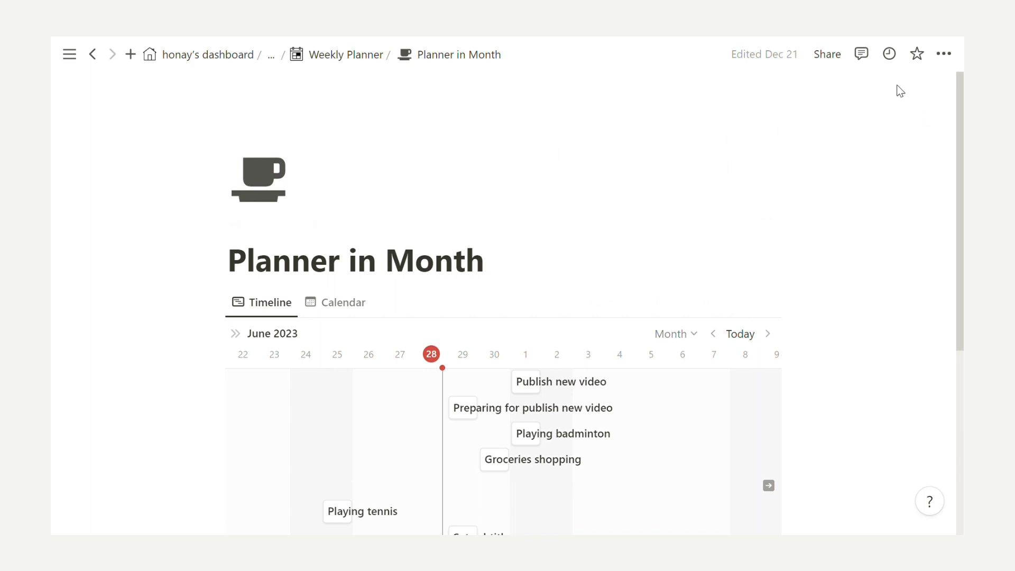
pyautogui.click(335, 52)
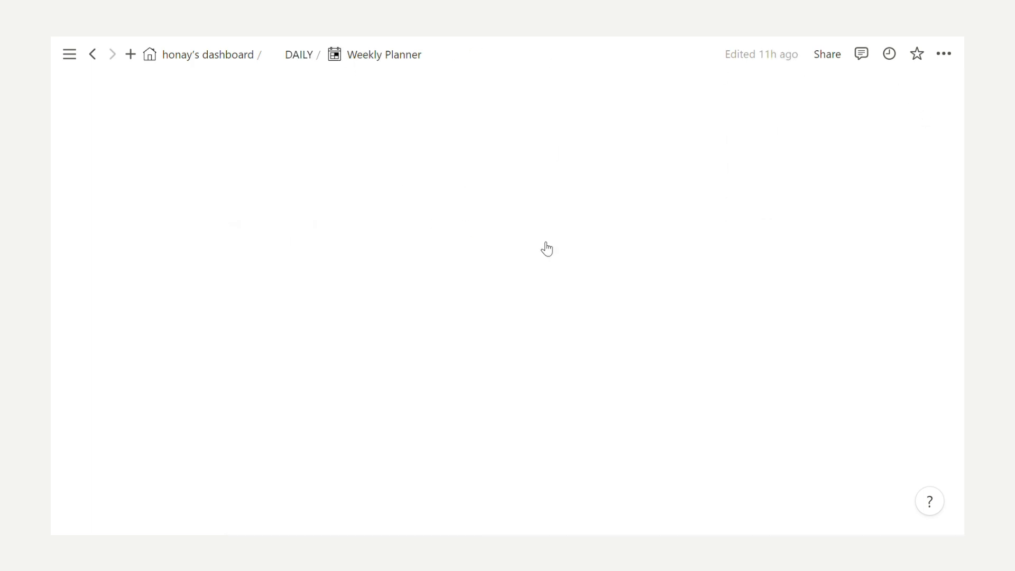